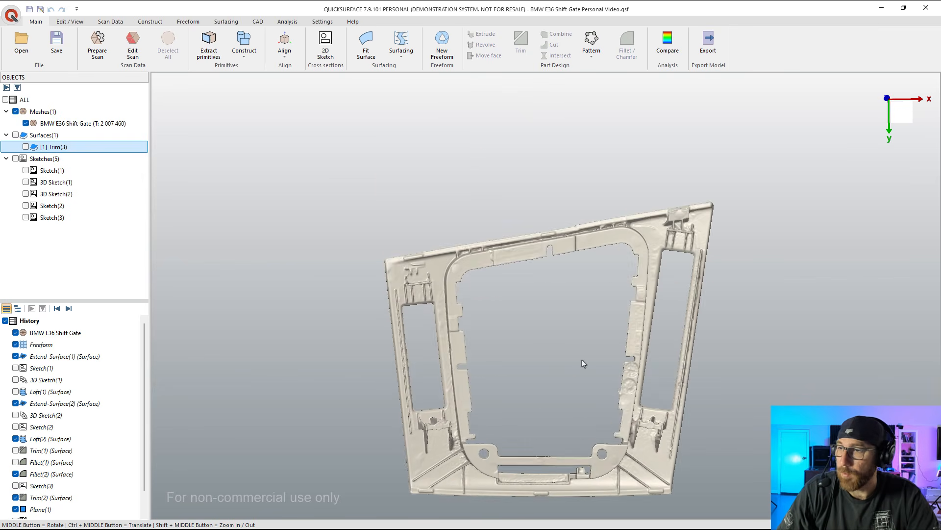
# Step: Examine the shift gate scan's underside and front profile, including the lower edge of the central opening's wall
pyautogui.moveTo(573, 330); pyautogui.dragTo(573, 185, button='middle')
pyautogui.moveTo(535, 299); pyautogui.dragTo(536, 273, button='middle')
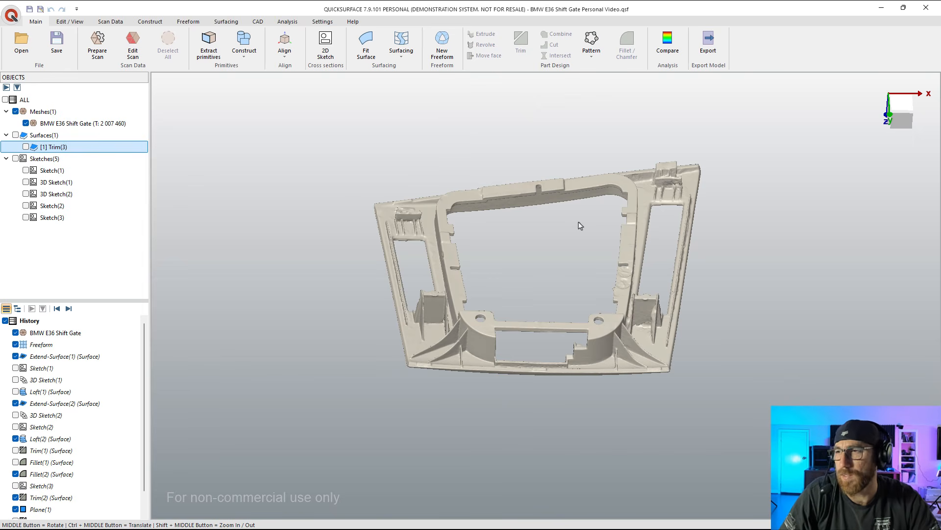
pyautogui.click(488, 330)
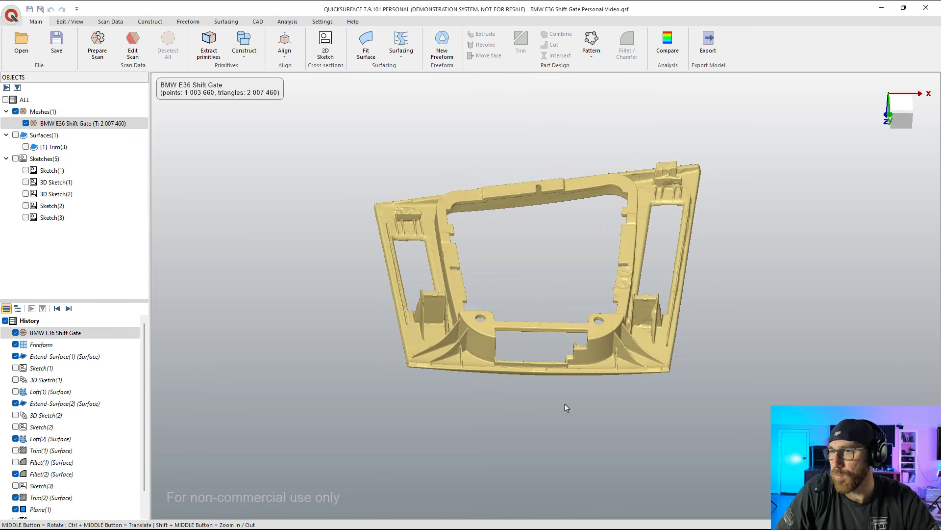
pyautogui.click(572, 393)
pyautogui.moveTo(572, 394); pyautogui.dragTo(662, 300, button='middle')
pyautogui.click(897, 114)
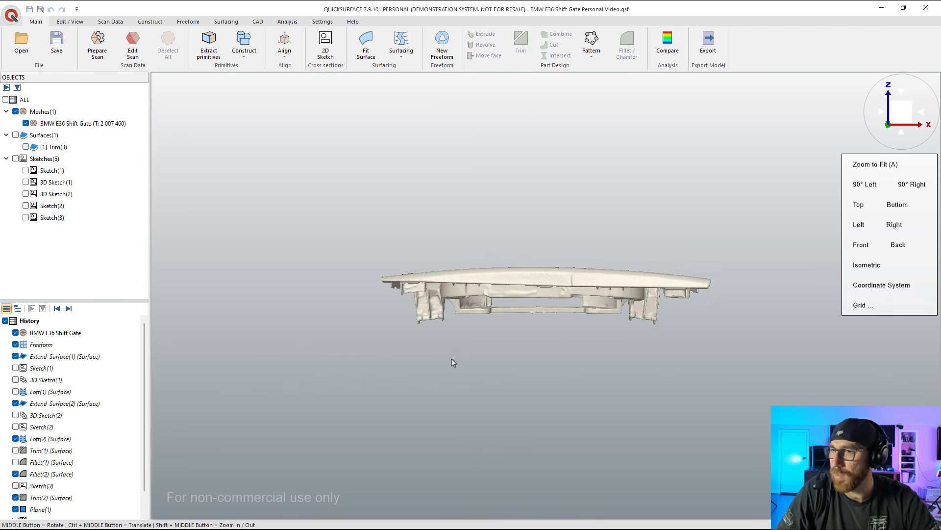
pyautogui.scroll(3, 469, 323)
pyautogui.scroll(2, 465, 320)
pyautogui.scroll(-1, 427, 306)
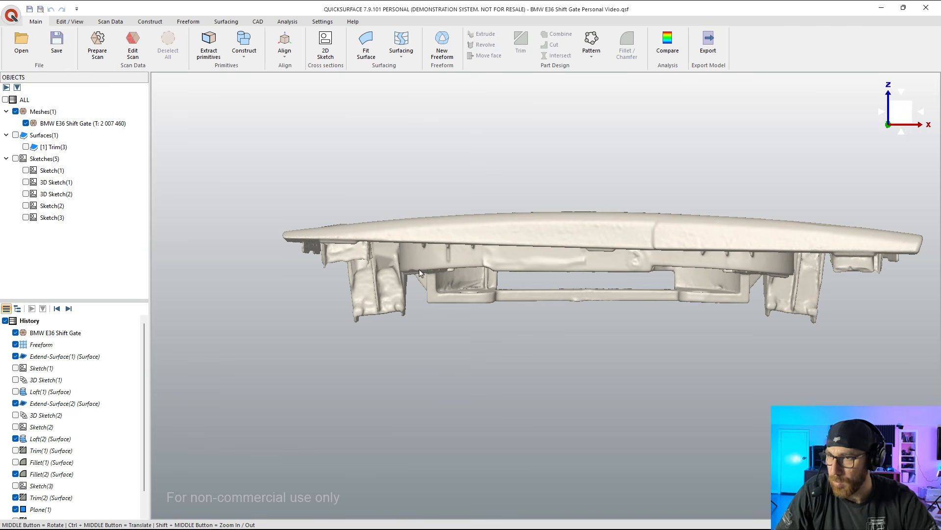
pyautogui.moveTo(401, 274); pyautogui.dragTo(784, 277)
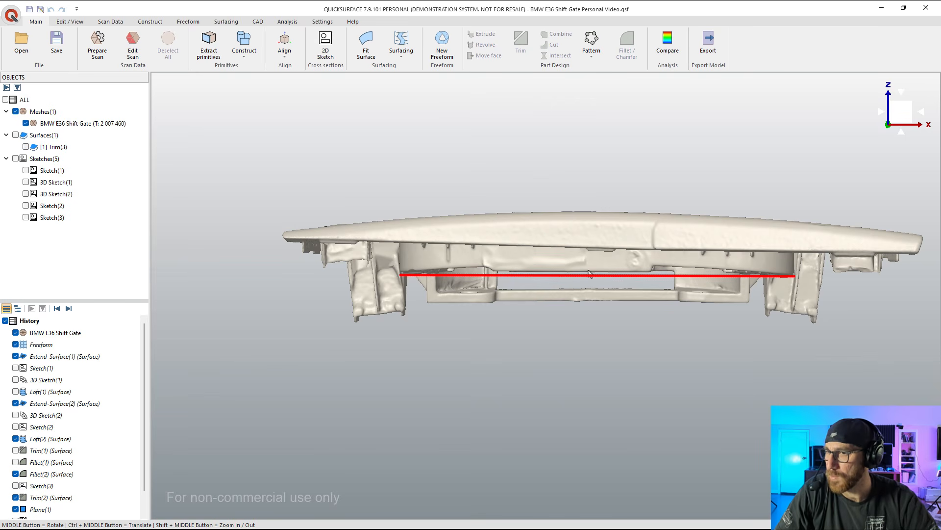
pyautogui.scroll(-3, 517, 284)
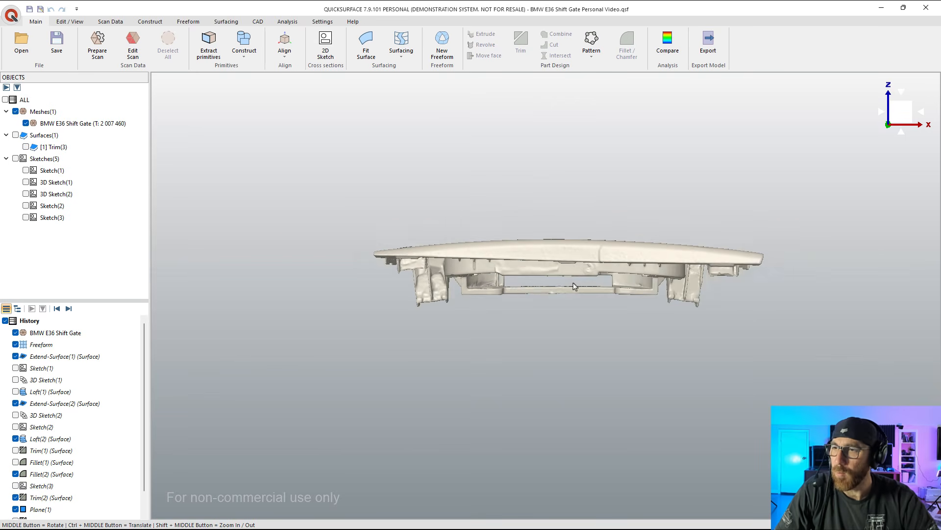
pyautogui.moveTo(574, 286); pyautogui.dragTo(566, 407, button='middle')
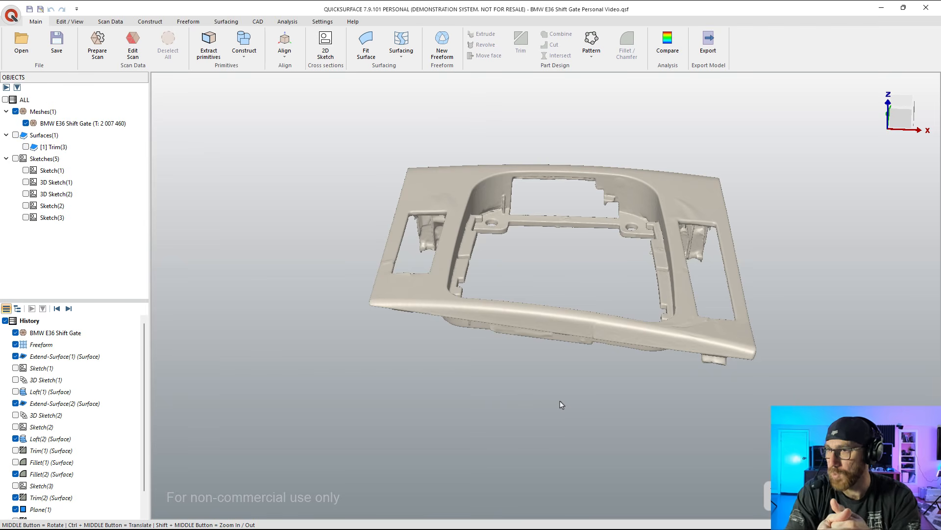
# Step: Compare the Trim(3) surface with the scan, hide it again, and examine the mesh's outer edges and rounded corner
pyautogui.click(25, 146)
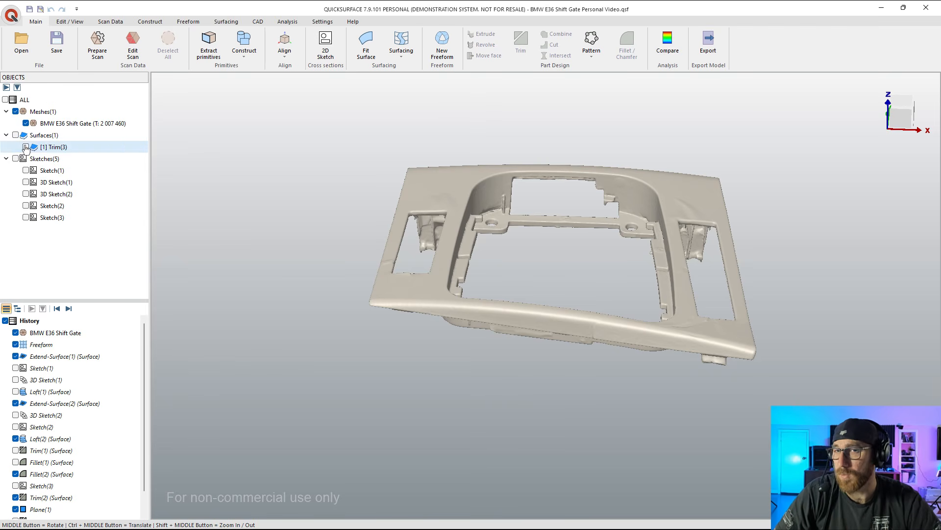
pyautogui.moveTo(331, 201); pyautogui.dragTo(326, 237, button='middle')
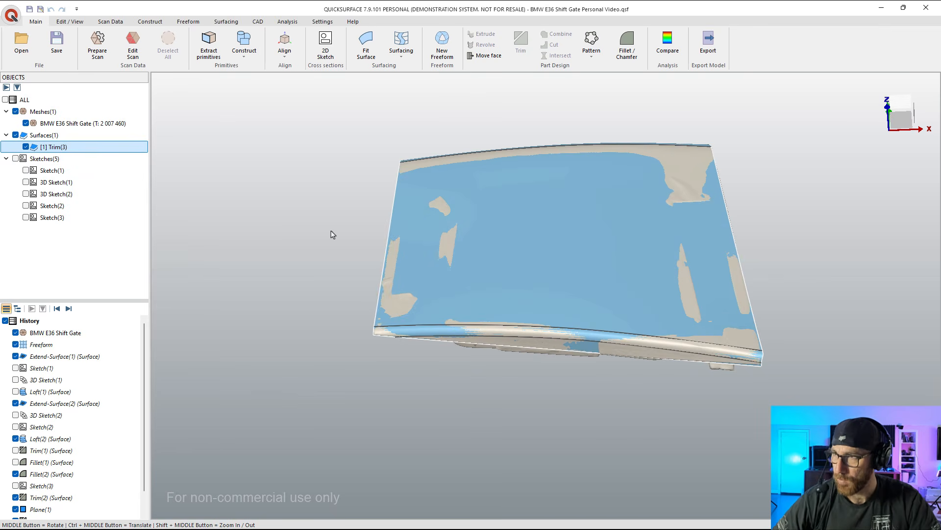
pyautogui.click(26, 146)
pyautogui.moveTo(382, 206); pyautogui.dragTo(514, 299, button='middle')
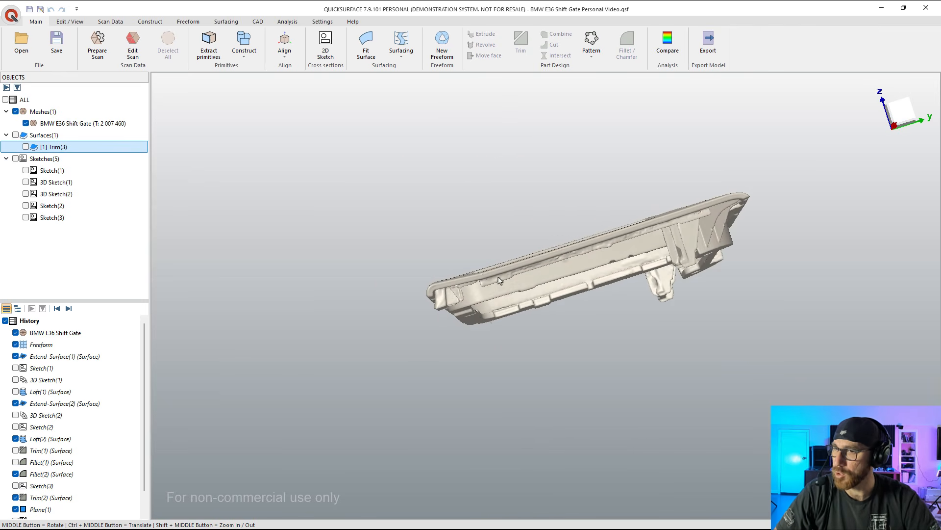
pyautogui.scroll(3, 484, 276)
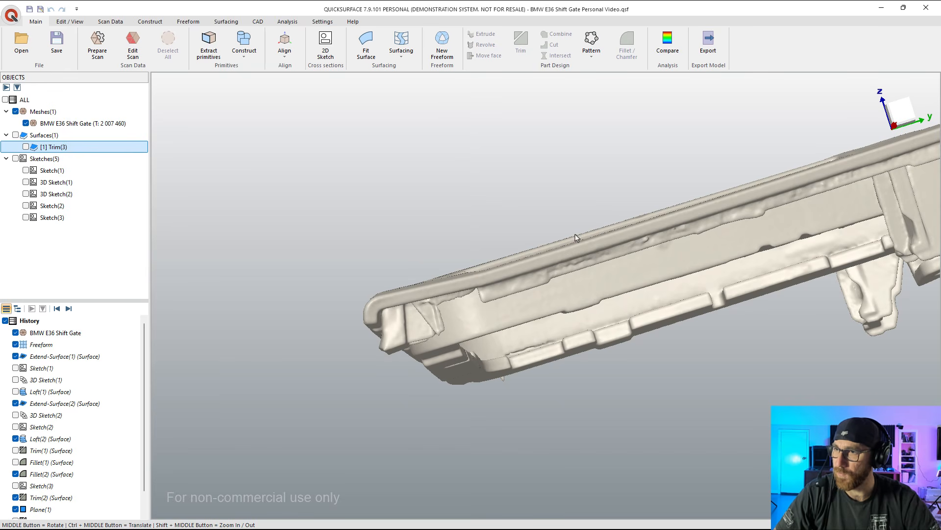
pyautogui.moveTo(452, 285); pyautogui.dragTo(514, 258, button='middle')
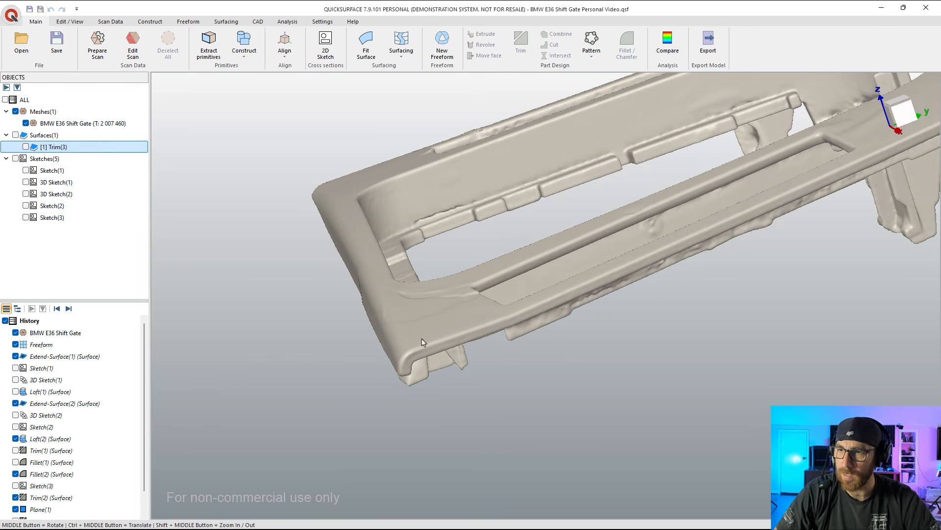
pyautogui.moveTo(498, 319); pyautogui.dragTo(407, 218, button='middle')
pyautogui.moveTo(441, 249); pyautogui.dragTo(550, 380, button='middle')
pyautogui.scroll(-5, 545, 366)
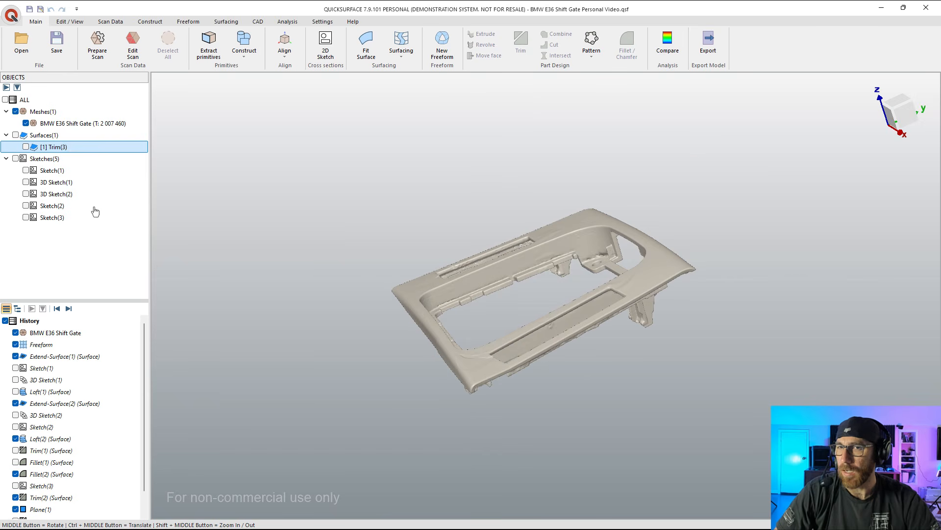
# Step: Show Trim(3) over the scan to check its coverage, then hide it and fit the mesh to a top view
pyautogui.click(26, 147)
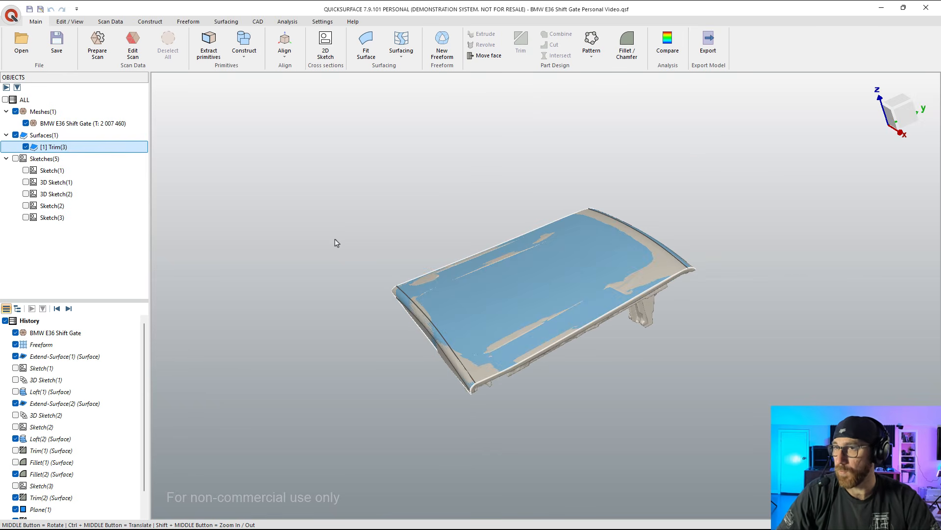
pyautogui.moveTo(501, 373); pyautogui.dragTo(513, 390, button='middle')
pyautogui.scroll(-3, 512, 391)
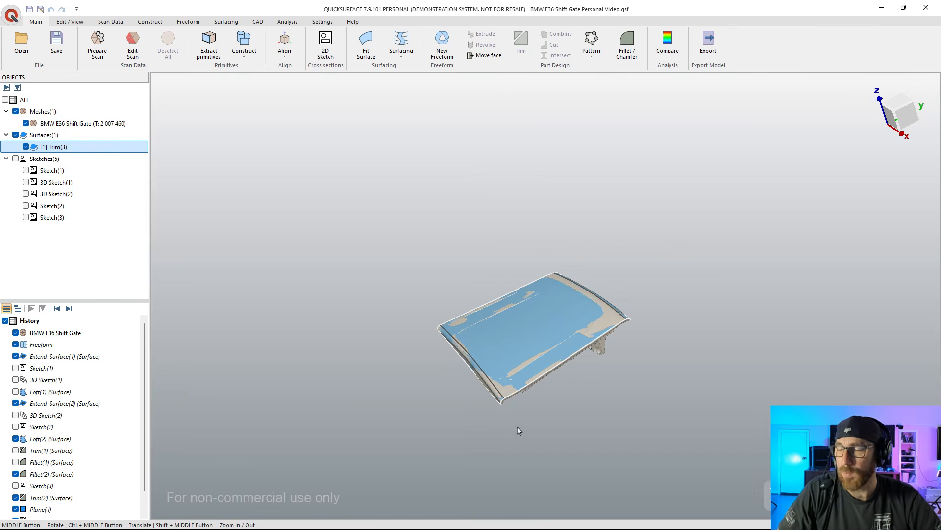
pyautogui.moveTo(595, 432); pyautogui.dragTo(677, 399, button='middle')
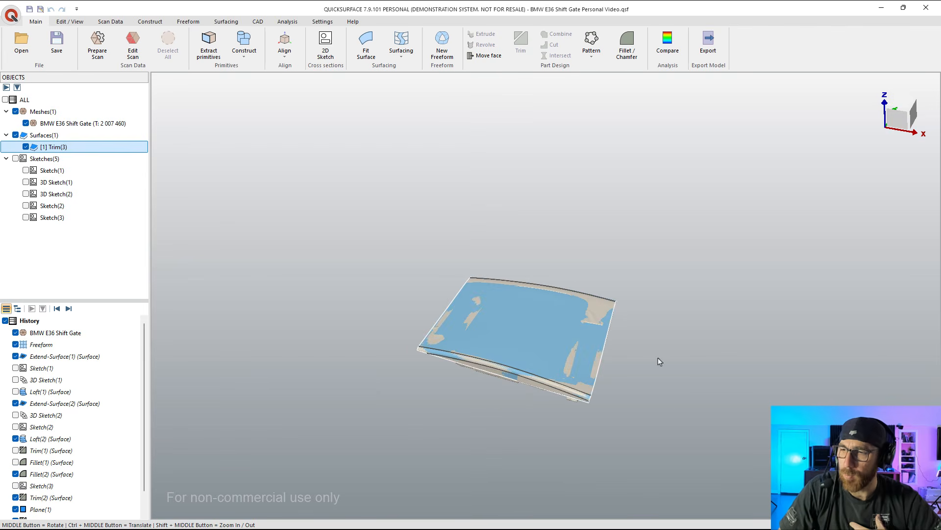
pyautogui.moveTo(591, 363); pyautogui.dragTo(504, 382, button='middle')
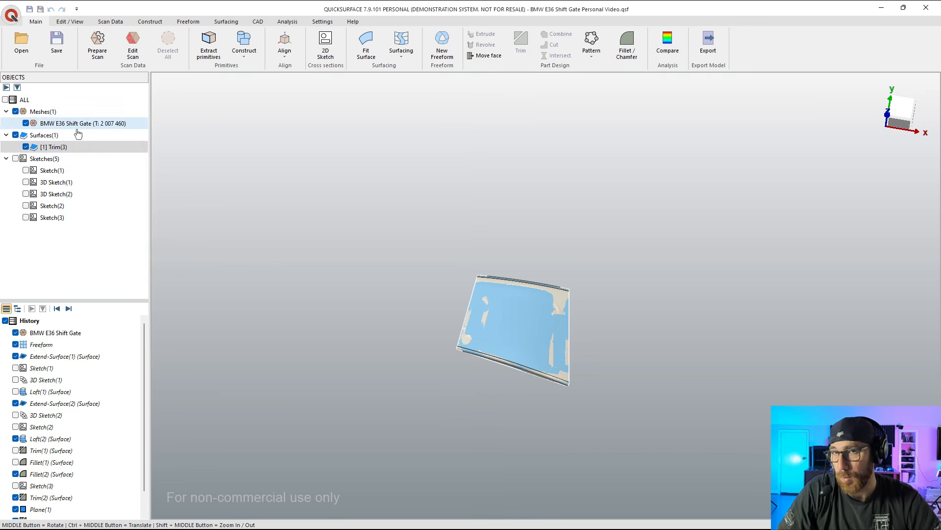
pyautogui.click(25, 147)
pyautogui.rightClick(898, 118)
pyautogui.click(863, 162)
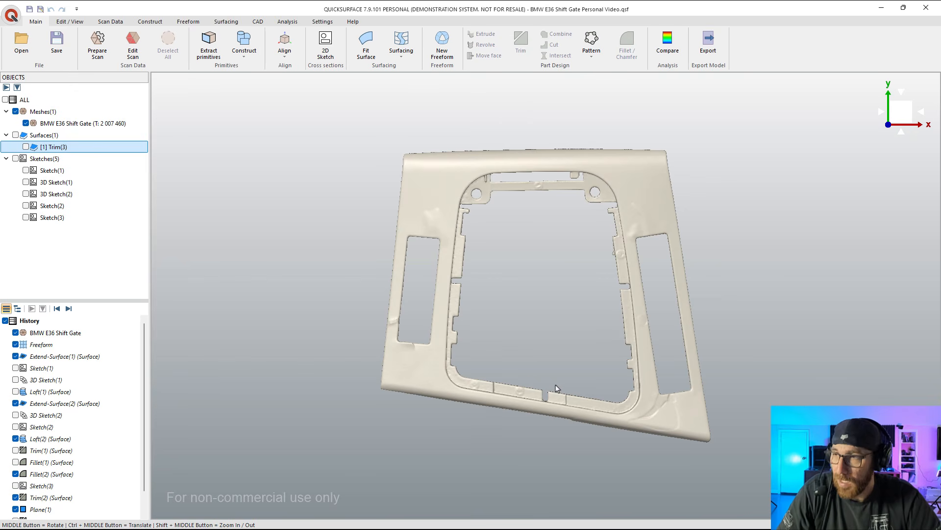
# Step: Examine the inner side walls and corners of the central opening on the scan from several angles
pyautogui.moveTo(553, 397); pyautogui.dragTo(557, 265, button='middle')
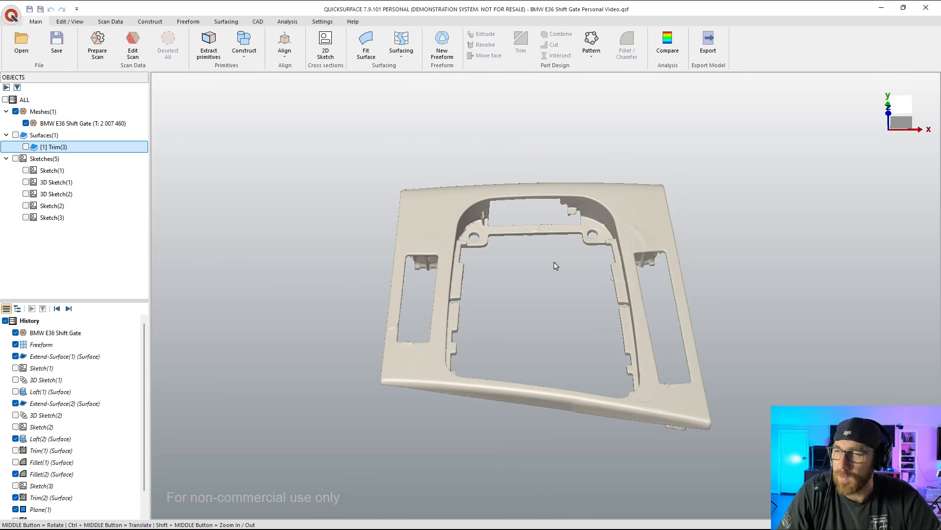
pyautogui.moveTo(537, 359); pyautogui.dragTo(572, 305, button='middle')
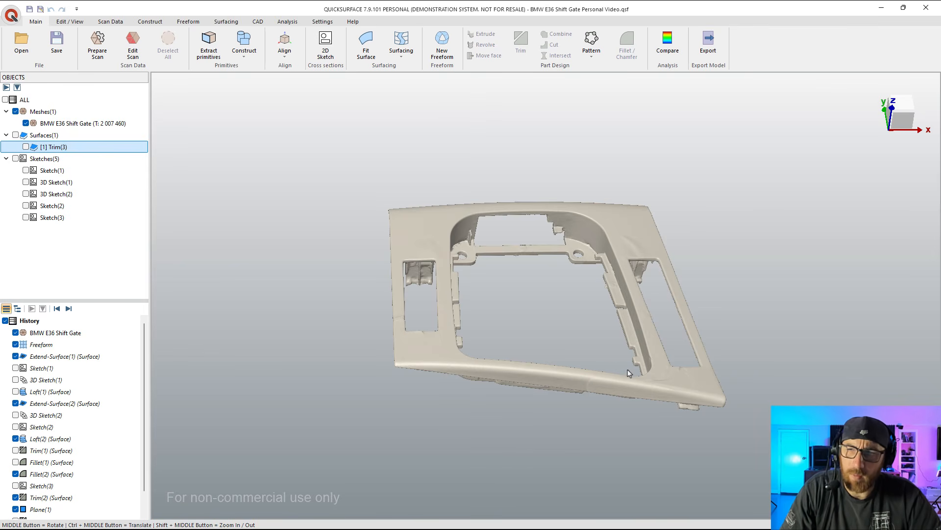
pyautogui.moveTo(615, 376); pyautogui.dragTo(425, 357, button='middle')
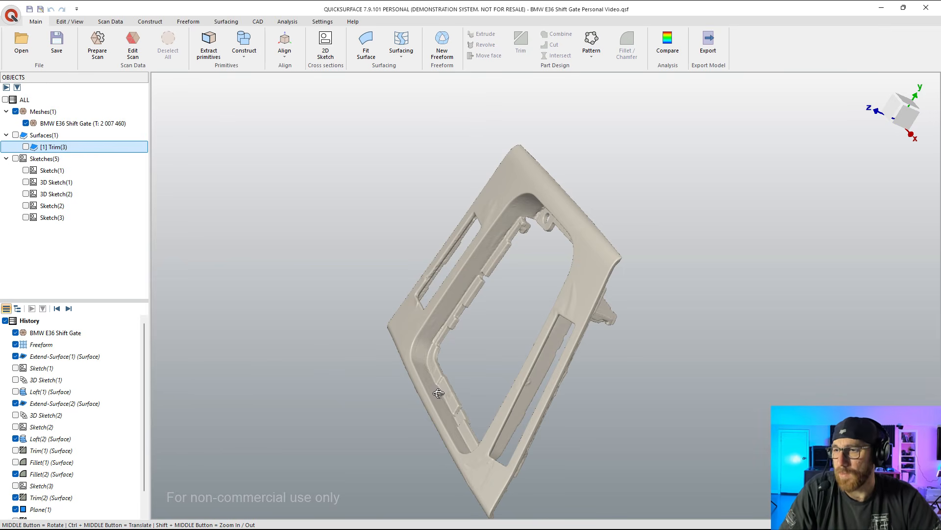
pyautogui.moveTo(438, 394); pyautogui.dragTo(674, 283, button='middle')
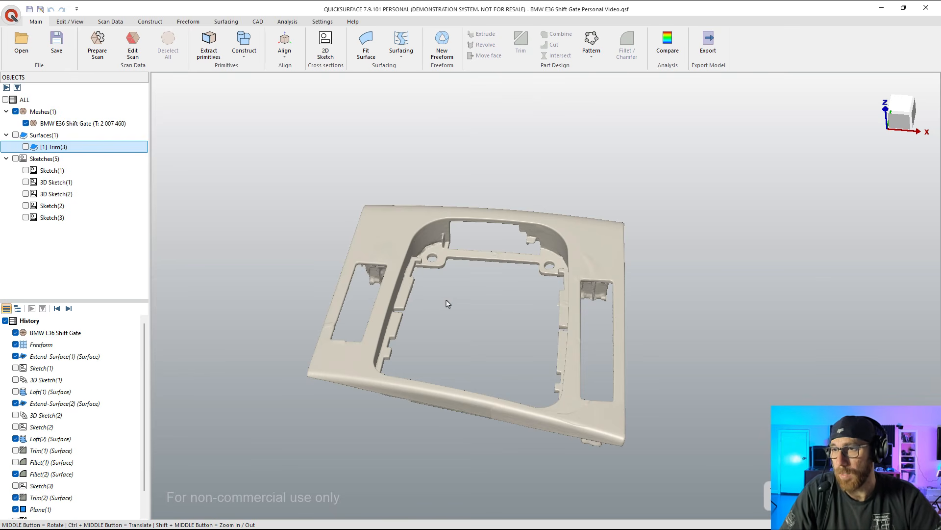
pyautogui.moveTo(435, 304); pyautogui.dragTo(390, 364, button='middle')
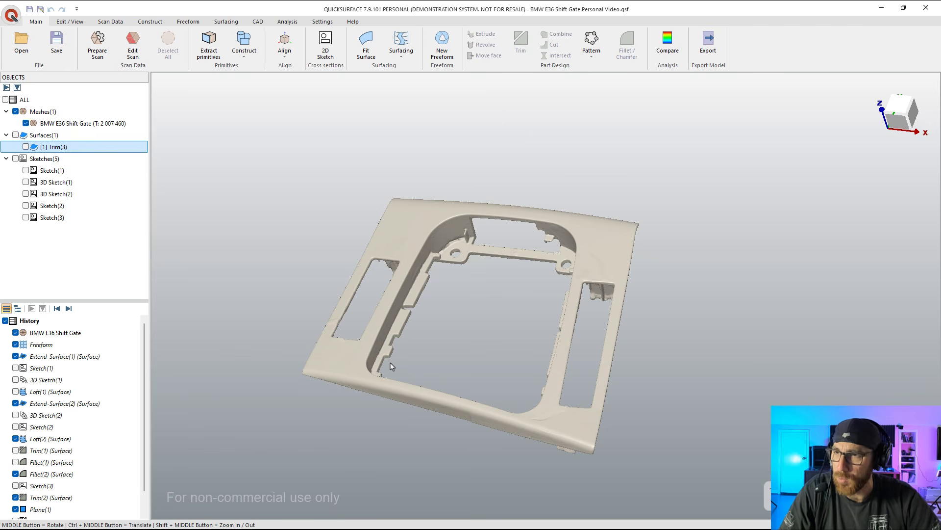
# Step: Try to fit a refined surface to the central opening's inner wall, selecting the mesh region at 3.2 degrees
pyautogui.scroll(4, 473, 256)
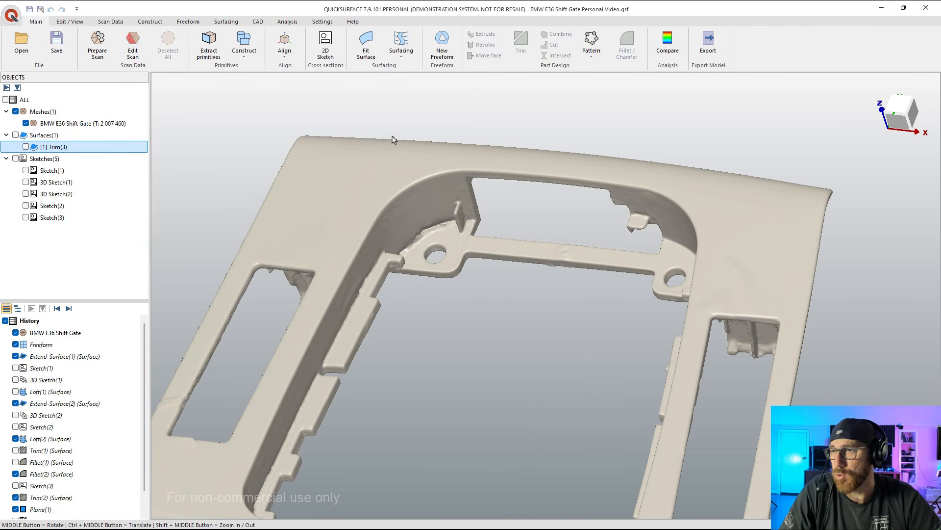
pyautogui.click(367, 48)
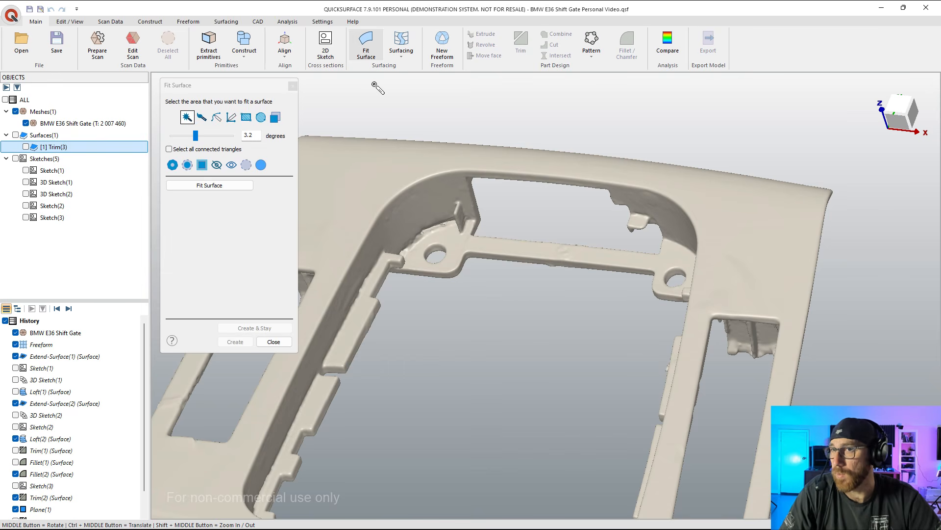
pyautogui.click(426, 204)
pyautogui.moveTo(462, 266); pyautogui.dragTo(441, 206, button='middle')
pyautogui.click(437, 149)
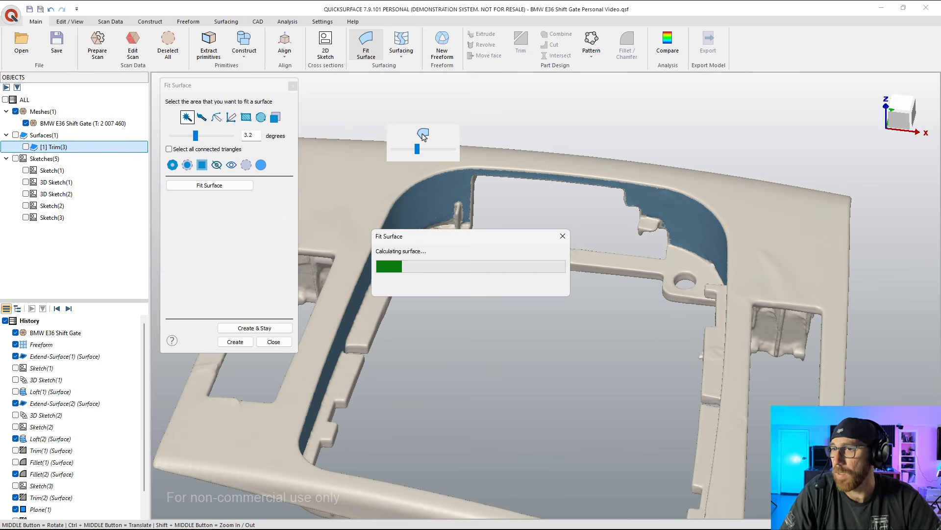
pyautogui.scroll(-4, 467, 168)
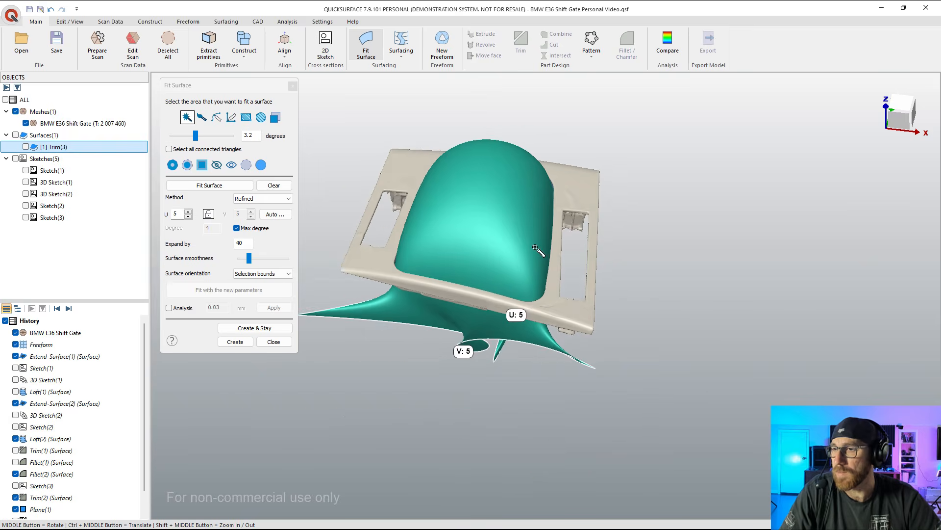
# Step: Check the fitted surface's deviation from the inner wall with a 0.03 mm analysis tolerance, then discard the fit
pyautogui.moveTo(540, 252); pyautogui.dragTo(481, 210, button='middle')
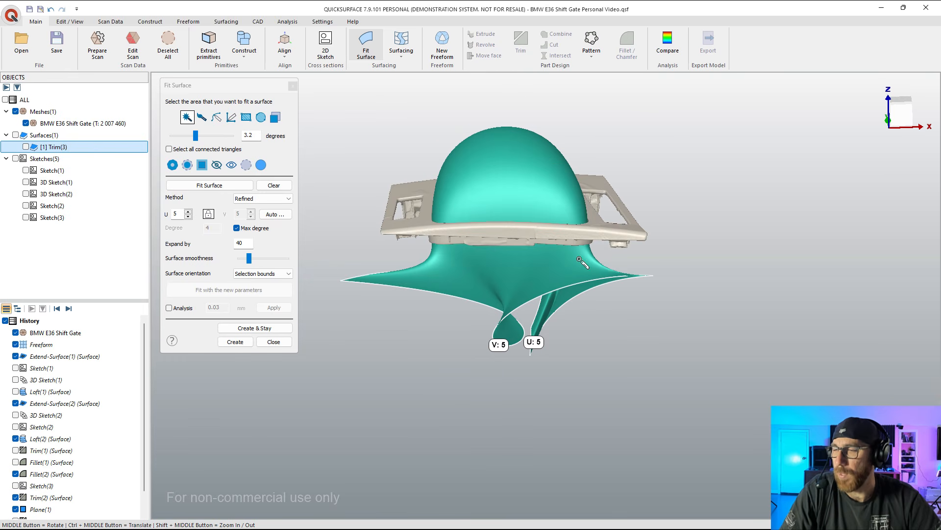
pyautogui.moveTo(563, 283); pyautogui.dragTo(568, 157, button='middle')
pyautogui.scroll(4, 549, 216)
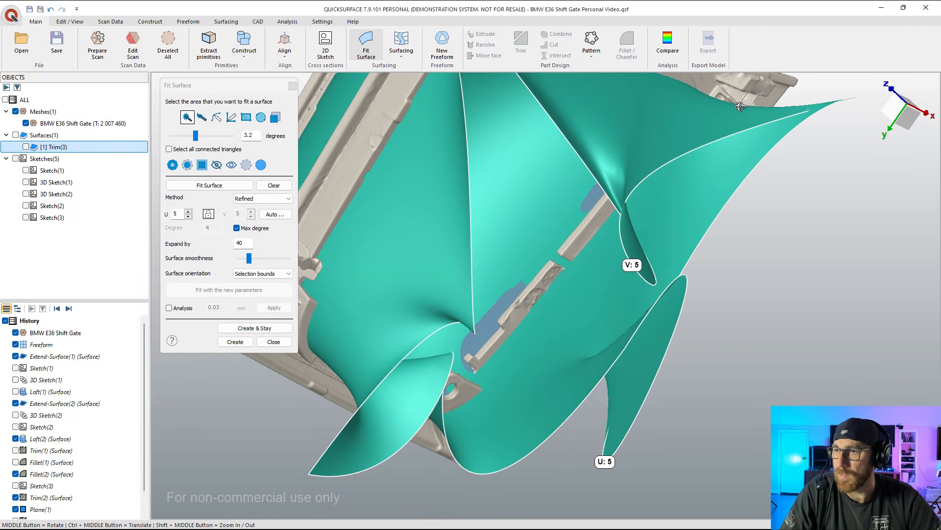
pyautogui.click(168, 308)
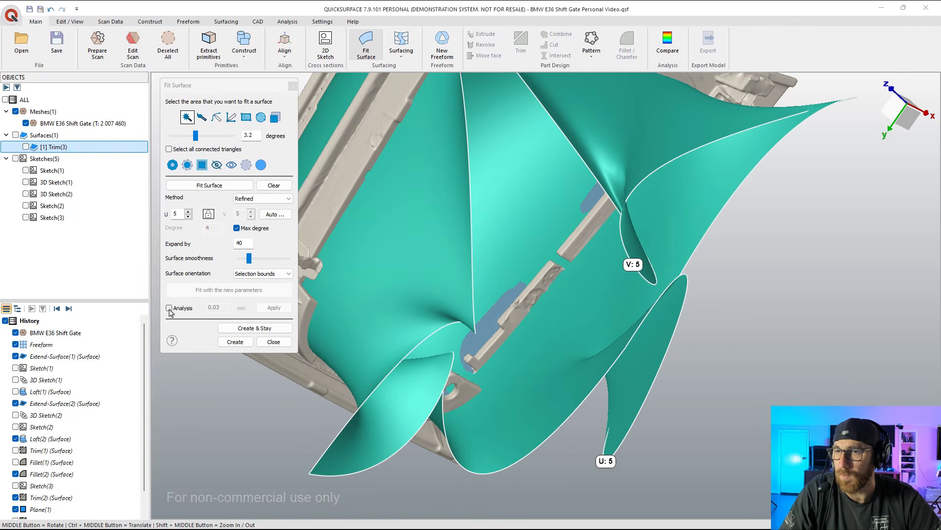
pyautogui.moveTo(485, 282); pyautogui.dragTo(429, 294, button='middle')
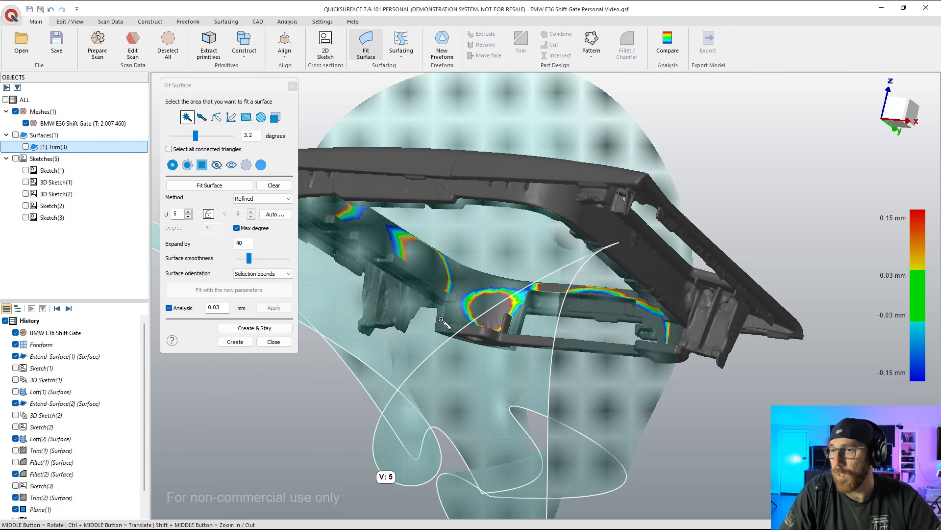
pyautogui.click(274, 342)
# Step: Examine the central opening's wall once more and bring the scan back to the top view
pyautogui.click(504, 290)
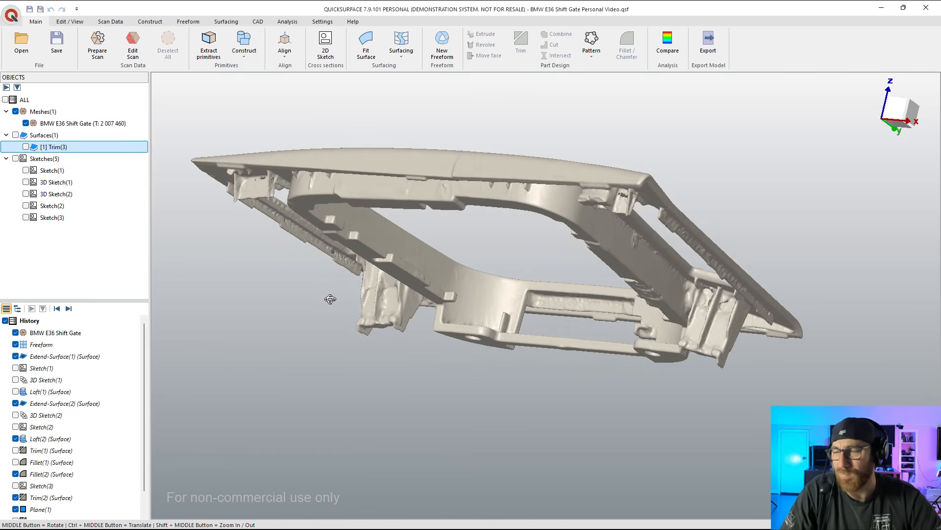
pyautogui.moveTo(330, 296); pyautogui.dragTo(492, 342, button='middle')
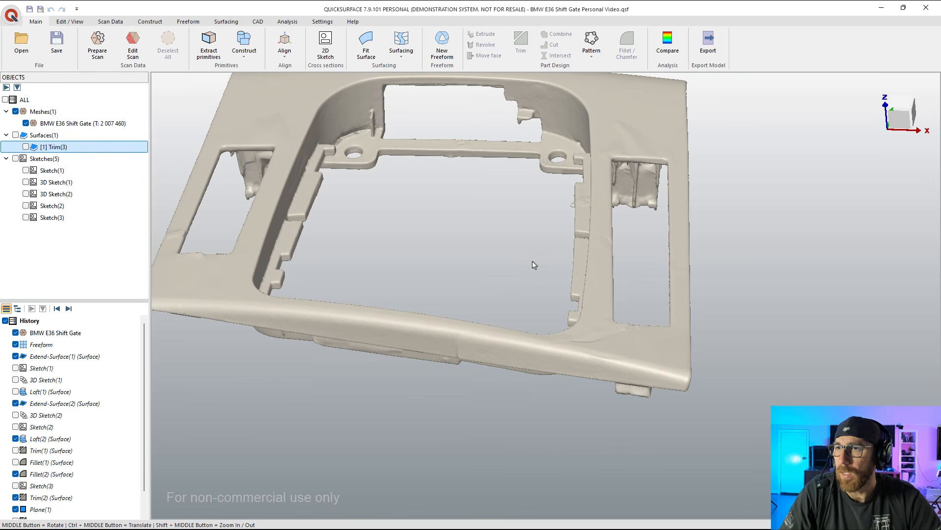
pyautogui.keyDown('ctrl'); pyautogui.moveTo(535, 265); pyautogui.dragTo(572, 317, button='middle'); pyautogui.keyUp('ctrl')
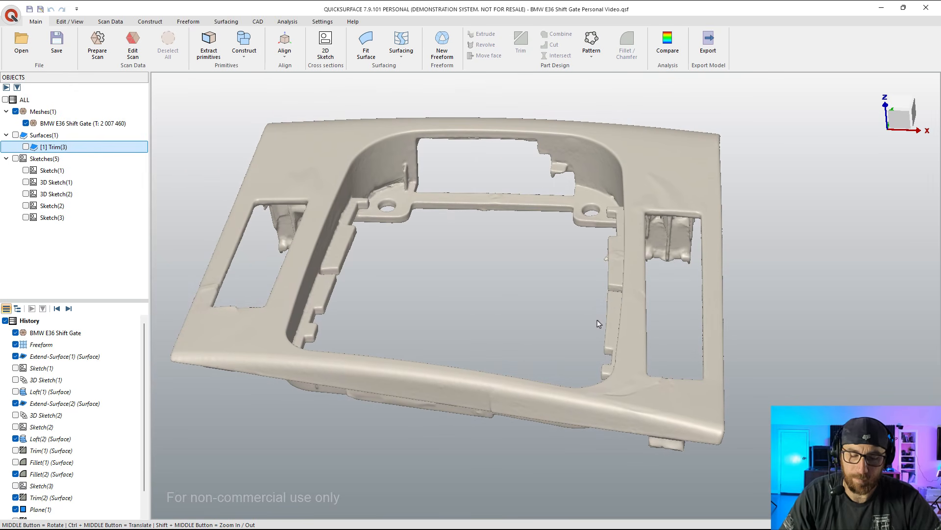
pyautogui.click(902, 110)
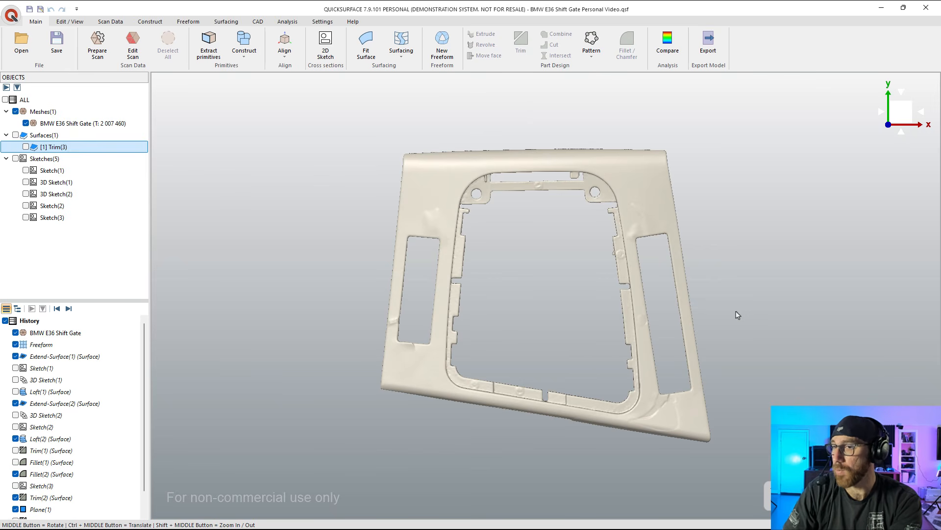
# Step: Create a 2D sketch for an extruded surface from a section parallel to OXY, offset about 28.52 mm through the central opening's wall
pyautogui.click(325, 45)
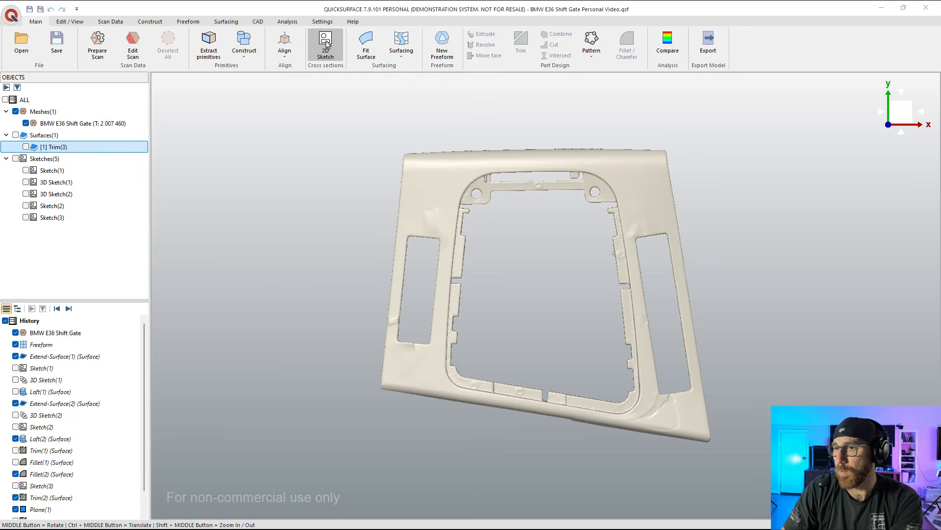
pyautogui.moveTo(560, 339); pyautogui.dragTo(549, 317, button='middle')
pyautogui.moveTo(549, 318); pyautogui.dragTo(550, 252)
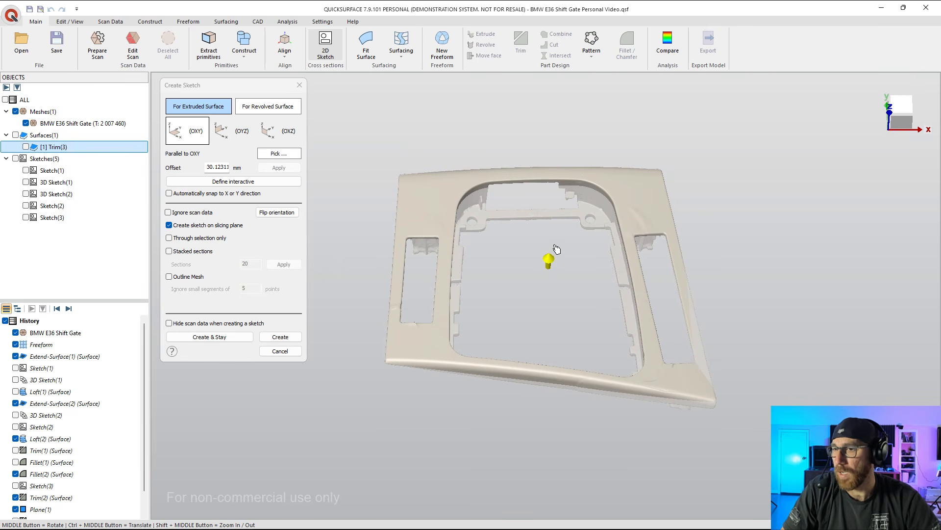
pyautogui.moveTo(540, 353); pyautogui.dragTo(564, 293, button='middle')
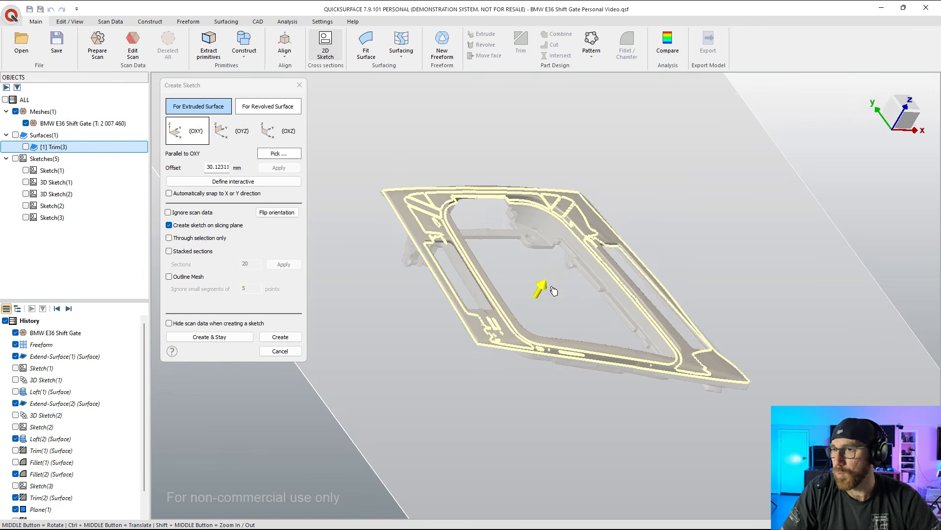
pyautogui.scroll(3, 552, 290)
pyautogui.moveTo(535, 291); pyautogui.dragTo(534, 292)
pyautogui.moveTo(567, 341); pyautogui.dragTo(485, 220, button='middle')
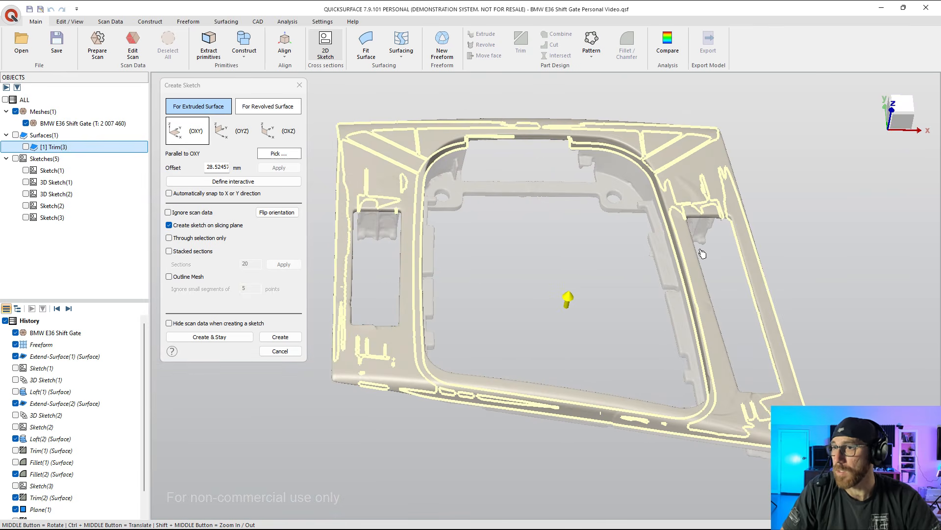
pyautogui.click(290, 337)
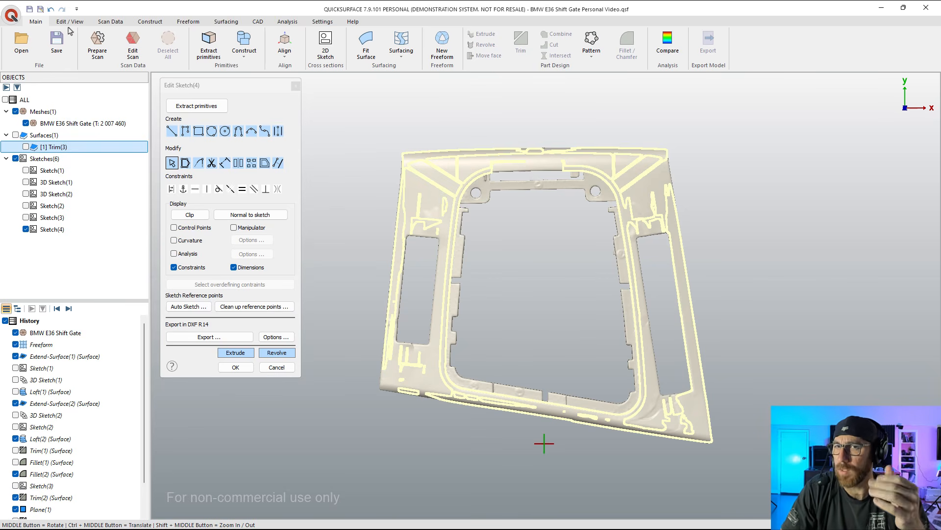
# Step: Hide the scan mesh and erase the section's reference points above the opening and outside its upper-right corner, keeping the inner outline
pyautogui.click(25, 123)
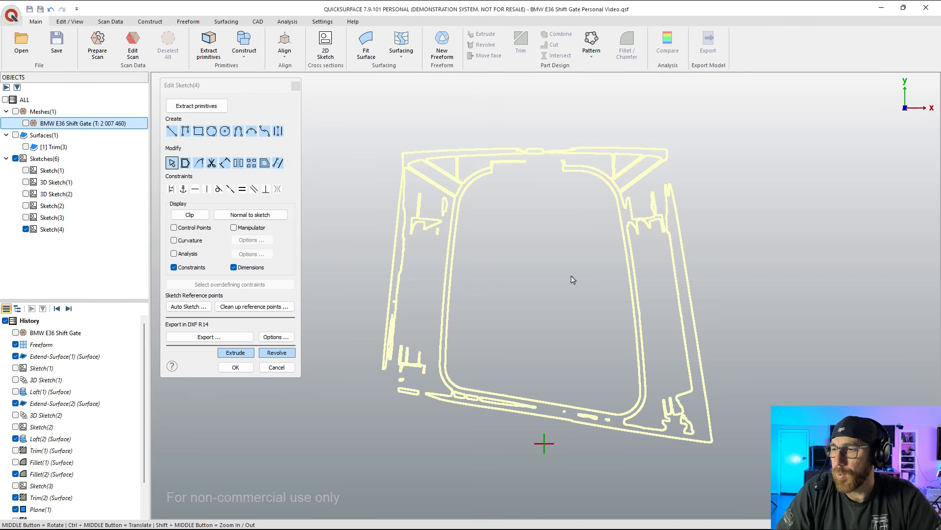
pyautogui.scroll(5, 611, 187)
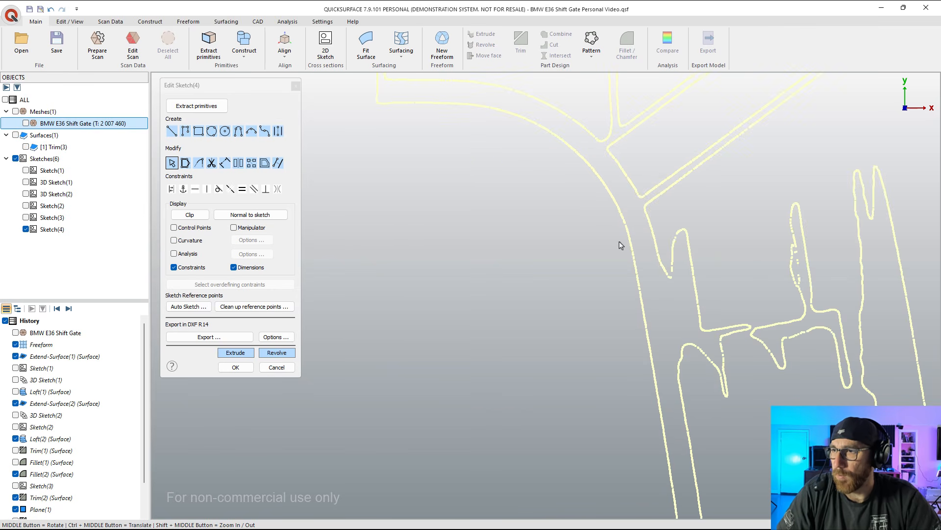
pyautogui.scroll(-2, 623, 244)
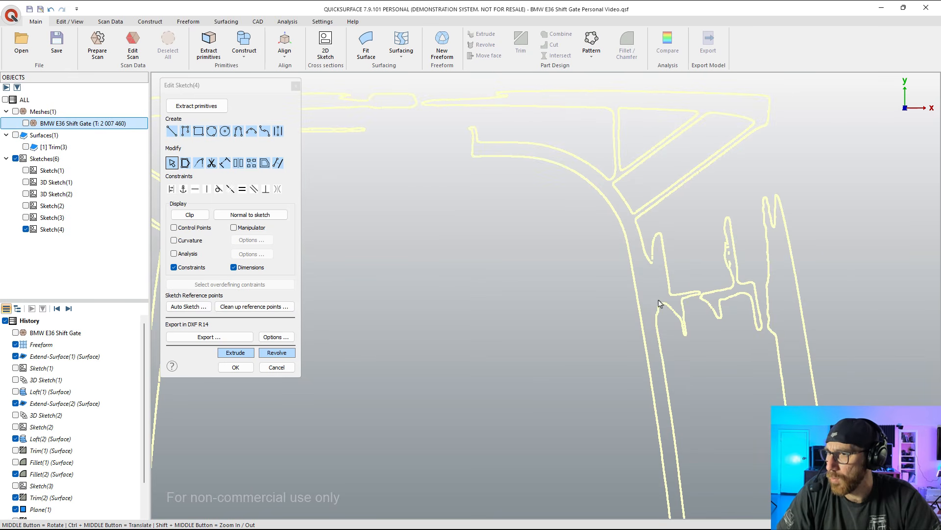
pyautogui.scroll(-2, 658, 272)
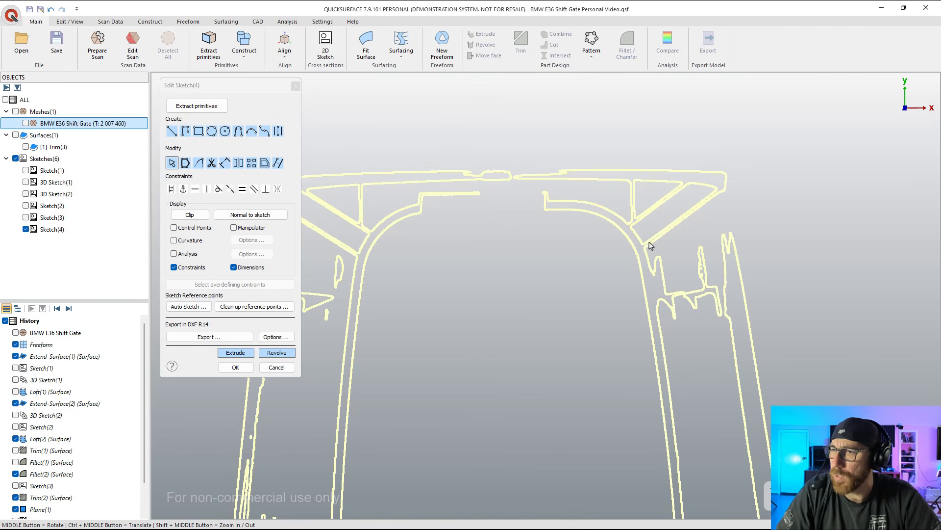
pyautogui.click(251, 307)
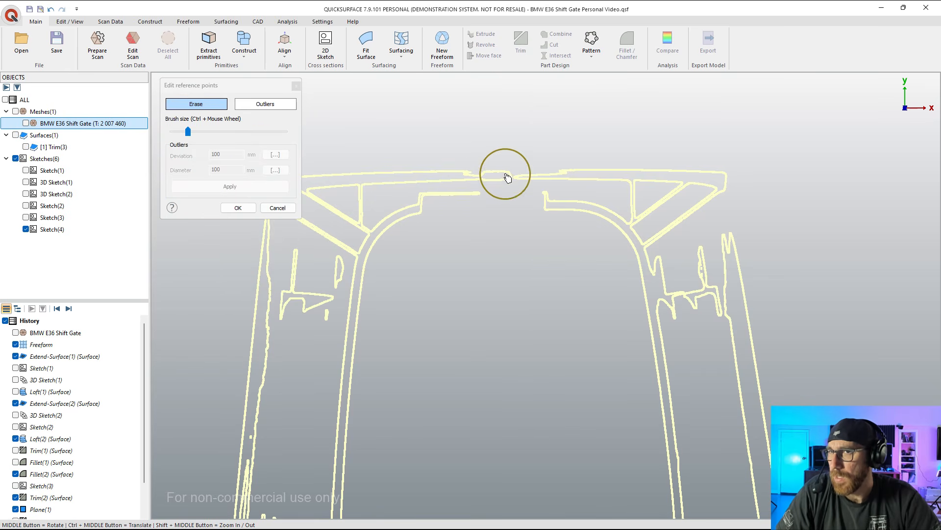
pyautogui.scroll(2, 540, 184)
pyautogui.moveTo(545, 188); pyautogui.dragTo(547, 191)
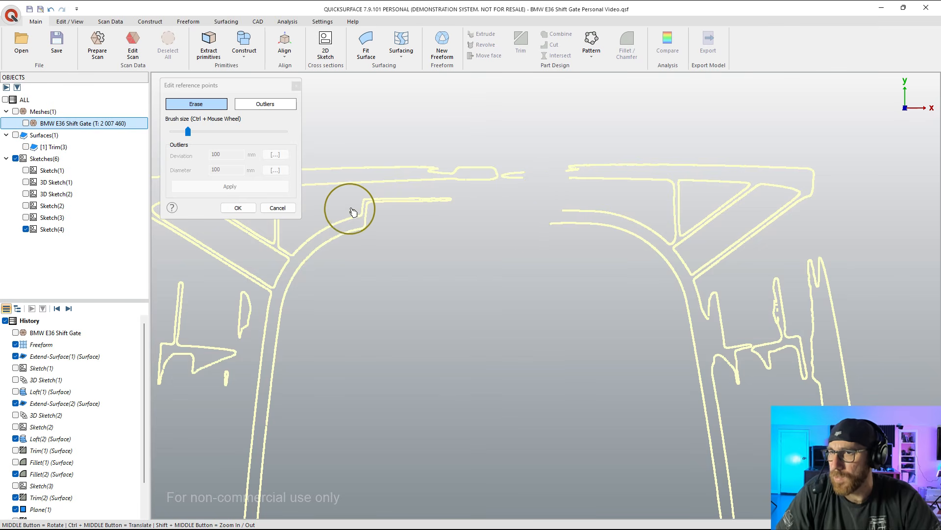
pyautogui.moveTo(388, 218)
pyautogui.mouseDown()
pyautogui.moveTo(378, 208)
pyautogui.moveTo(479, 202)
pyautogui.moveTo(515, 158)
pyautogui.moveTo(772, 165)
pyautogui.moveTo(782, 198)
pyautogui.moveTo(599, 195)
pyautogui.moveTo(684, 227)
pyautogui.moveTo(728, 226)
pyautogui.moveTo(731, 244)
pyautogui.moveTo(701, 251)
pyautogui.moveTo(741, 365)
pyautogui.moveTo(828, 267)
pyautogui.moveTo(799, 336)
pyautogui.moveTo(840, 311)
pyautogui.mouseUp()
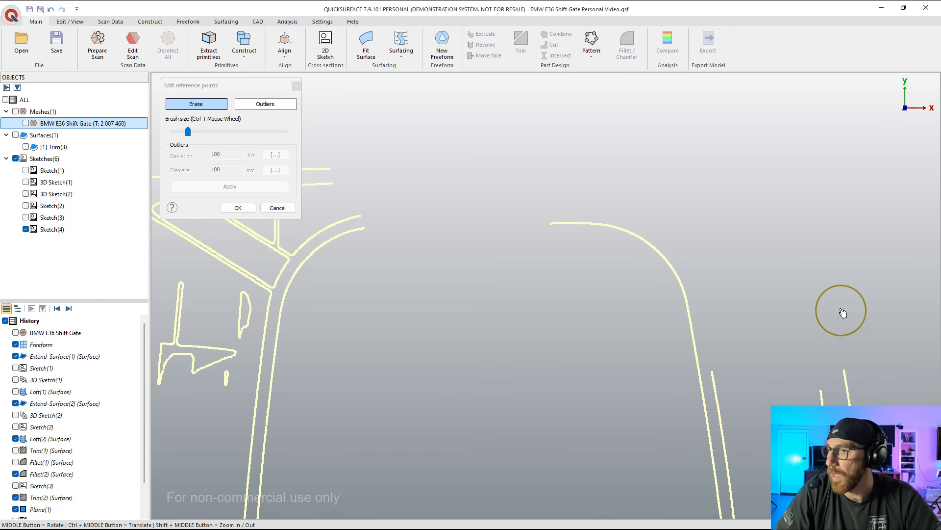
# Step: Erase the outer wall line's reference points along the opening's right side, keeping the inner outline
pyautogui.scroll(-5, 556, 204)
pyautogui.scroll(1, 613, 293)
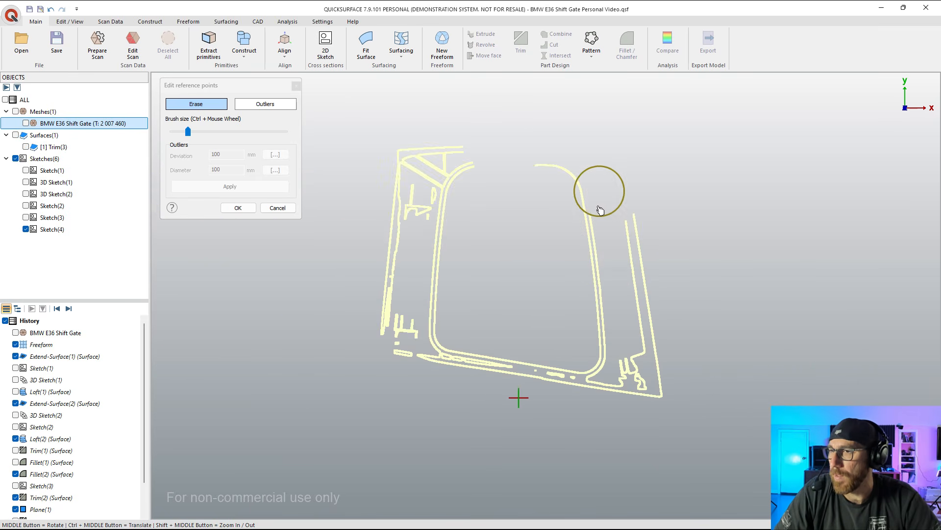
pyautogui.scroll(3, 602, 199)
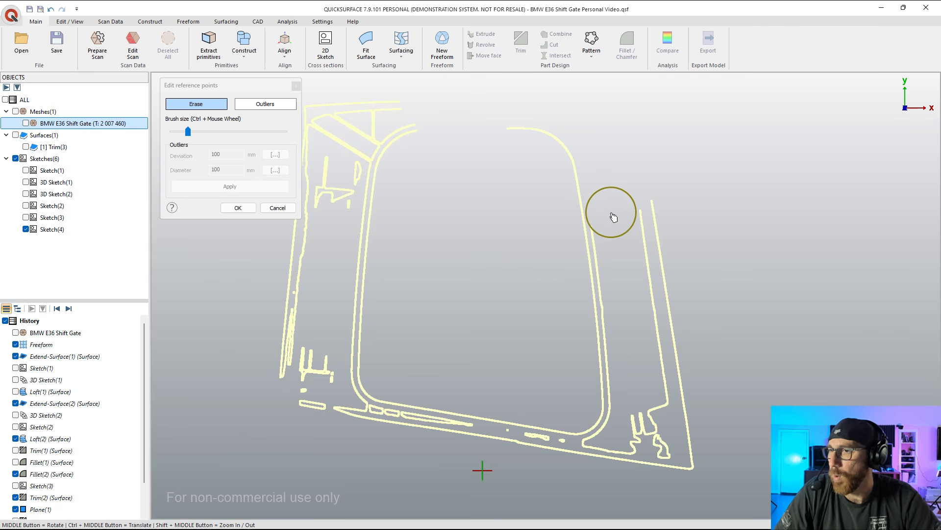
pyautogui.moveTo(620, 261); pyautogui.dragTo(627, 302)
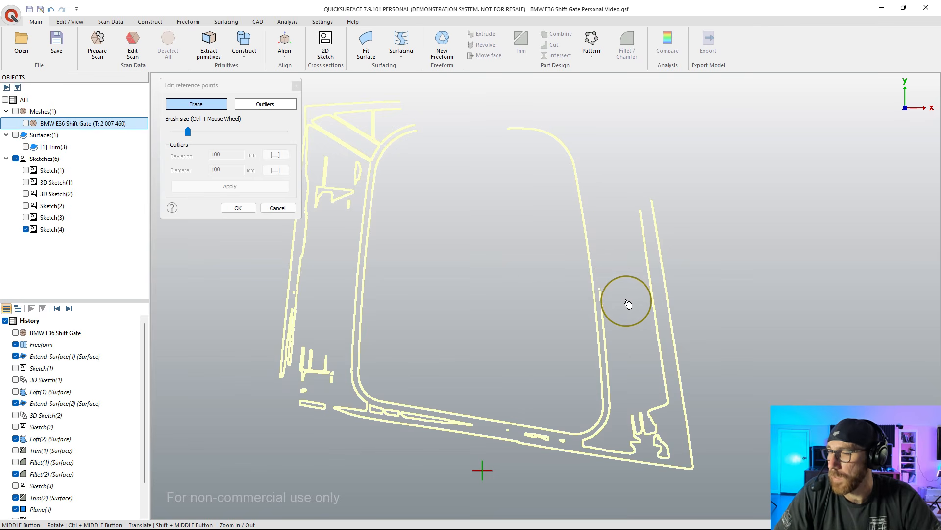
pyautogui.scroll(3, 620, 334)
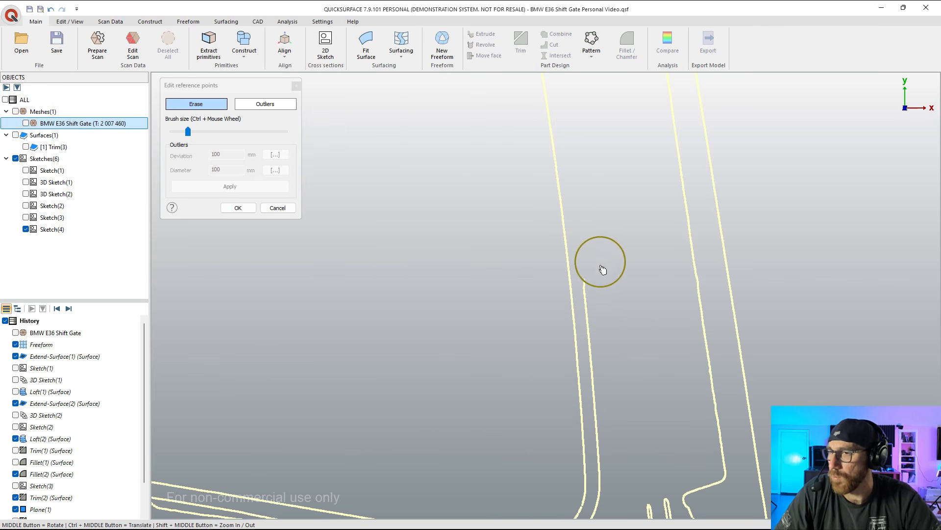
pyautogui.moveTo(600, 261)
pyautogui.mouseDown()
pyautogui.moveTo(616, 451)
pyautogui.moveTo(628, 435)
pyautogui.mouseUp()
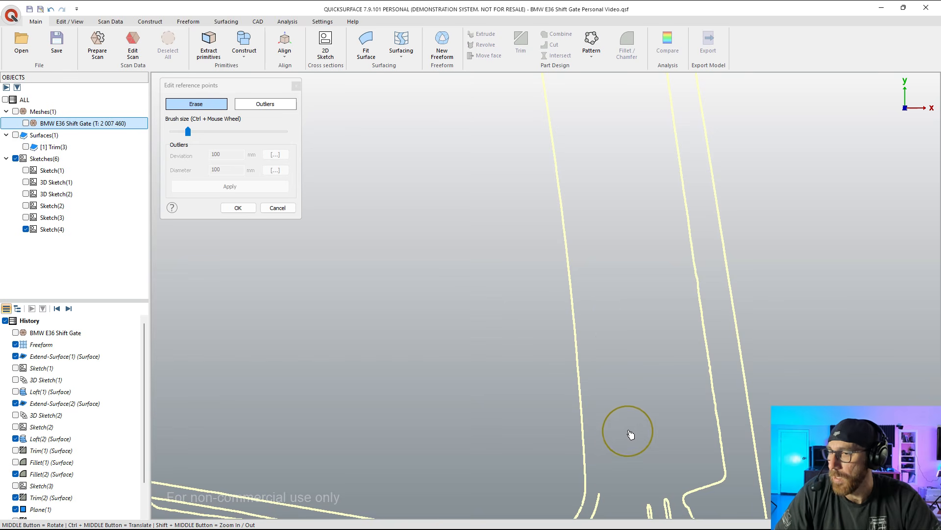
# Step: Erase the reference points outside the opening's lower-right corner and the remaining lines along the part's right edge
pyautogui.scroll(-5, 646, 425)
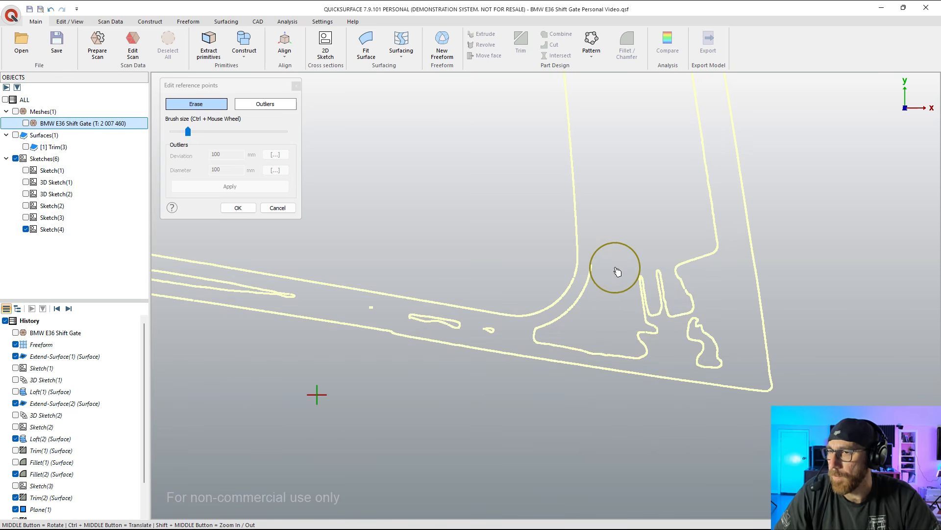
pyautogui.moveTo(577, 329)
pyautogui.mouseDown()
pyautogui.moveTo(551, 347)
pyautogui.moveTo(635, 353)
pyautogui.moveTo(656, 280)
pyautogui.moveTo(675, 321)
pyautogui.moveTo(755, 384)
pyautogui.moveTo(757, 222)
pyautogui.moveTo(752, 284)
pyautogui.mouseUp()
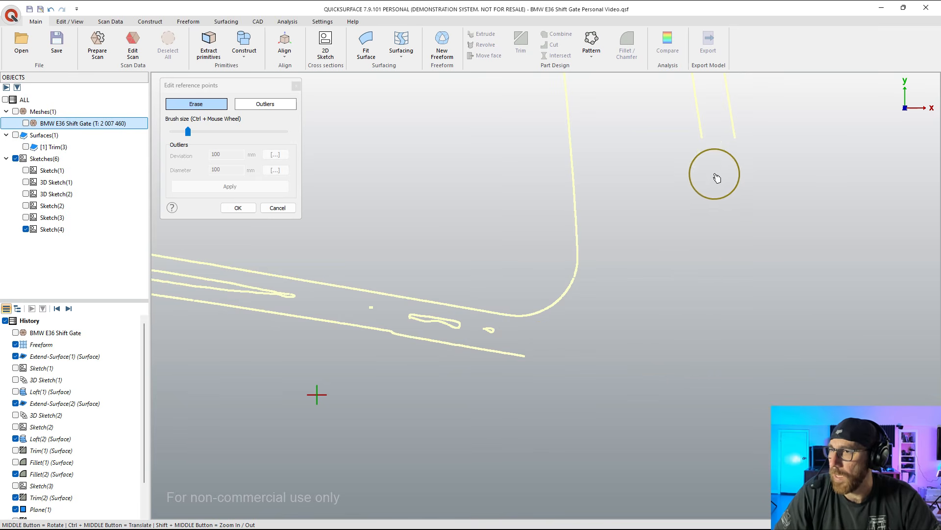
pyautogui.scroll(-5, 667, 393)
pyautogui.moveTo(675, 304)
pyautogui.mouseDown()
pyautogui.moveTo(677, 193)
pyautogui.moveTo(693, 322)
pyautogui.mouseUp()
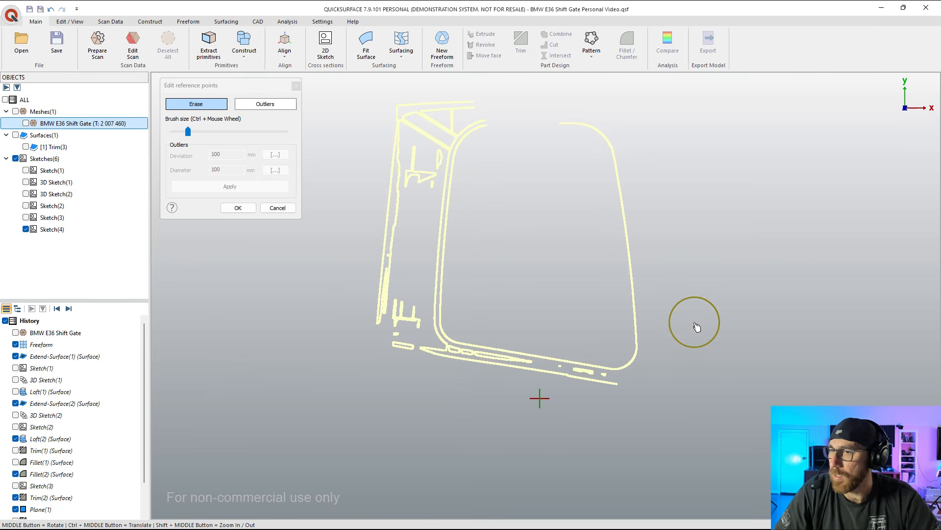
# Step: Erase the reference points below the opening's bottom edge and around its lower-left corner
pyautogui.scroll(3, 609, 396)
pyautogui.moveTo(609, 396)
pyautogui.mouseDown()
pyautogui.moveTo(657, 389)
pyautogui.moveTo(640, 376)
pyautogui.moveTo(521, 357)
pyautogui.moveTo(541, 379)
pyautogui.moveTo(494, 357)
pyautogui.moveTo(345, 329)
pyautogui.moveTo(387, 334)
pyautogui.mouseUp()
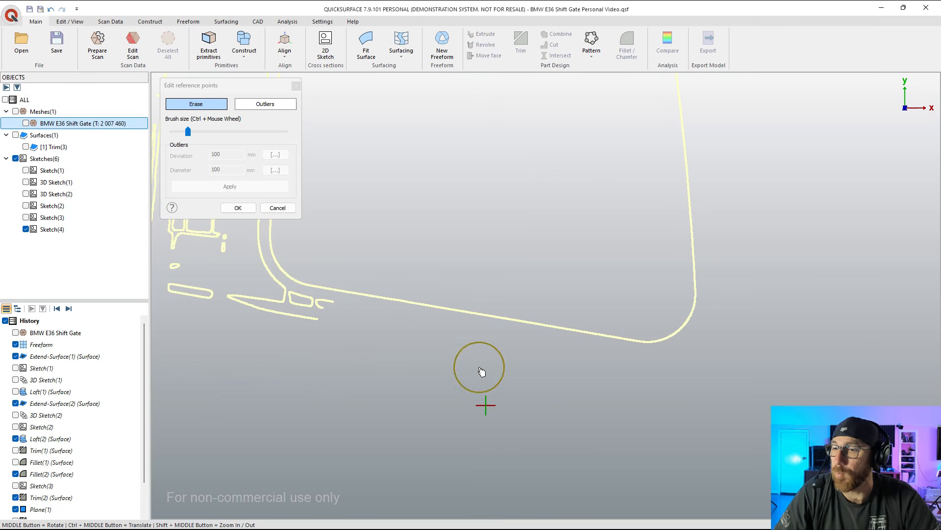
pyautogui.keyDown('ctrl'); pyautogui.moveTo(336, 361); pyautogui.dragTo(505, 407, button='middle'); pyautogui.keyUp('ctrl')
pyautogui.keyDown('ctrl'); pyautogui.scroll(-1, 505, 407); pyautogui.keyUp('ctrl')
pyautogui.moveTo(533, 355)
pyautogui.mouseDown()
pyautogui.moveTo(498, 370)
pyautogui.moveTo(399, 336)
pyautogui.moveTo(360, 273)
pyautogui.moveTo(374, 293)
pyautogui.moveTo(338, 300)
pyautogui.moveTo(317, 154)
pyautogui.moveTo(312, 250)
pyautogui.moveTo(393, 288)
pyautogui.mouseUp()
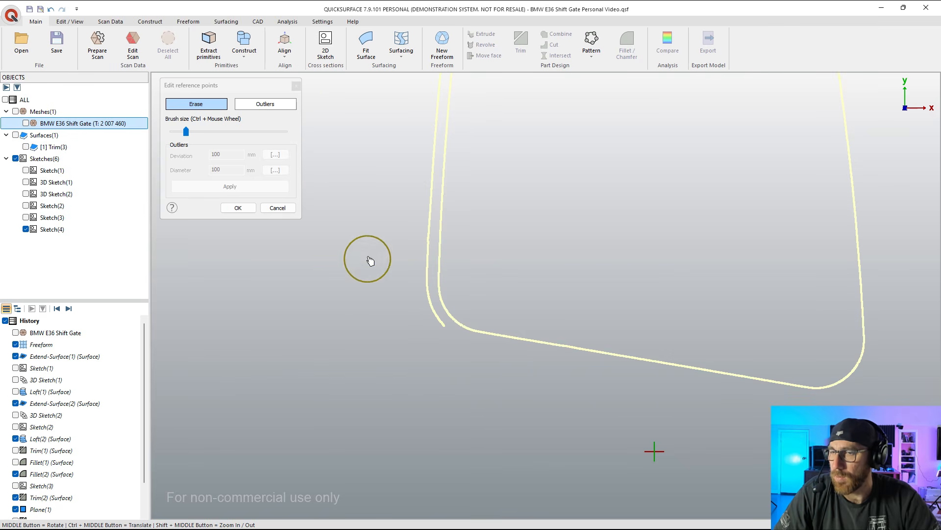
# Step: Erase the outer wall line and stray reference points along the opening's left side
pyautogui.keyDown('ctrl'); pyautogui.moveTo(368, 259); pyautogui.dragTo(349, 347, button='middle'); pyautogui.keyUp('ctrl')
pyautogui.moveTo(393, 421)
pyautogui.mouseDown()
pyautogui.moveTo(415, 425)
pyautogui.moveTo(394, 365)
pyautogui.moveTo(400, 218)
pyautogui.mouseUp()
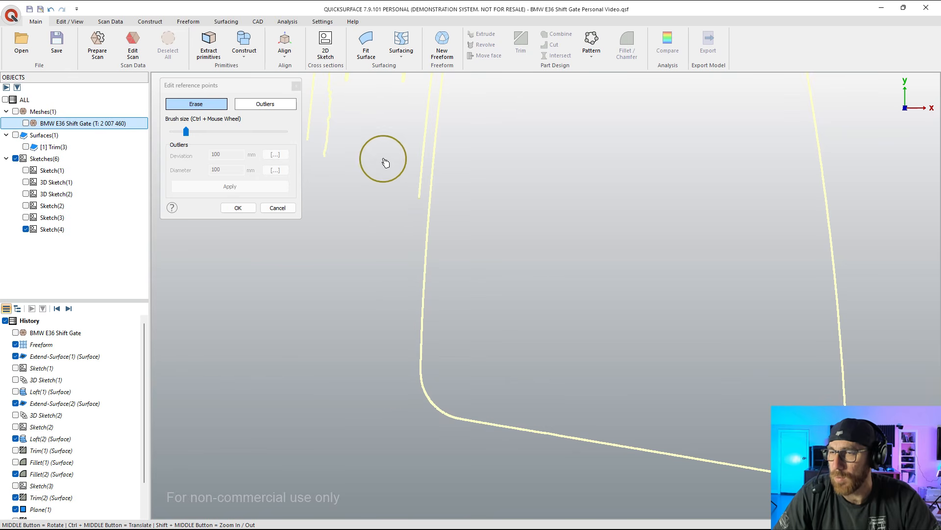
pyautogui.moveTo(382, 161)
pyautogui.keyDown('ctrl'); pyautogui.mouseDown(button='middle')
pyautogui.moveTo(399, 267)
pyautogui.moveTo(347, 335)
pyautogui.mouseUp(button='middle'); pyautogui.keyUp('ctrl')
pyautogui.moveTo(348, 336)
pyautogui.mouseDown()
pyautogui.moveTo(346, 157)
pyautogui.moveTo(374, 95)
pyautogui.moveTo(351, 238)
pyautogui.moveTo(389, 249)
pyautogui.moveTo(421, 209)
pyautogui.moveTo(410, 358)
pyautogui.moveTo(427, 349)
pyautogui.moveTo(439, 175)
pyautogui.moveTo(461, 124)
pyautogui.mouseUp()
# Step: Erase the leftover reference points outside the opening's upper-left corner and accept the cleanup
pyautogui.keyDown('ctrl'); pyautogui.moveTo(439, 185); pyautogui.dragTo(394, 290, button='middle'); pyautogui.keyUp('ctrl')
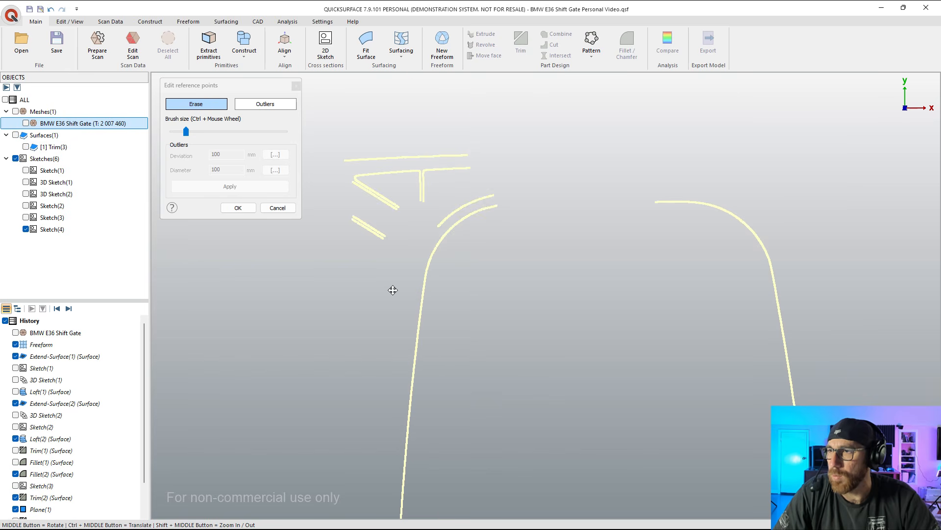
pyautogui.moveTo(482, 180)
pyautogui.mouseDown()
pyautogui.moveTo(446, 202)
pyautogui.moveTo(383, 208)
pyautogui.moveTo(443, 162)
pyautogui.moveTo(403, 211)
pyautogui.moveTo(385, 199)
pyautogui.moveTo(439, 179)
pyautogui.mouseUp()
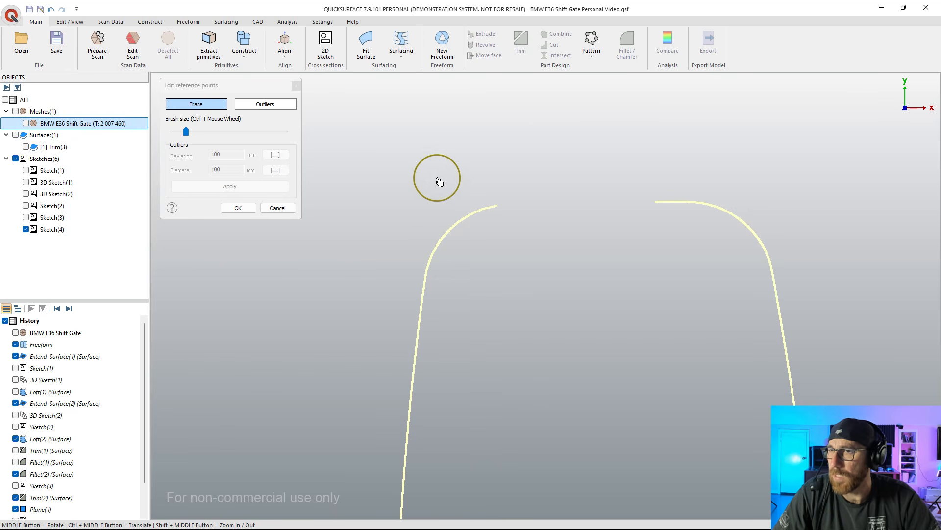
pyautogui.click(244, 210)
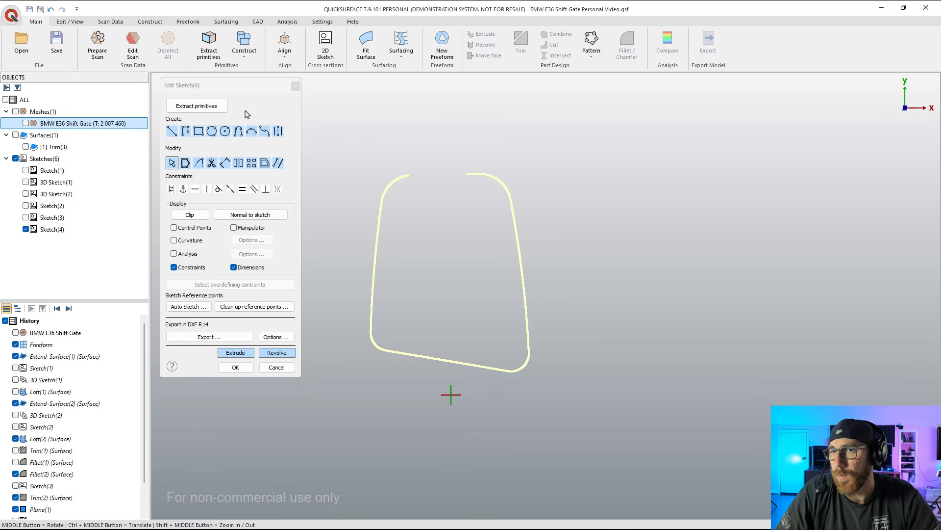
# Step: Fit a 30-point curve to the opening's outline, from the upper-right corner around the bottom to the upper-left corner
pyautogui.click(206, 107)
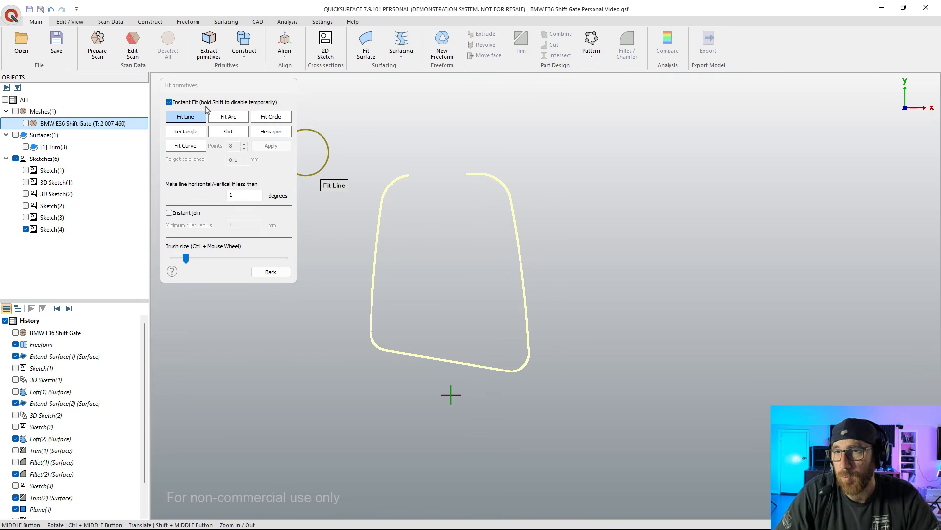
pyautogui.click(190, 150)
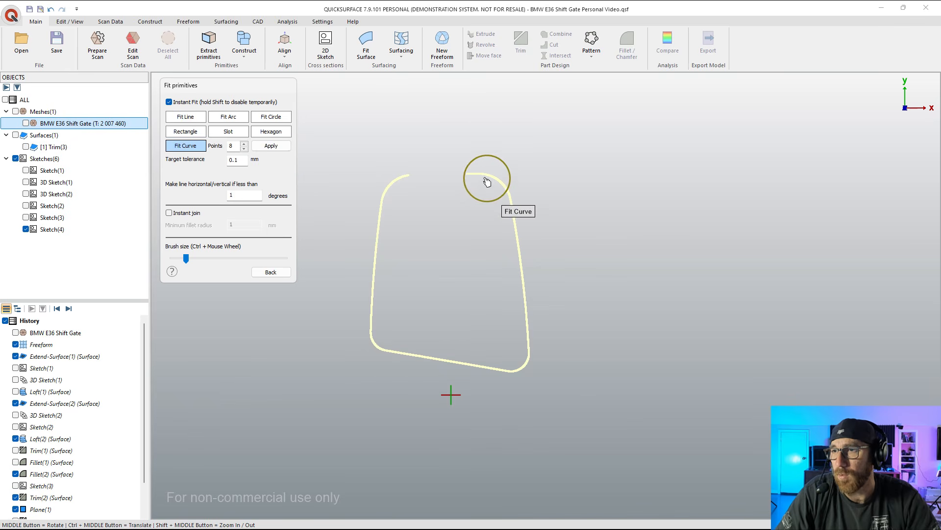
pyautogui.moveTo(487, 182)
pyautogui.mouseDown()
pyautogui.moveTo(498, 189)
pyautogui.moveTo(521, 411)
pyautogui.moveTo(505, 382)
pyautogui.moveTo(360, 335)
pyautogui.moveTo(383, 178)
pyautogui.moveTo(407, 169)
pyautogui.mouseUp()
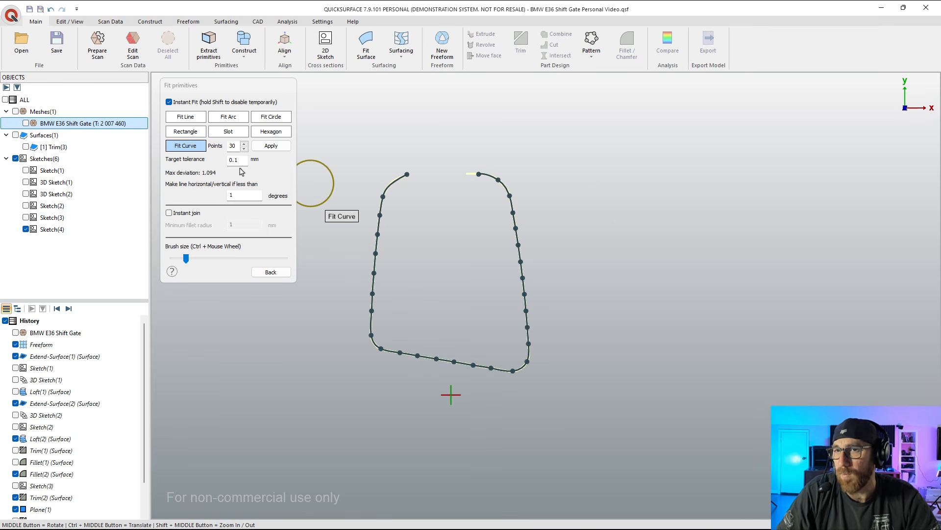
# Step: Set the curve fit's target tolerance to 0.01 mm and reapply the fit
pyautogui.write('1')
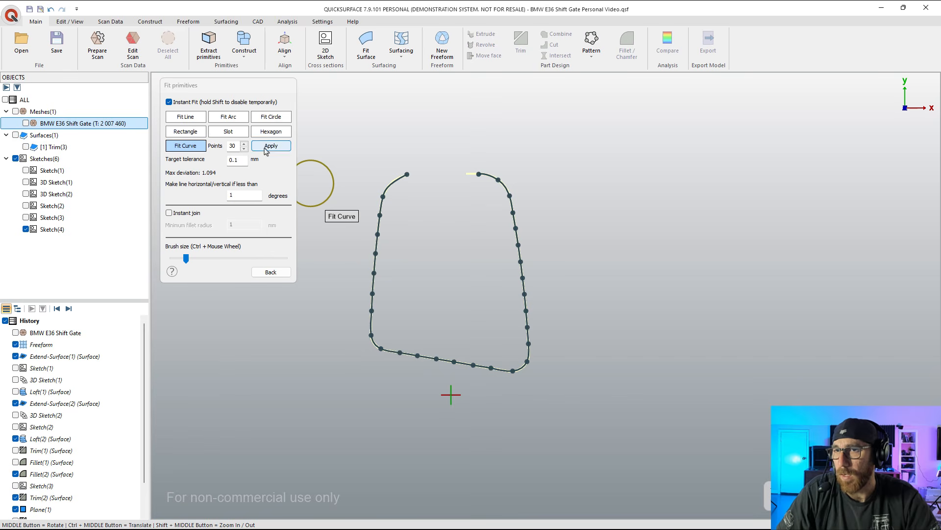
pyautogui.click(235, 161)
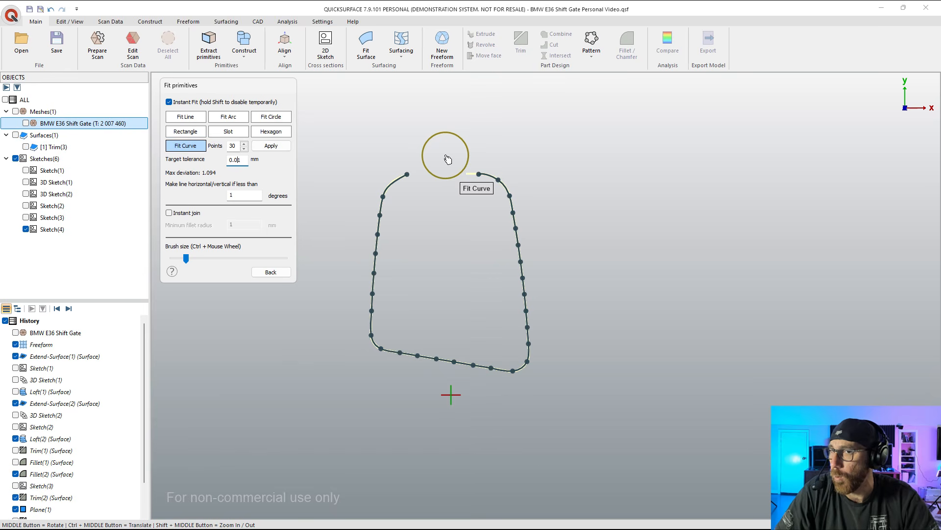
pyautogui.click(270, 147)
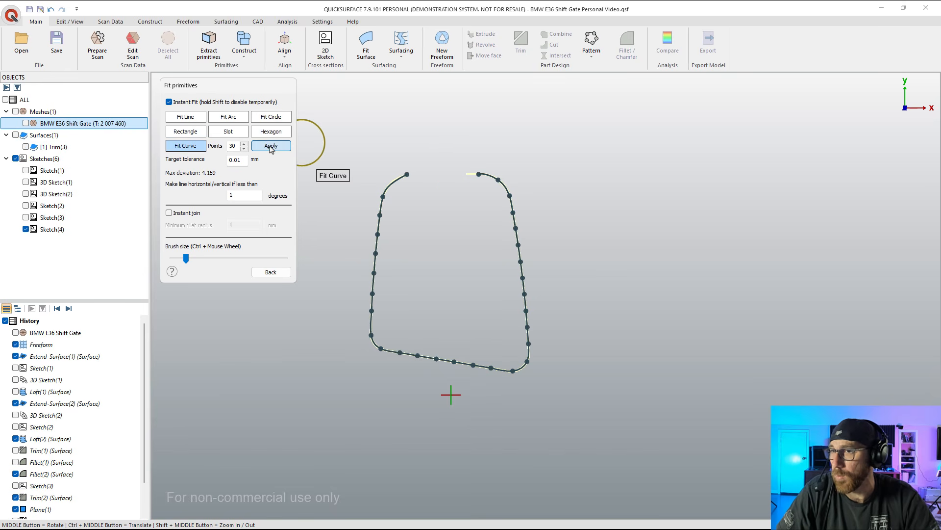
pyautogui.click(270, 147)
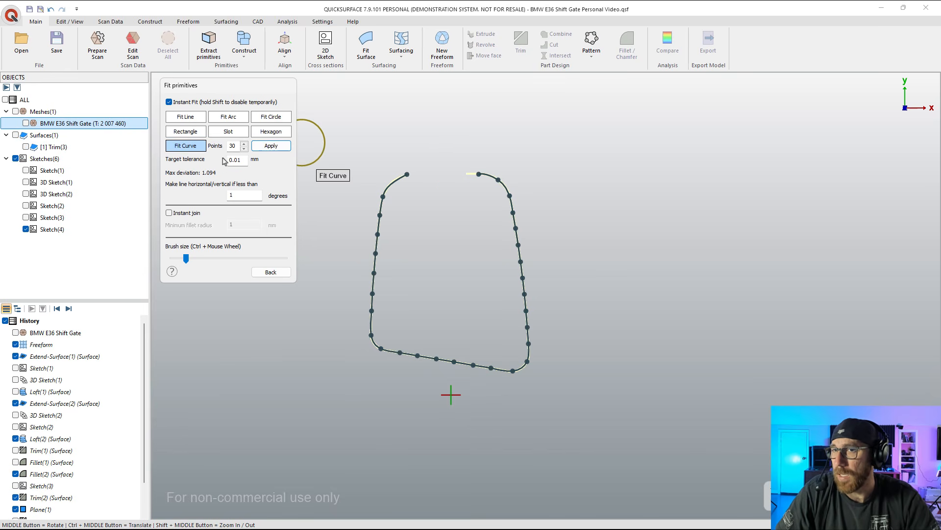
# Step: Increase the fitted curve's number of points to 39
pyautogui.click(243, 143)
pyautogui.click(244, 143)
pyautogui.click(243, 143)
pyautogui.click(244, 144)
pyautogui.click(244, 144)
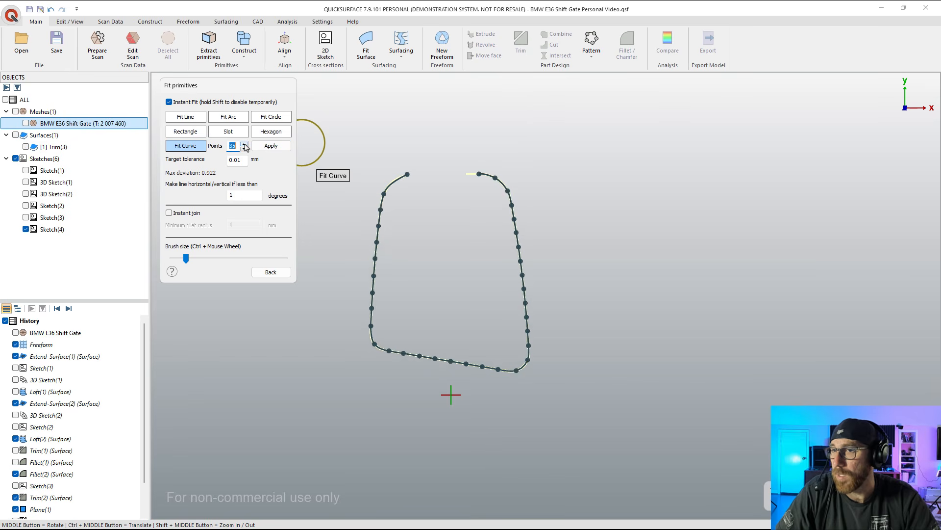
pyautogui.click(244, 143)
pyautogui.click(244, 143)
pyautogui.click(244, 143)
pyautogui.click(244, 143)
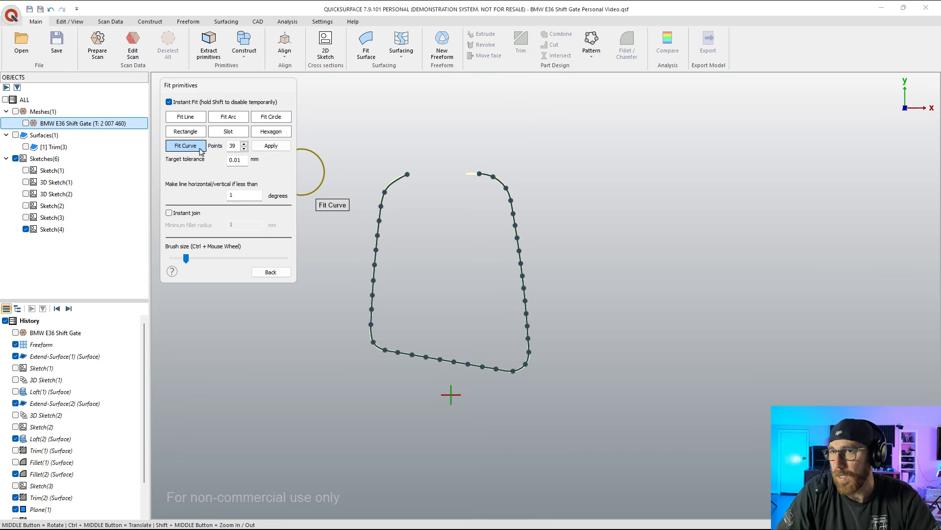
# Step: Reapply the 39-point curve fit, check it at the upper-left corner, and undo the fitted curve
pyautogui.click(280, 148)
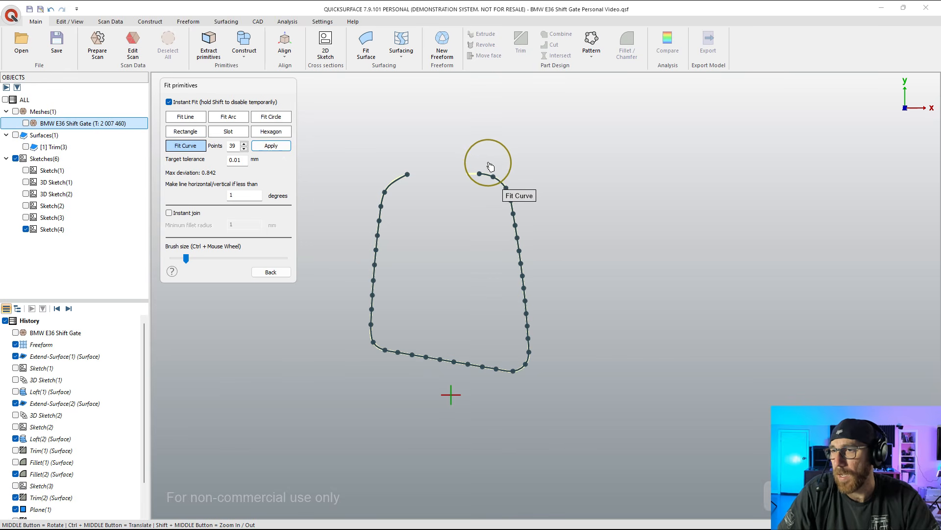
pyautogui.scroll(5, 487, 167)
pyautogui.scroll(-4, 553, 200)
pyautogui.scroll(6, 394, 199)
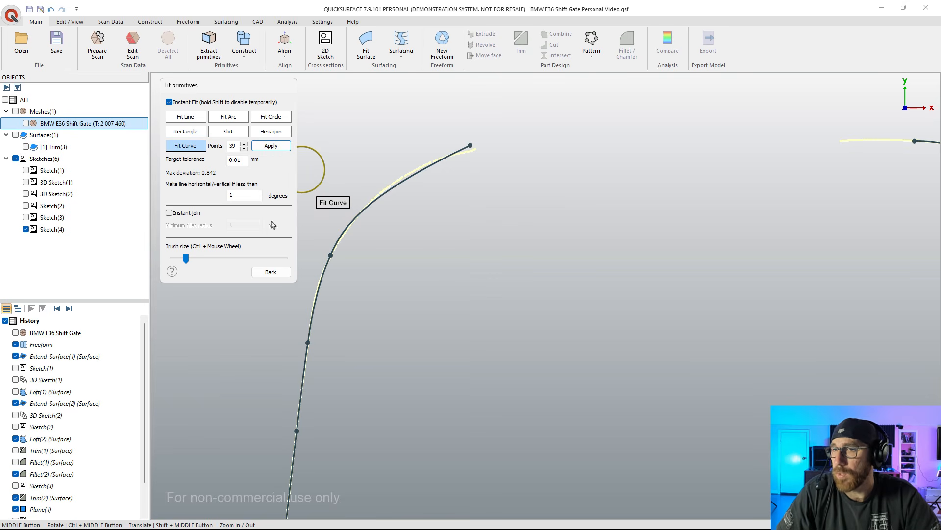
pyautogui.click(271, 271)
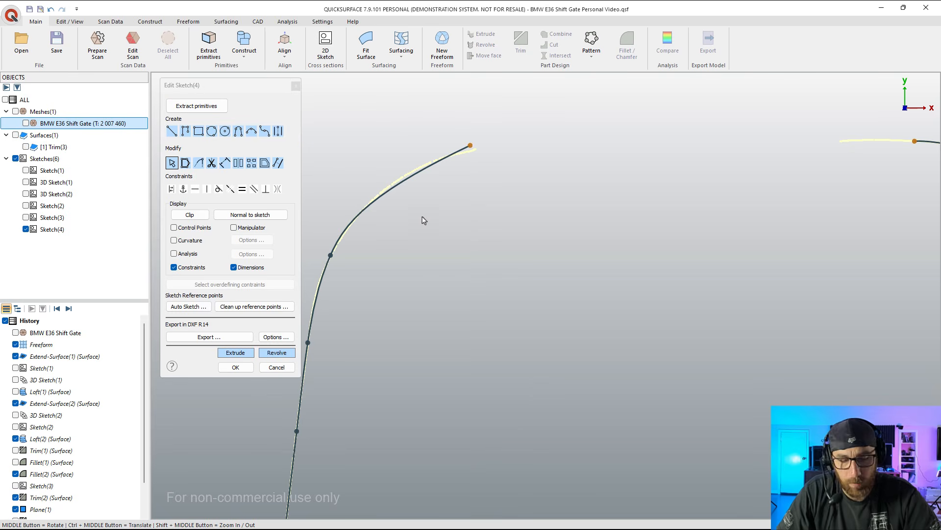
pyautogui.hotkey('ctrl', 'z')
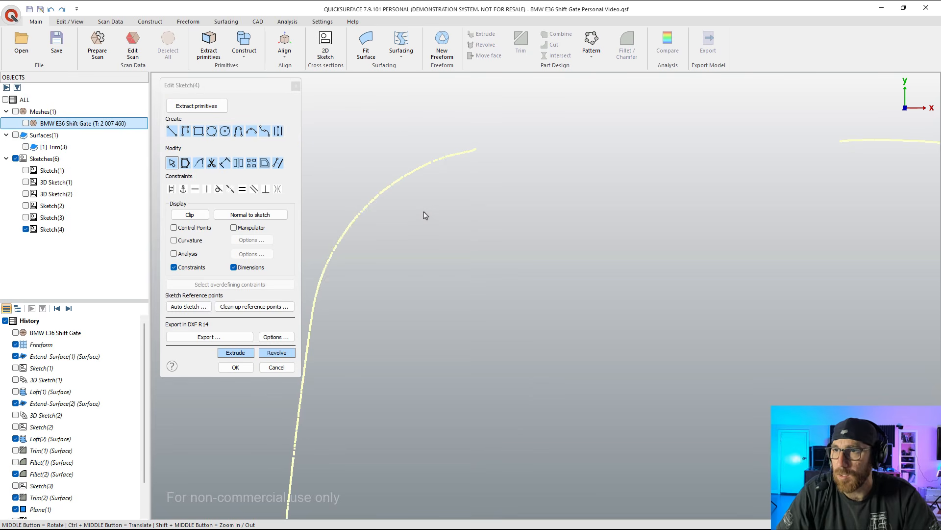
# Step: Try refitting a 30-point curve around the opening's outline, from the upper-right end to the upper-left end, and discard it
pyautogui.click(215, 109)
pyautogui.click(244, 144)
pyautogui.click(244, 144)
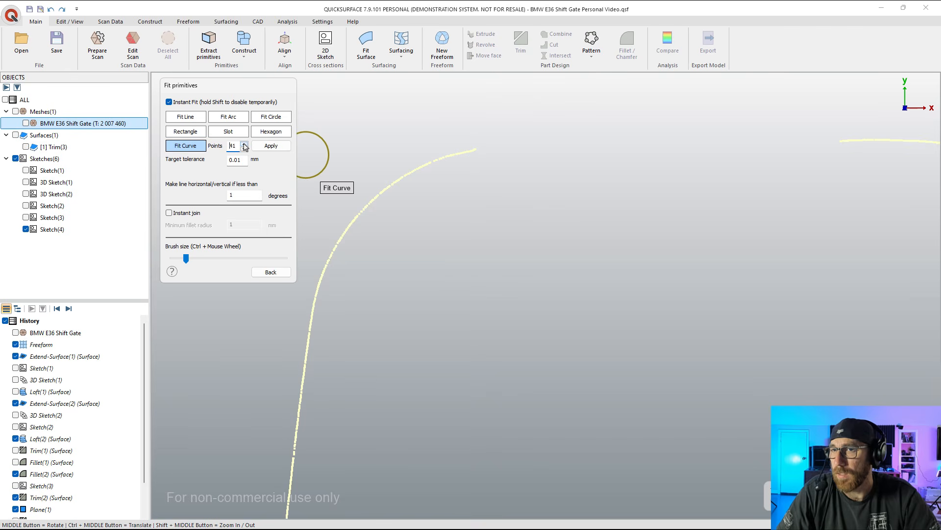
pyautogui.click(244, 144)
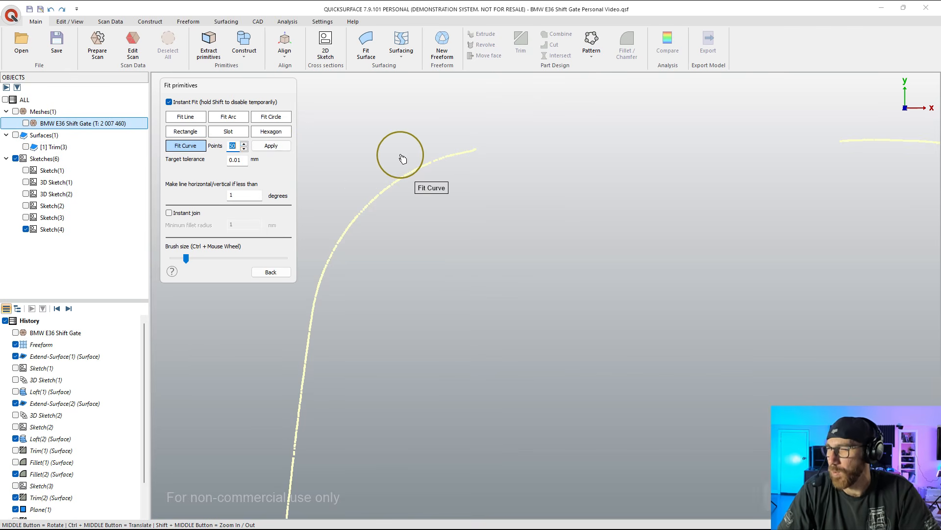
pyautogui.scroll(-3, 417, 157)
pyautogui.scroll(-3, 419, 156)
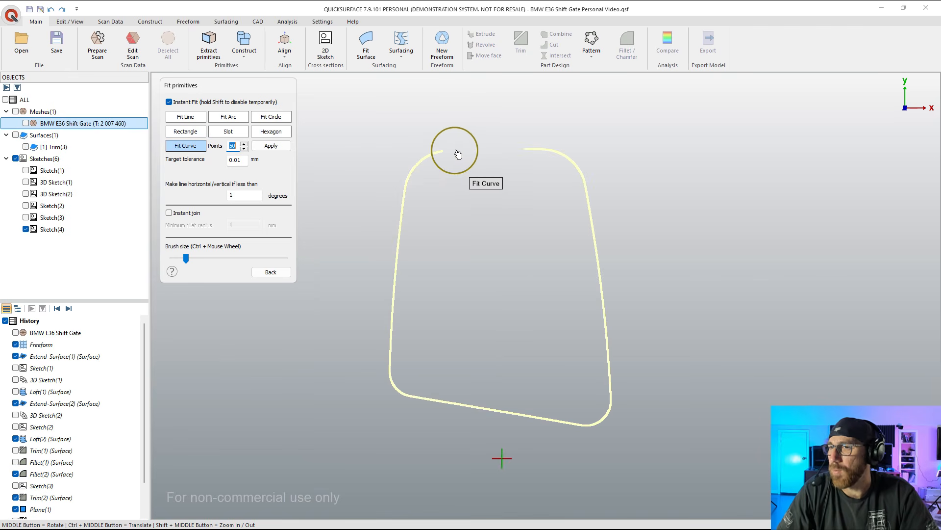
pyautogui.moveTo(512, 153)
pyautogui.mouseDown()
pyautogui.moveTo(591, 193)
pyautogui.moveTo(610, 411)
pyautogui.moveTo(544, 426)
pyautogui.moveTo(396, 389)
pyautogui.moveTo(435, 152)
pyautogui.mouseUp()
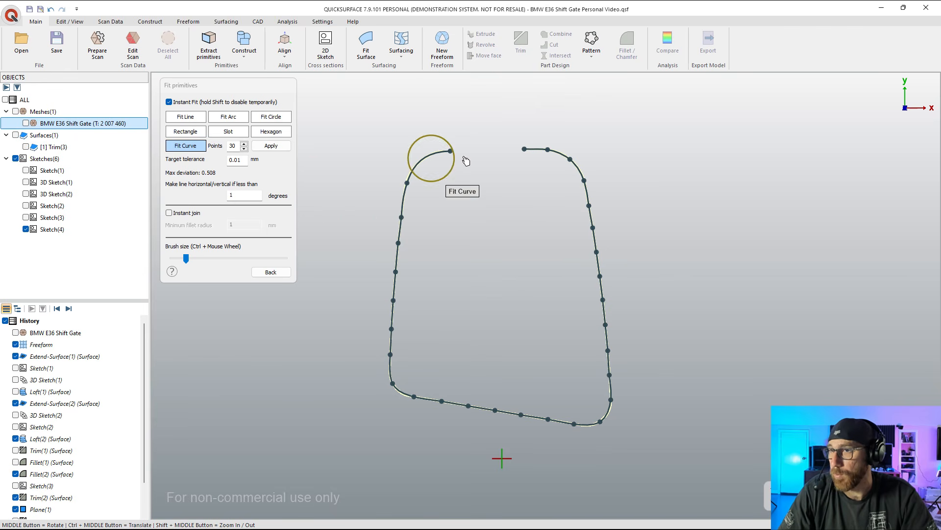
pyautogui.scroll(5, 434, 172)
pyautogui.scroll(-5, 433, 173)
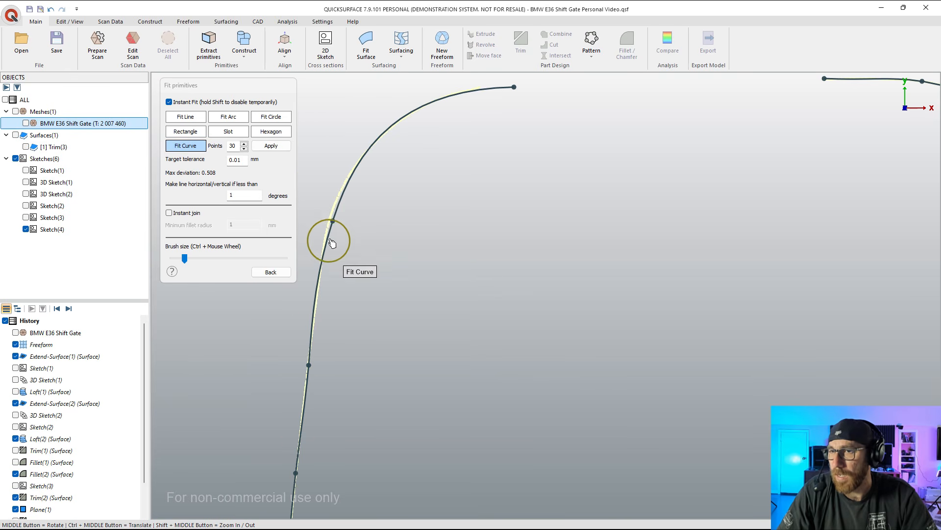
pyautogui.scroll(-5, 403, 191)
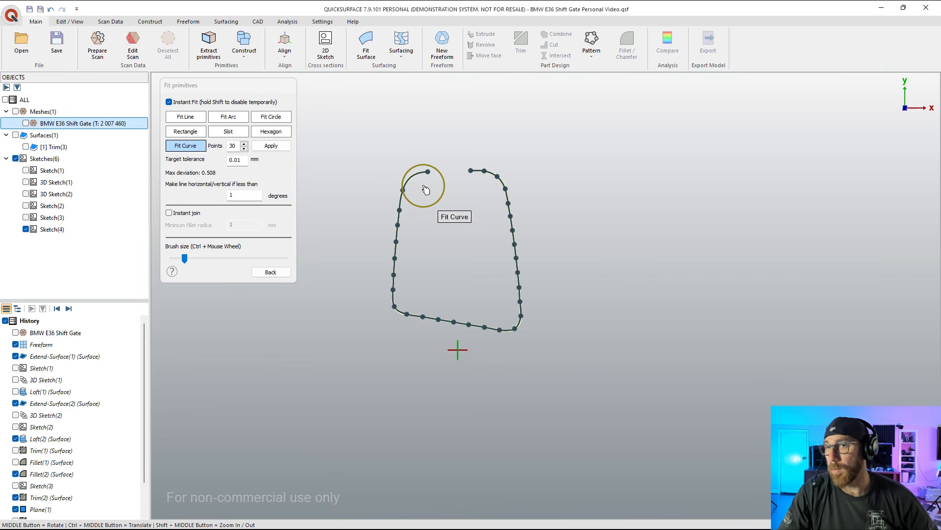
pyautogui.click(270, 272)
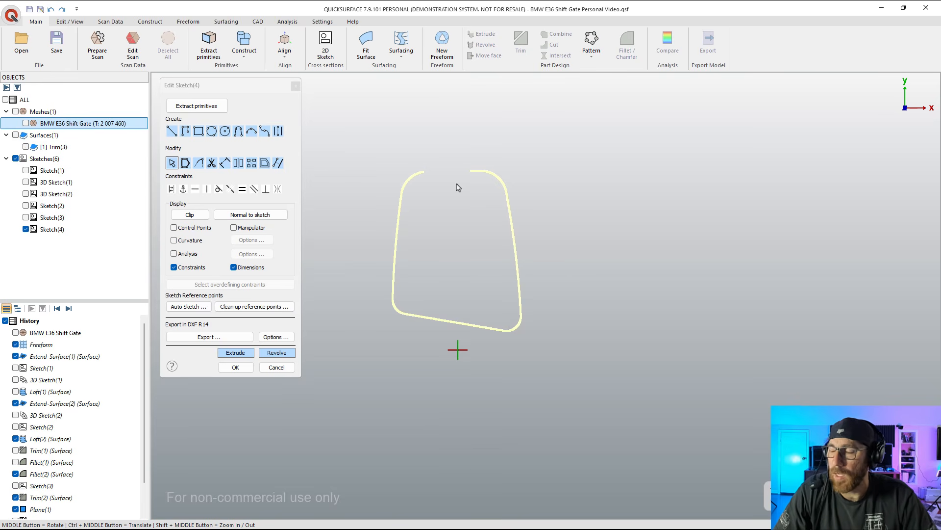
# Step: Draw a straight line about 102 mm long along the opening's bottom edge, between the two lower corner rounds
pyautogui.click(171, 131)
pyautogui.scroll(3, 421, 325)
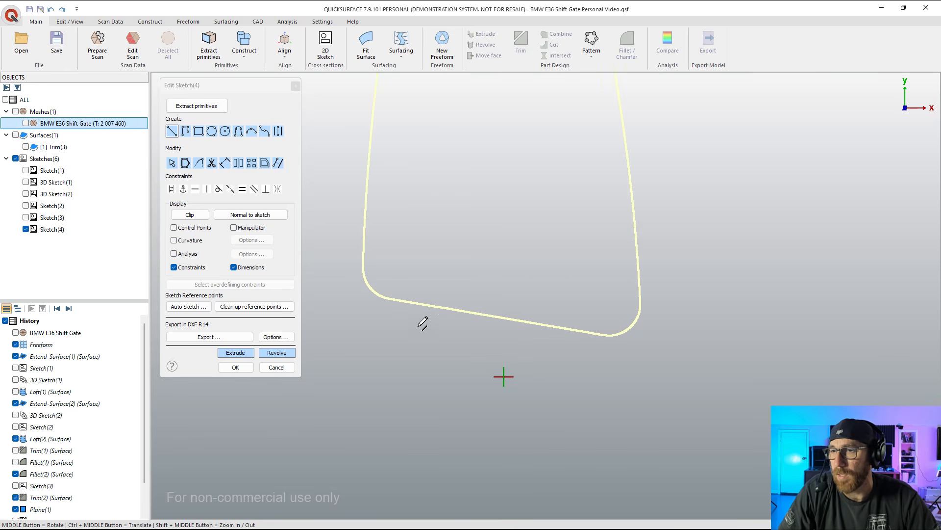
pyautogui.click(395, 298)
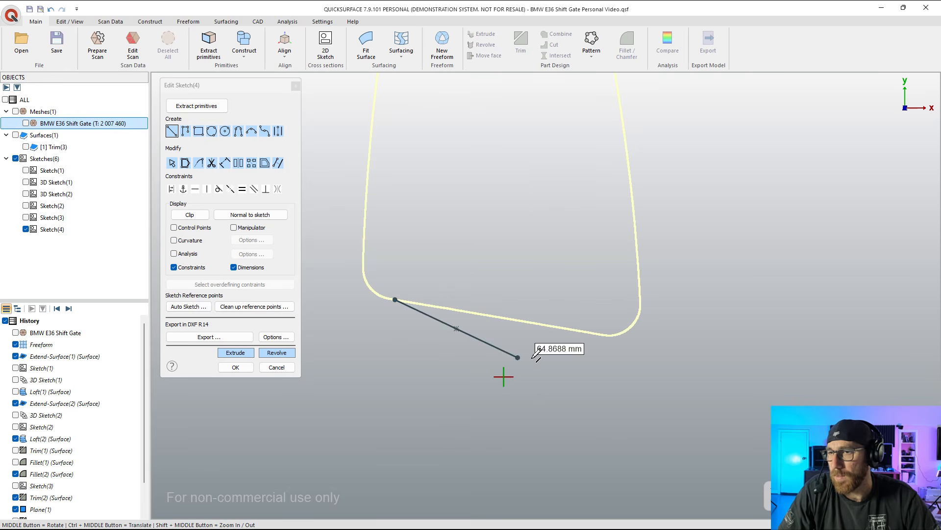
pyautogui.click(606, 335)
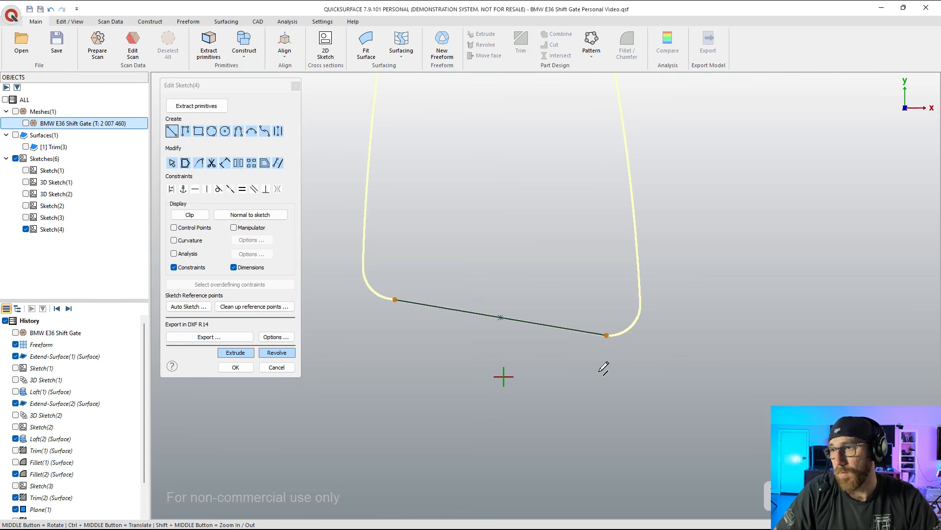
# Step: Draw a three-point arc with a radius of about 943 mm along the opening's left side, between its corner rounds
pyautogui.keyDown('ctrl'); pyautogui.moveTo(652, 280); pyautogui.dragTo(645, 381, button='middle'); pyautogui.keyUp('ctrl')
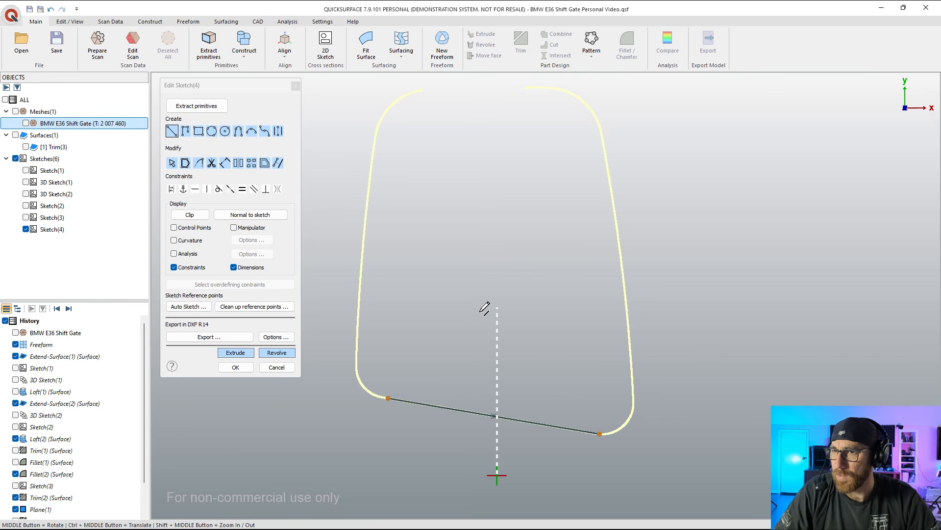
pyautogui.click(252, 131)
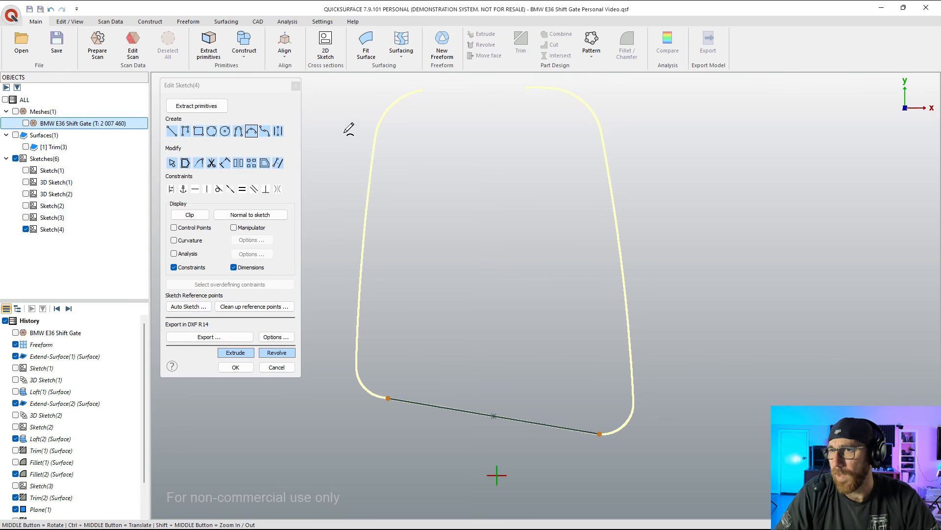
pyautogui.click(376, 136)
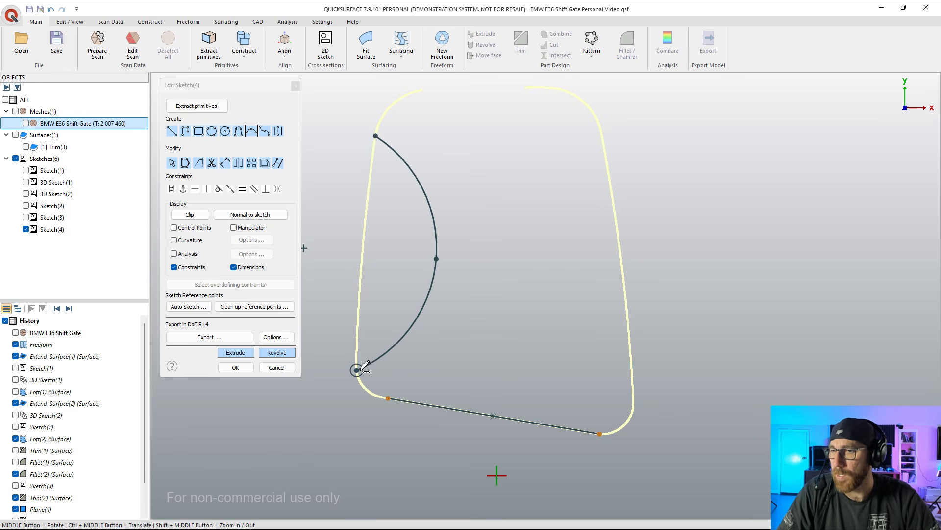
pyautogui.click(357, 369)
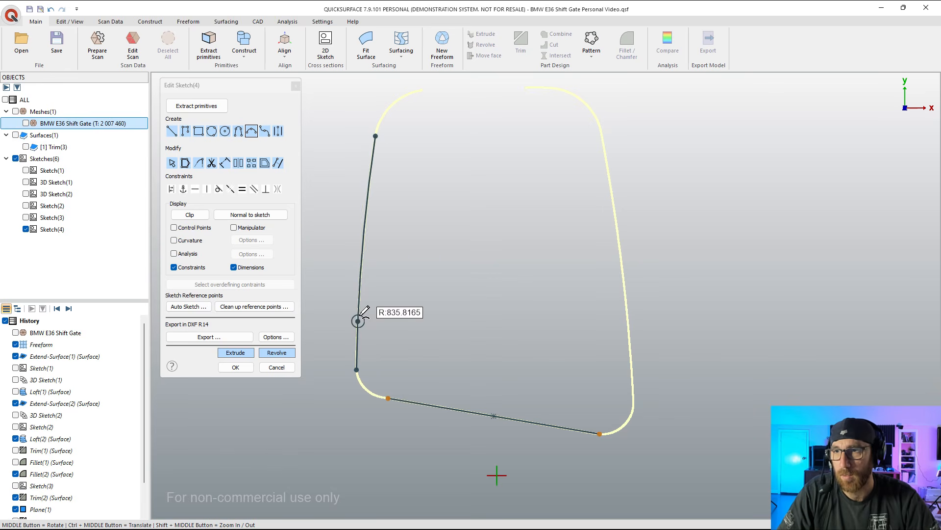
pyautogui.click(363, 240)
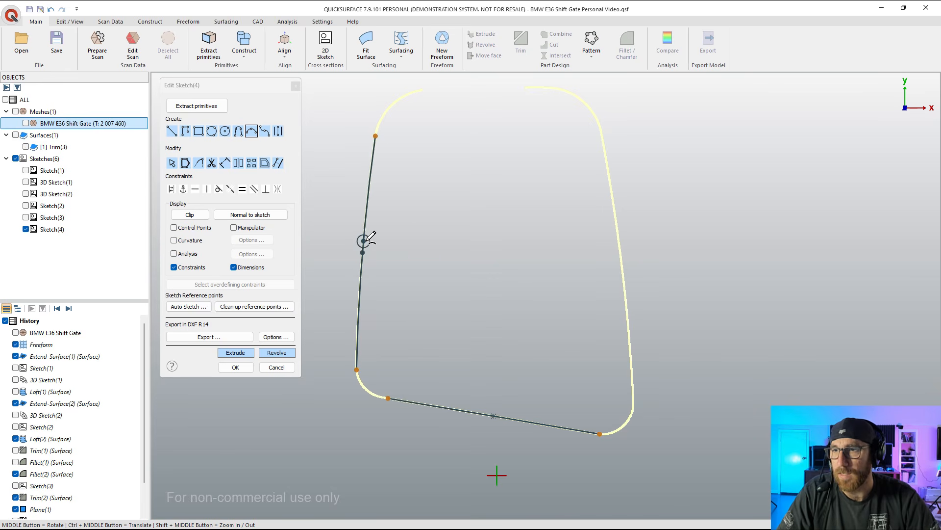
# Step: Draw a three-point arc along the opening's right side, from the upper corner round to the lower one
pyautogui.click(600, 128)
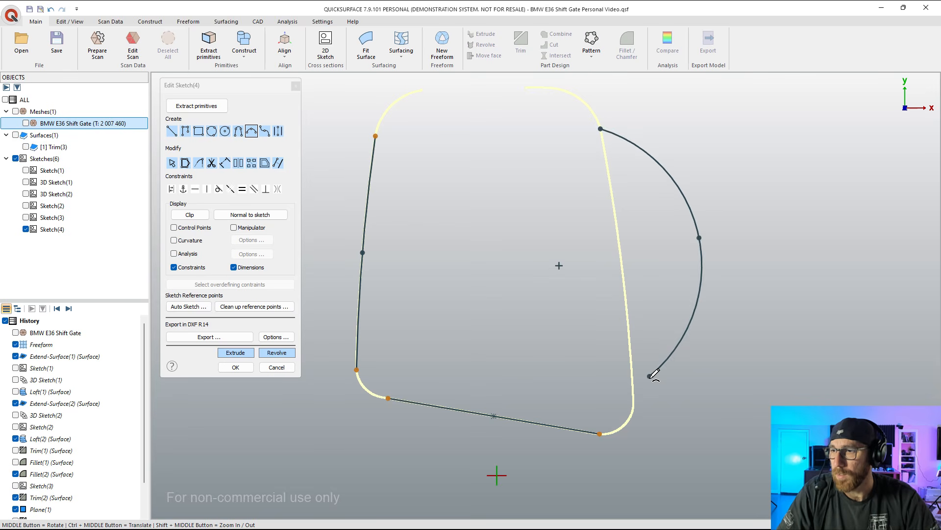
pyautogui.click(634, 402)
pyautogui.click(622, 255)
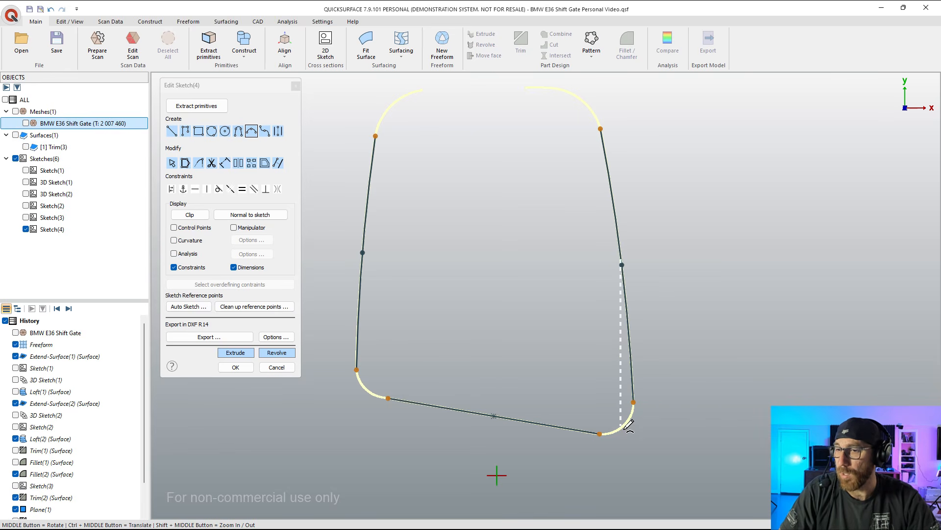
# Step: Draw a three-point arc around the lower-right corner, joining the right side arc to the bottom line
pyautogui.scroll(2, 627, 427)
pyautogui.scroll(3, 628, 427)
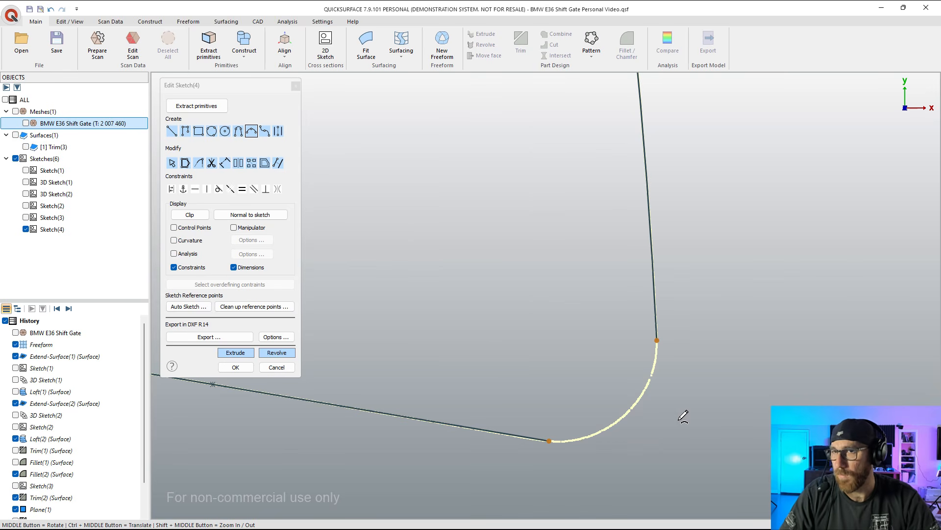
pyautogui.click(657, 339)
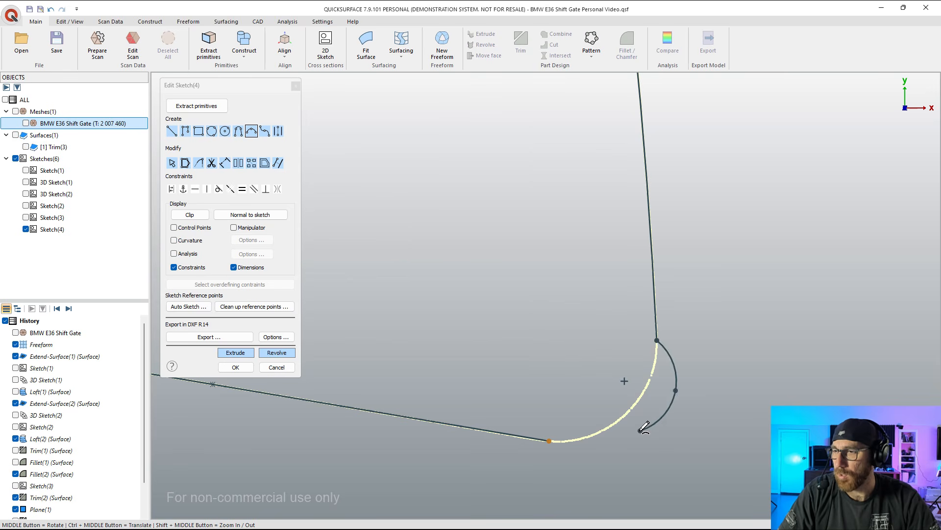
pyautogui.click(549, 440)
pyautogui.click(624, 410)
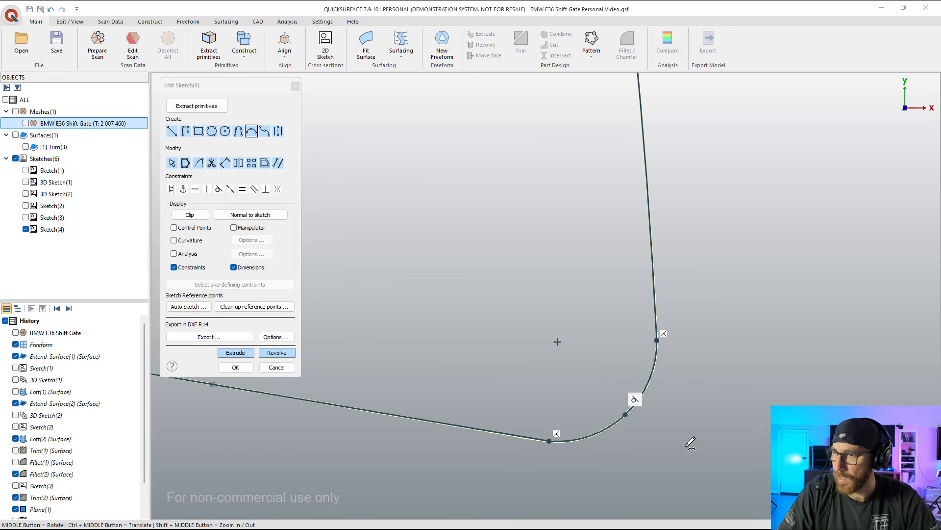
# Step: Round the lower-left corner with an Auto Fillet between the left side arc and the bottom line
pyautogui.scroll(-3, 700, 453)
pyautogui.scroll(-2, 704, 450)
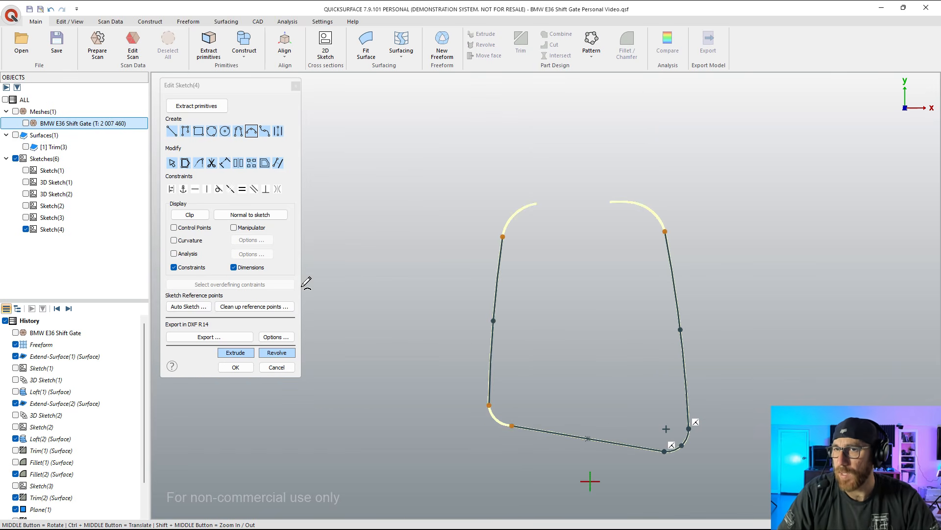
pyautogui.click(200, 163)
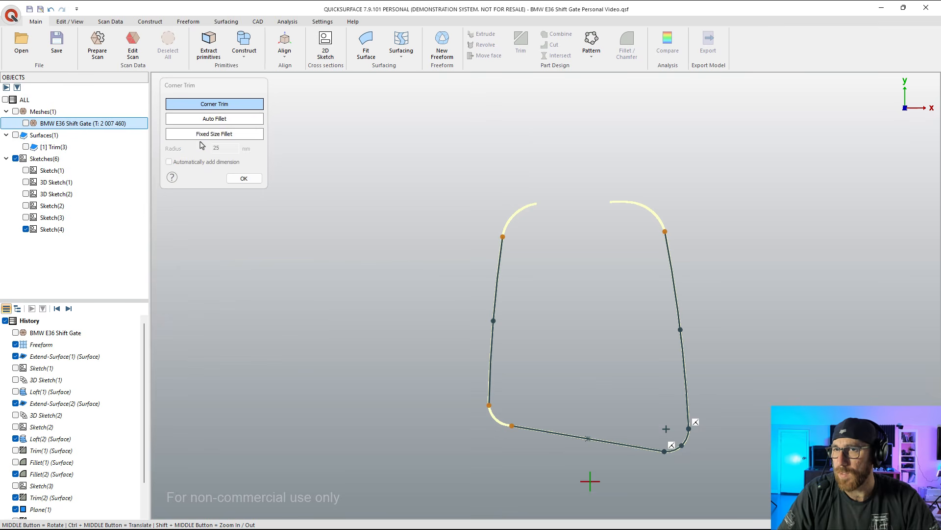
pyautogui.click(225, 119)
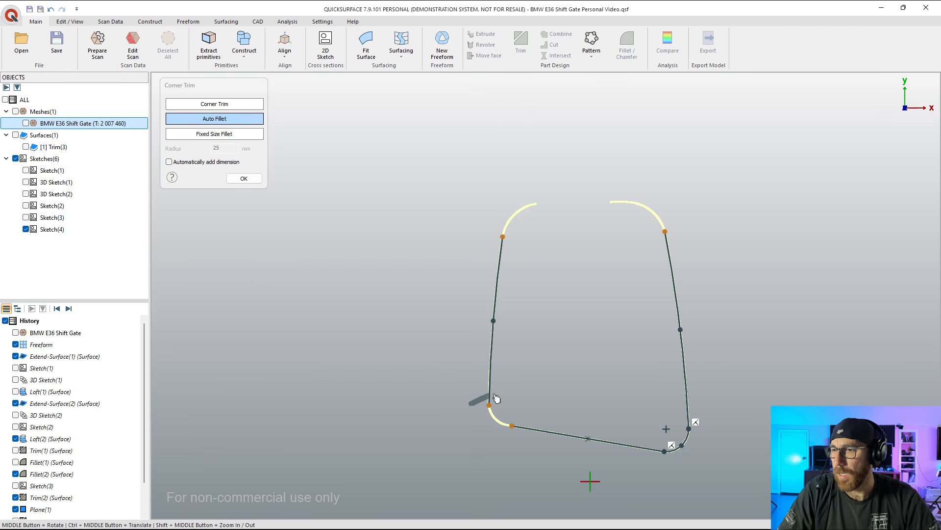
pyautogui.moveTo(496, 398); pyautogui.dragTo(472, 434)
pyautogui.scroll(5, 500, 433)
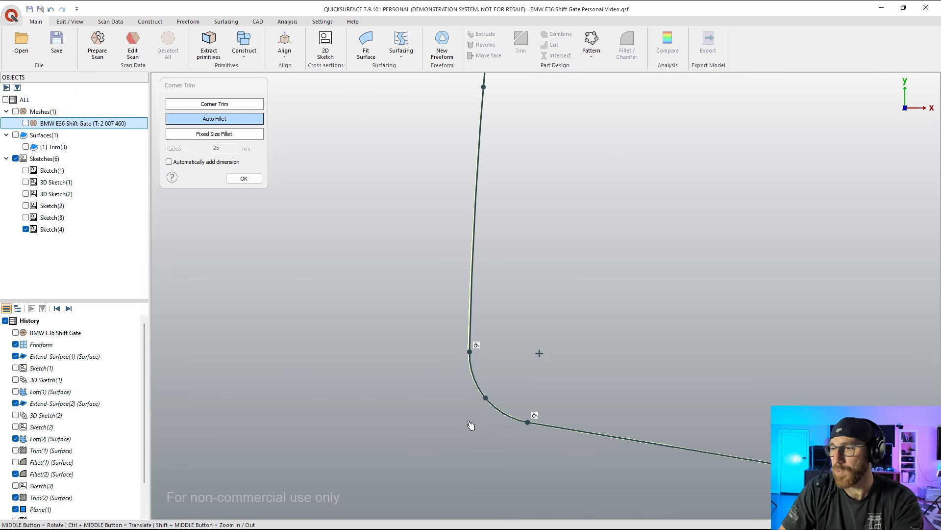
pyautogui.scroll(-5, 470, 423)
pyautogui.scroll(3, 725, 453)
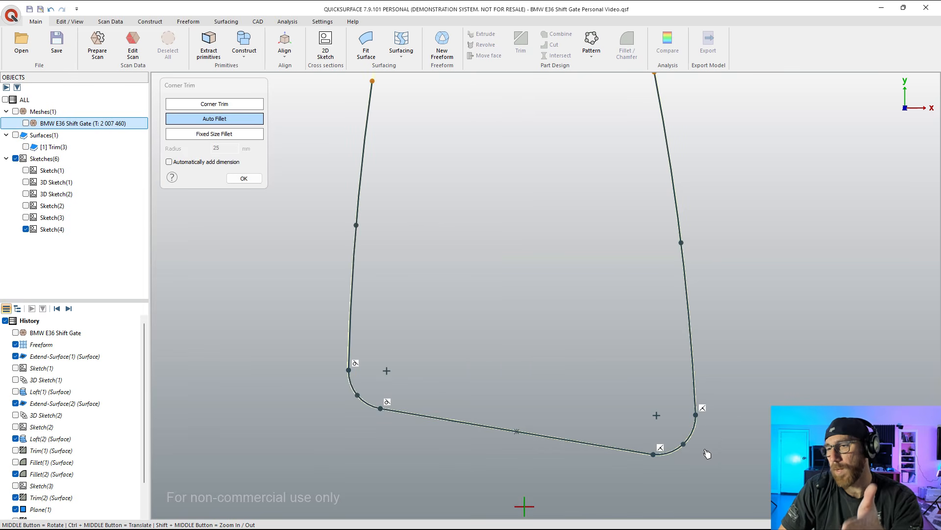
pyautogui.scroll(2, 708, 454)
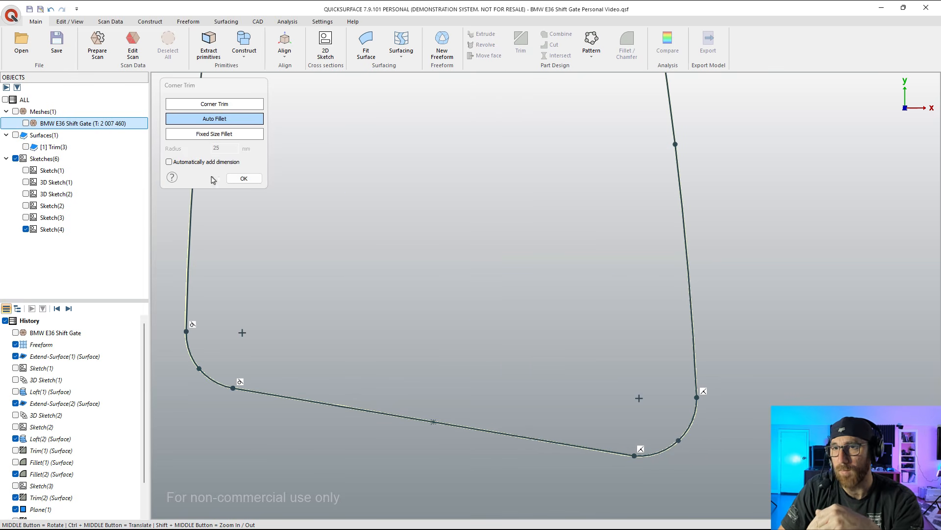
pyautogui.click(257, 181)
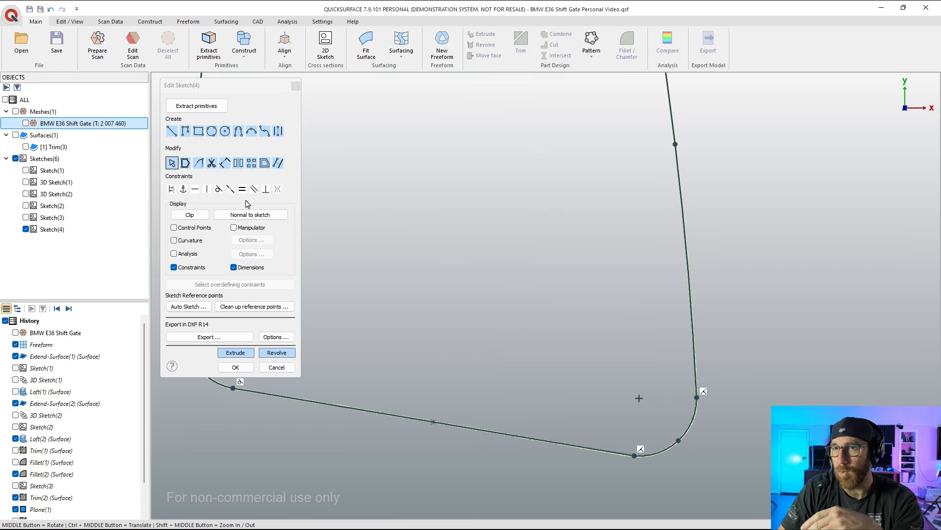
# Step: Replace the hand-drawn arc at the lower-right corner with an Auto Fillet between the right side arc and the bottom line
pyautogui.click(691, 435)
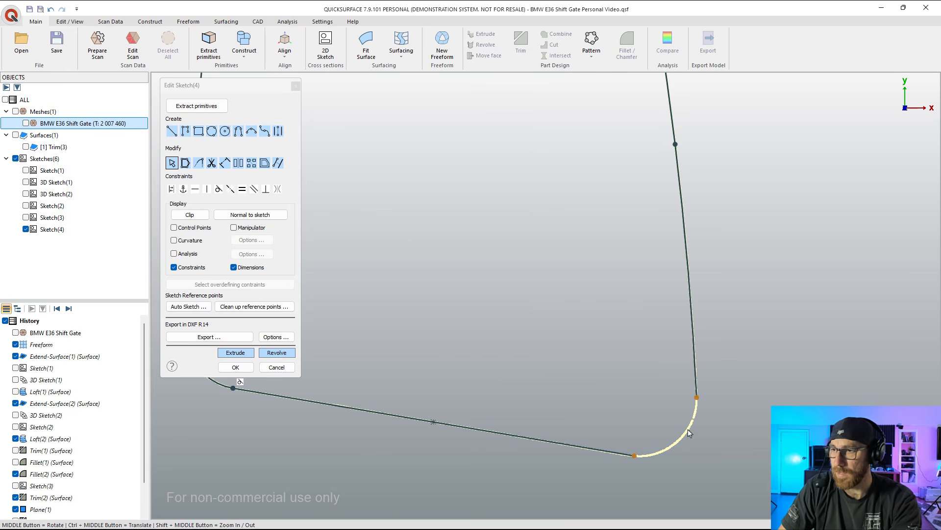
pyautogui.click(199, 164)
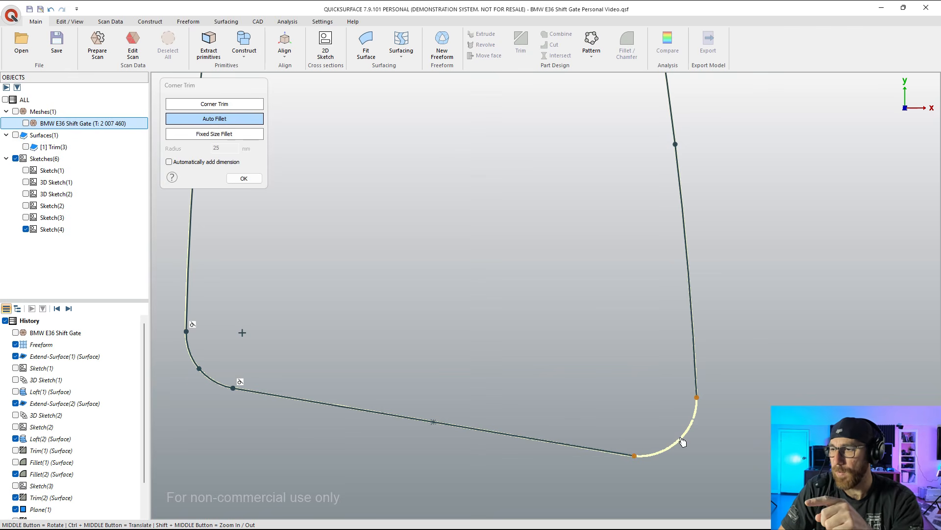
pyautogui.moveTo(624, 436)
pyautogui.mouseDown()
pyautogui.moveTo(692, 369)
pyautogui.moveTo(709, 468)
pyautogui.moveTo(622, 463)
pyautogui.mouseUp()
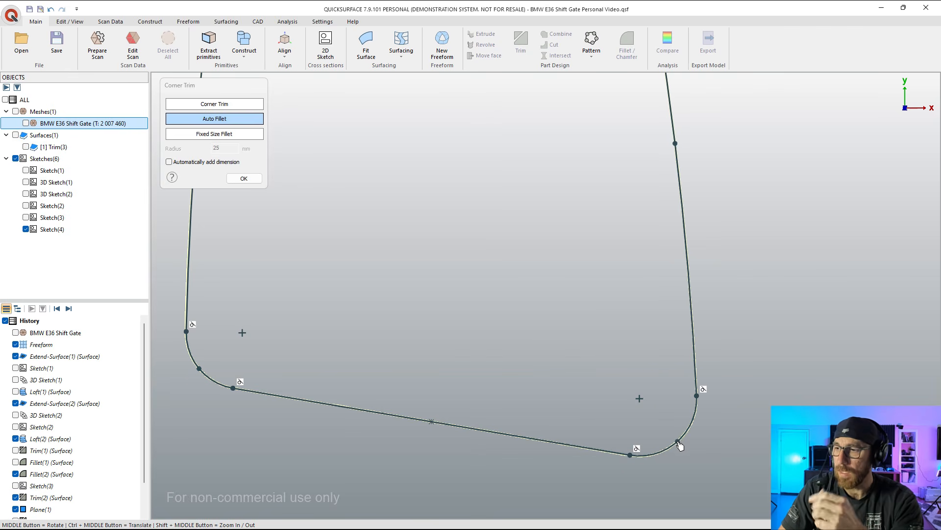
pyautogui.scroll(-4, 667, 460)
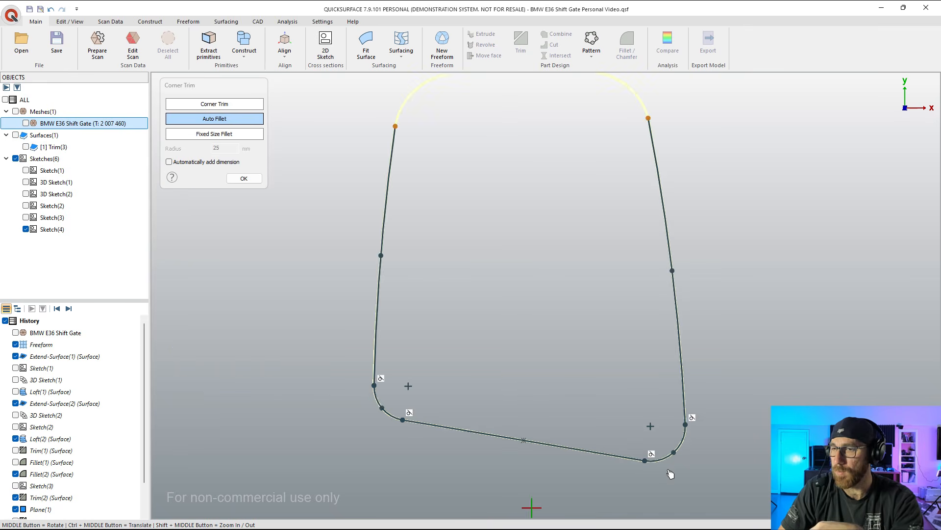
# Step: Draw a line about 52 mm long along the opening's top edge, between the upper-right and upper-left corner curves
pyautogui.click(228, 180)
pyautogui.scroll(4, 536, 239)
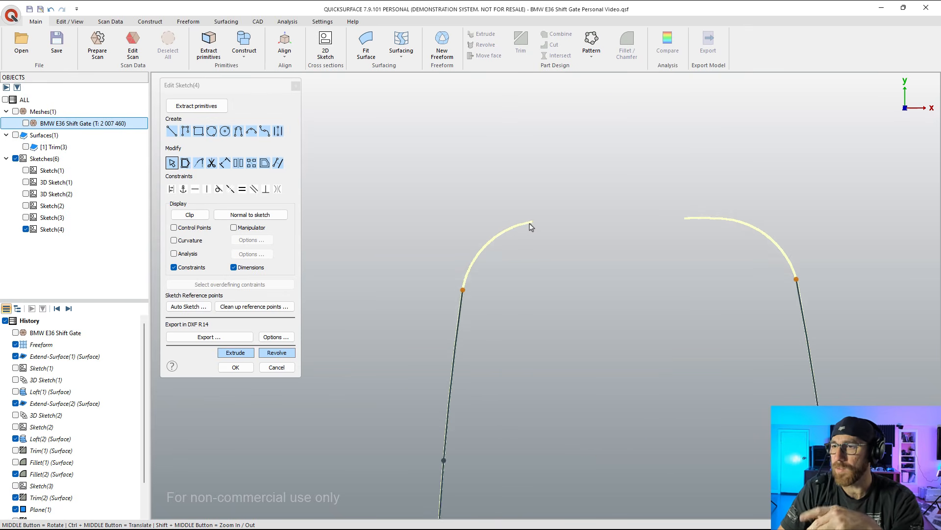
pyautogui.scroll(2, 531, 226)
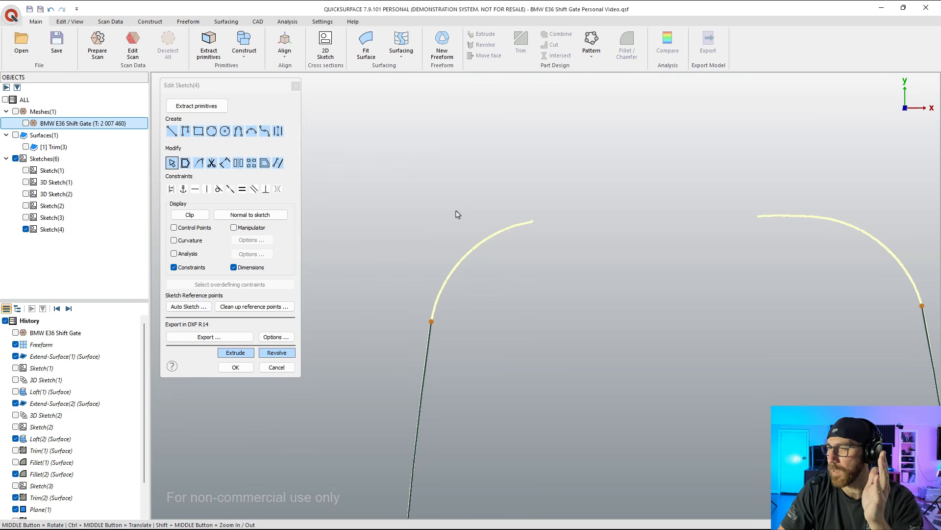
pyautogui.scroll(-1, 457, 214)
pyautogui.scroll(-1, 645, 245)
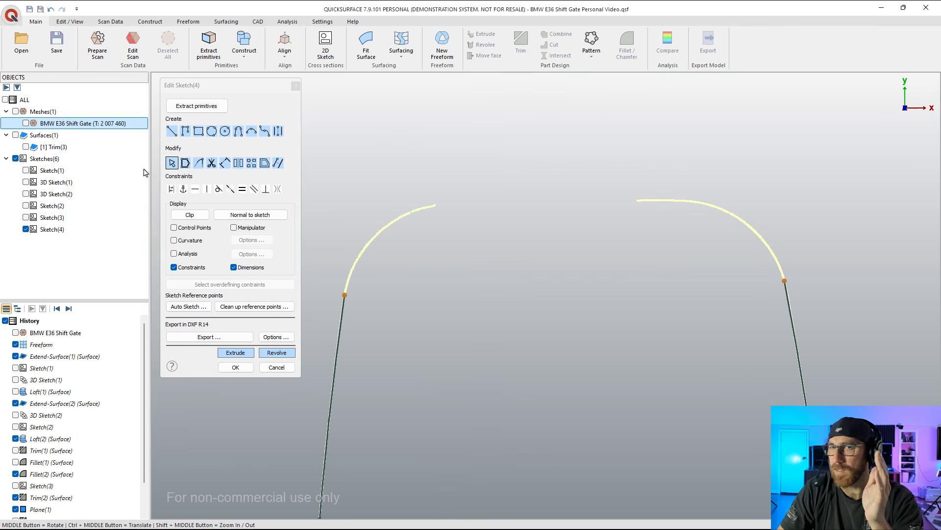
pyautogui.click(25, 123)
pyautogui.click(25, 123)
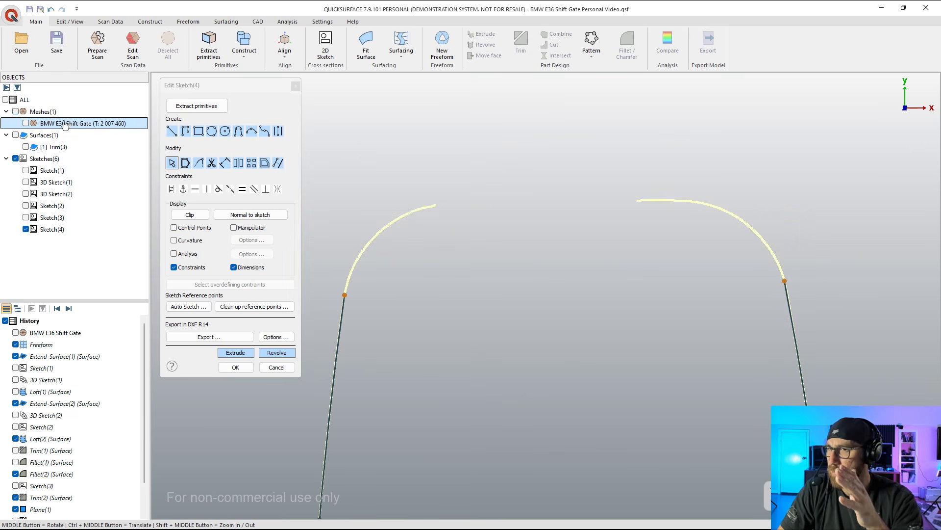
pyautogui.click(173, 129)
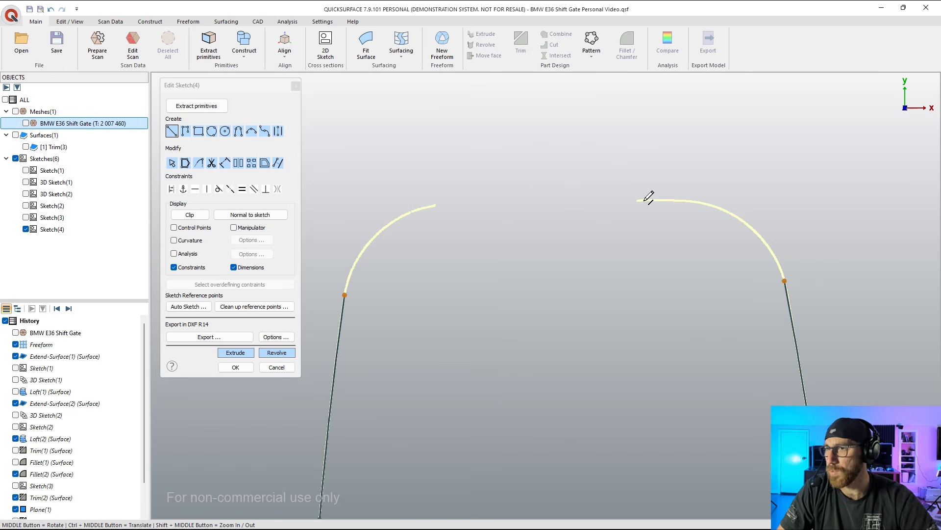
pyautogui.click(675, 200)
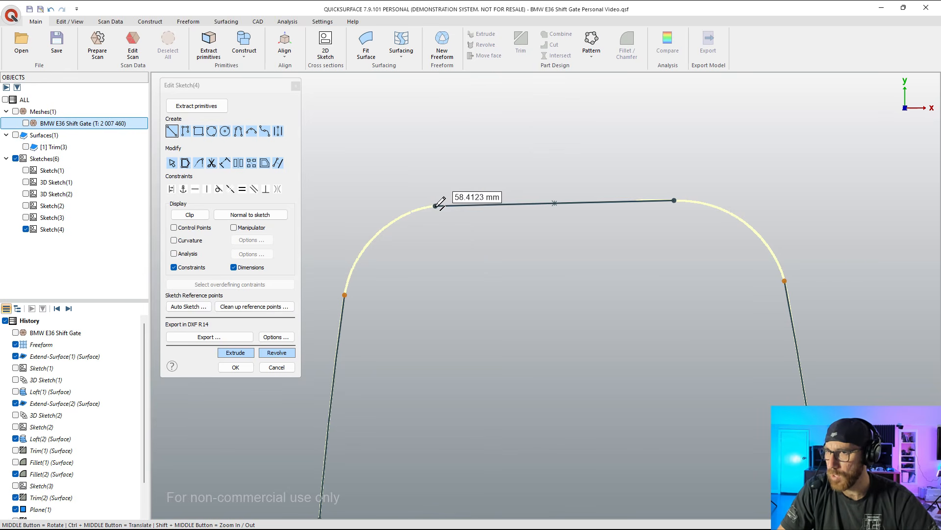
pyautogui.click(439, 206)
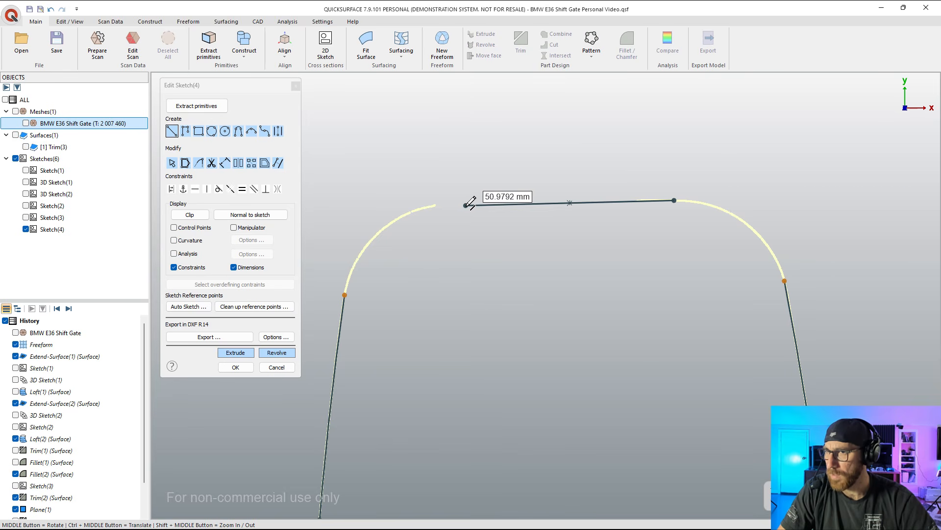
pyautogui.scroll(4, 470, 202)
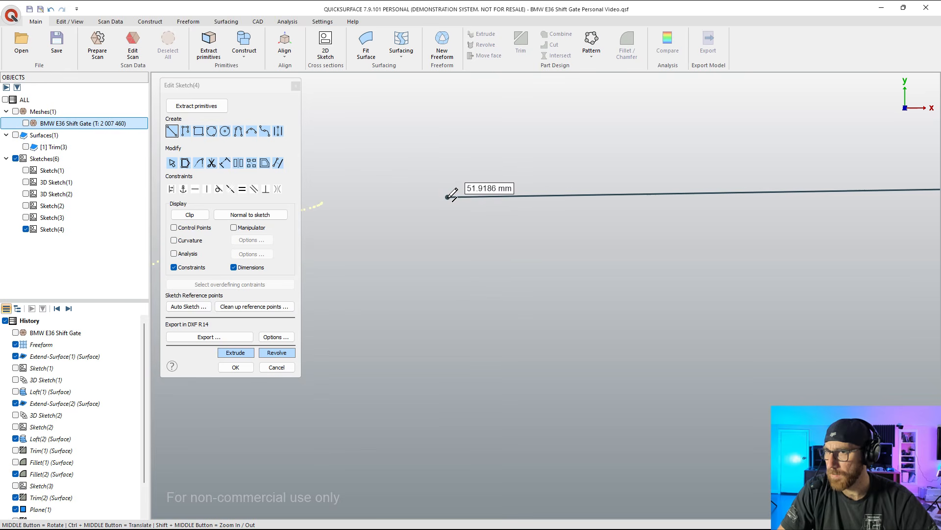
pyautogui.click(447, 196)
pyautogui.scroll(-4, 443, 205)
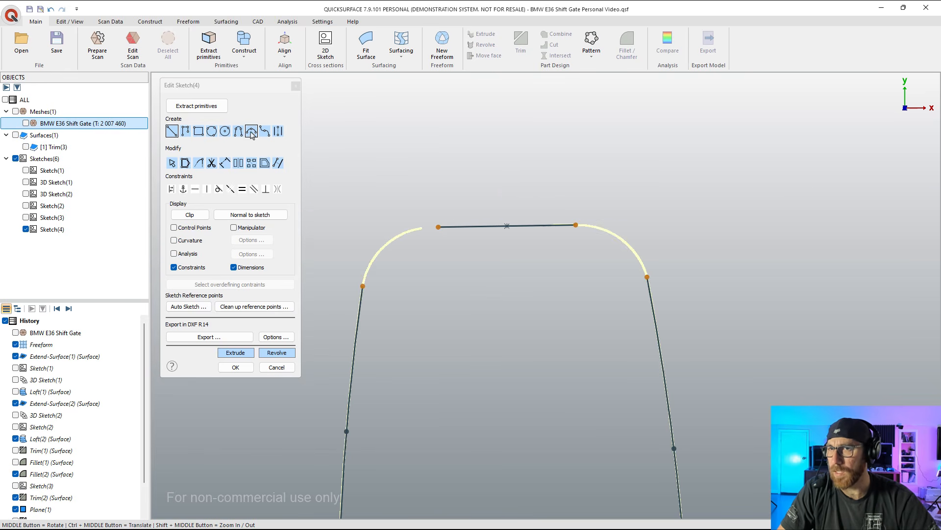
# Step: Round both upper corners of the outline with Auto Fillets between the top line and the side arcs
pyautogui.click(199, 163)
pyautogui.moveTo(566, 242)
pyautogui.mouseDown()
pyautogui.moveTo(685, 244)
pyautogui.moveTo(588, 305)
pyautogui.moveTo(566, 245)
pyautogui.mouseUp()
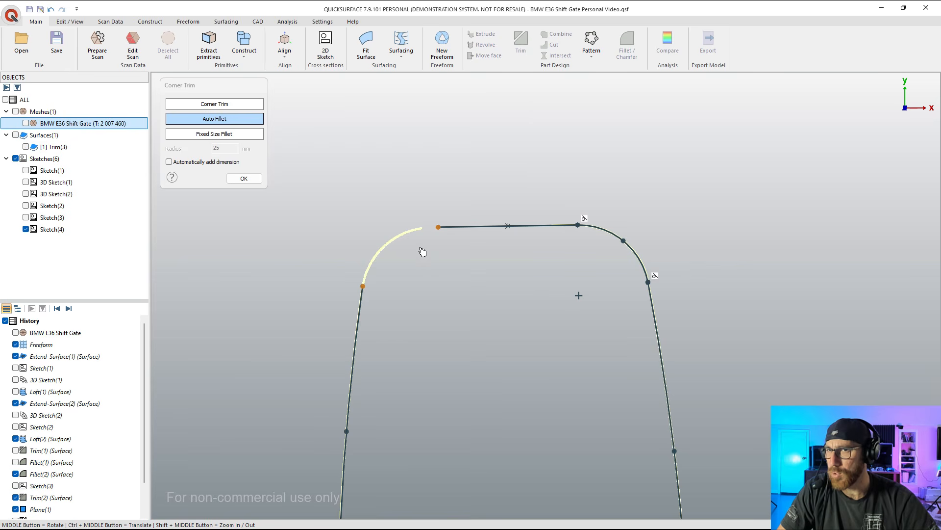
pyautogui.moveTo(361, 231)
pyautogui.mouseDown()
pyautogui.moveTo(473, 229)
pyautogui.moveTo(336, 327)
pyautogui.moveTo(311, 294)
pyautogui.mouseUp()
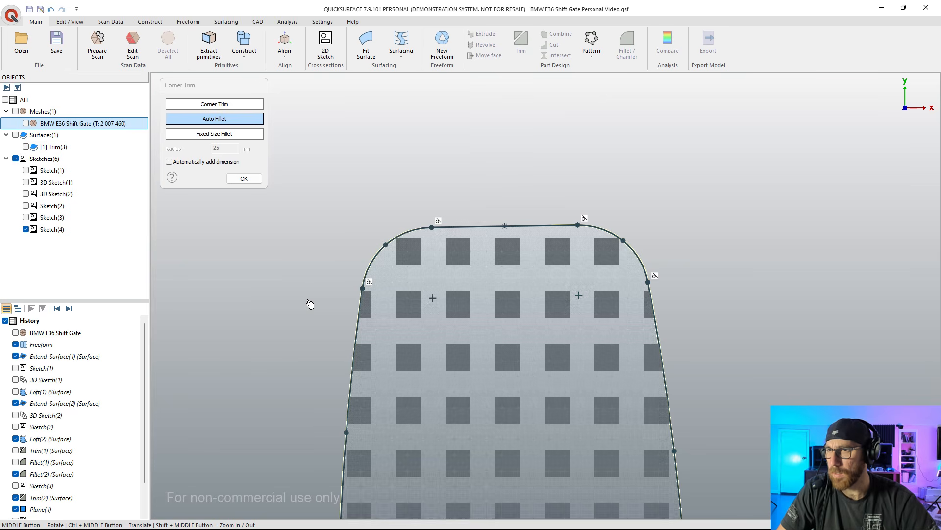
pyautogui.click(240, 179)
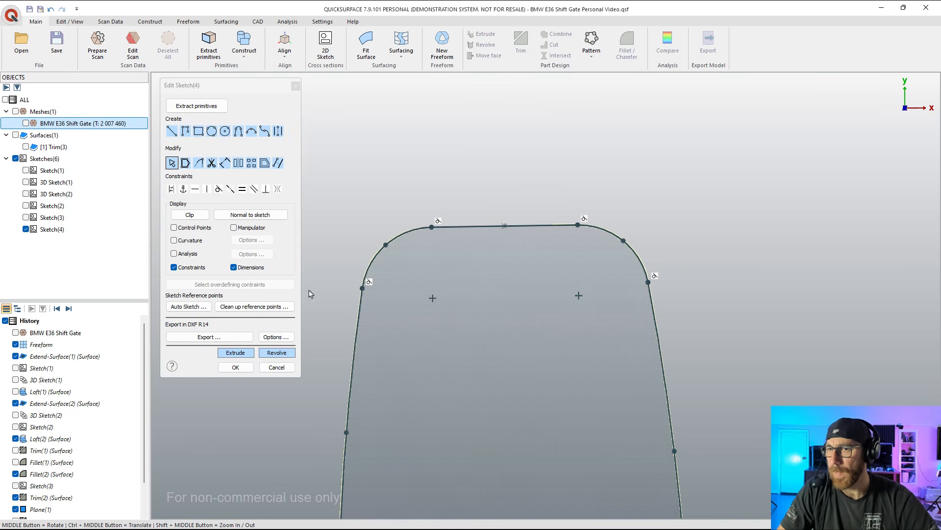
pyautogui.scroll(-3, 552, 181)
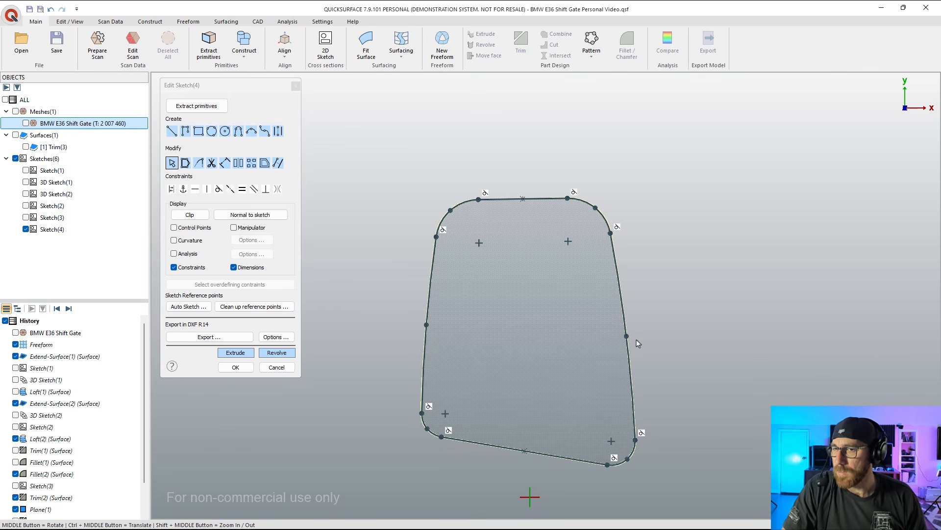
pyautogui.scroll(2, 638, 343)
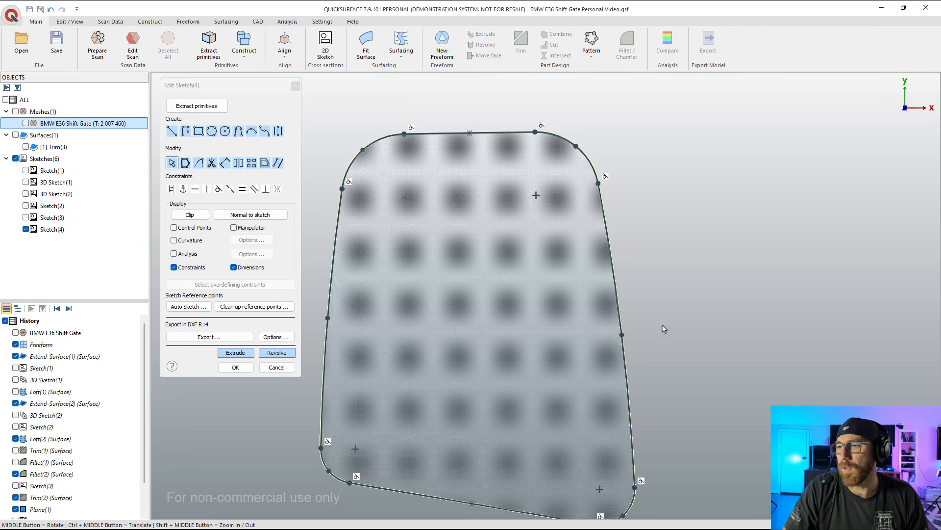
pyautogui.scroll(-2, 665, 329)
pyautogui.click(196, 106)
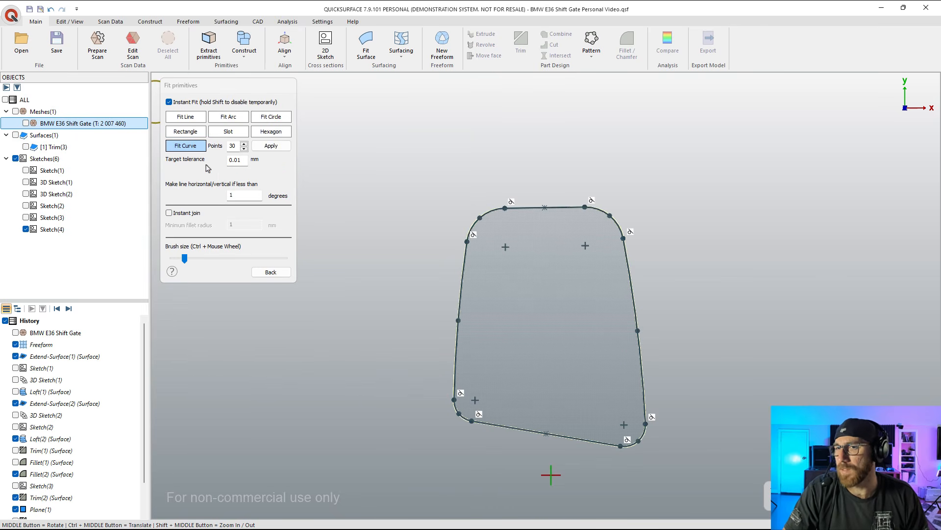
pyautogui.click(271, 272)
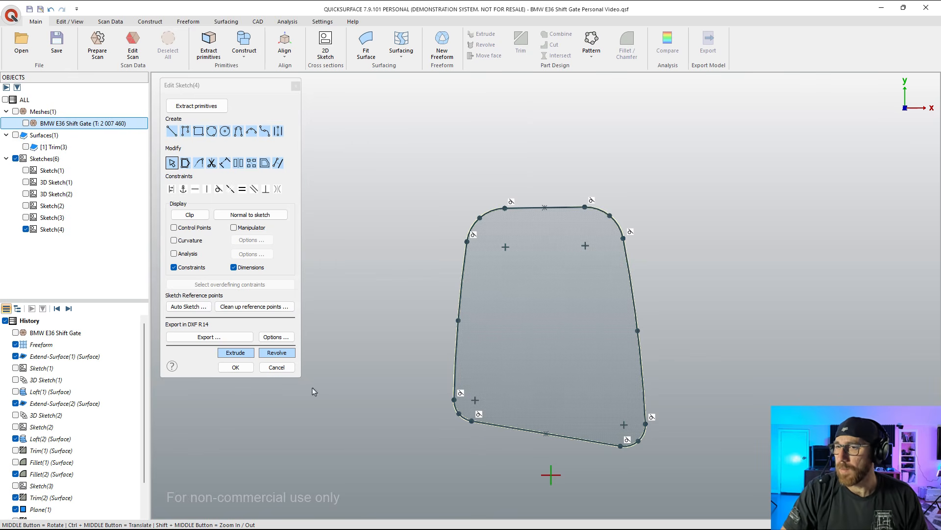
# Step: Start a two-sided extrusion of the closed outline and show the Trim(3) surface and the shift gate mesh alongside it
pyautogui.click(236, 352)
pyautogui.moveTo(394, 383); pyautogui.dragTo(479, 265, button='middle')
pyautogui.moveTo(528, 357); pyautogui.dragTo(602, 326, button='middle')
pyautogui.moveTo(397, 226); pyautogui.dragTo(417, 255, button='middle')
pyautogui.click(54, 147)
pyautogui.click(26, 146)
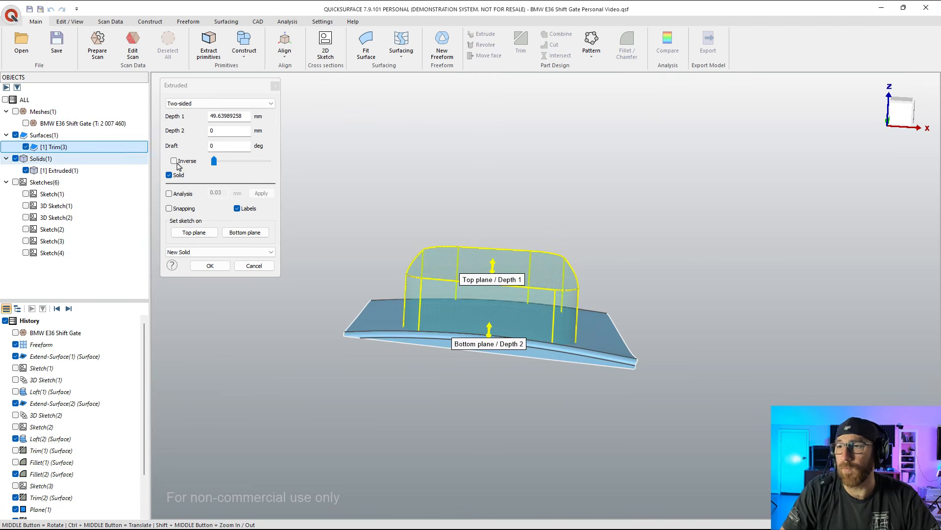
pyautogui.moveTo(409, 329); pyautogui.dragTo(399, 288, button='middle')
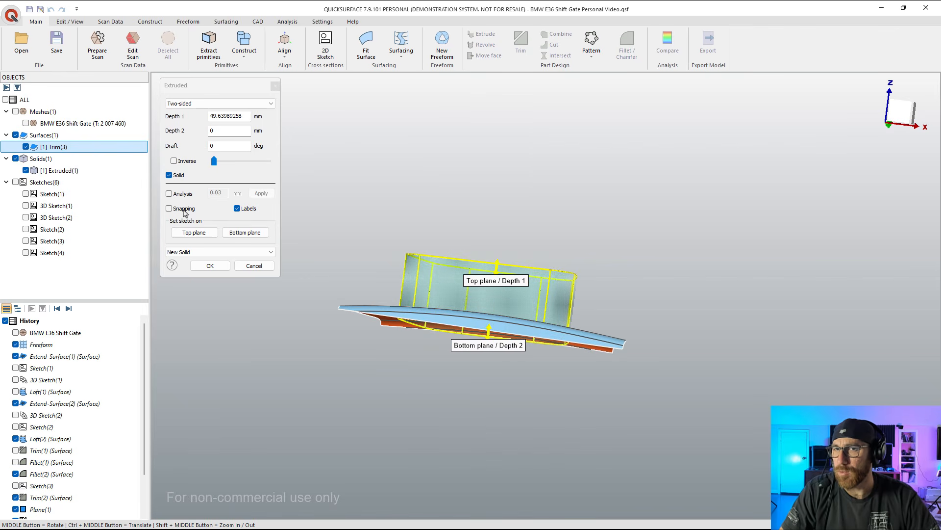
pyautogui.click(26, 123)
pyautogui.moveTo(402, 255); pyautogui.dragTo(514, 338, button='middle')
pyautogui.scroll(2, 514, 338)
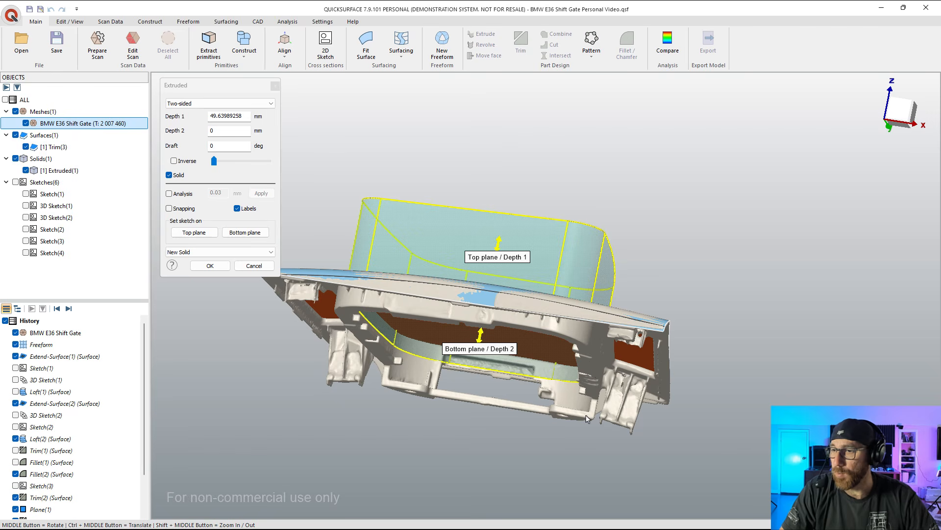
# Step: Extend the extrusion's Depth 2 to about 21.5 mm, towards the rear rim of the scanned inner wall
pyautogui.moveTo(481, 341); pyautogui.dragTo(454, 434)
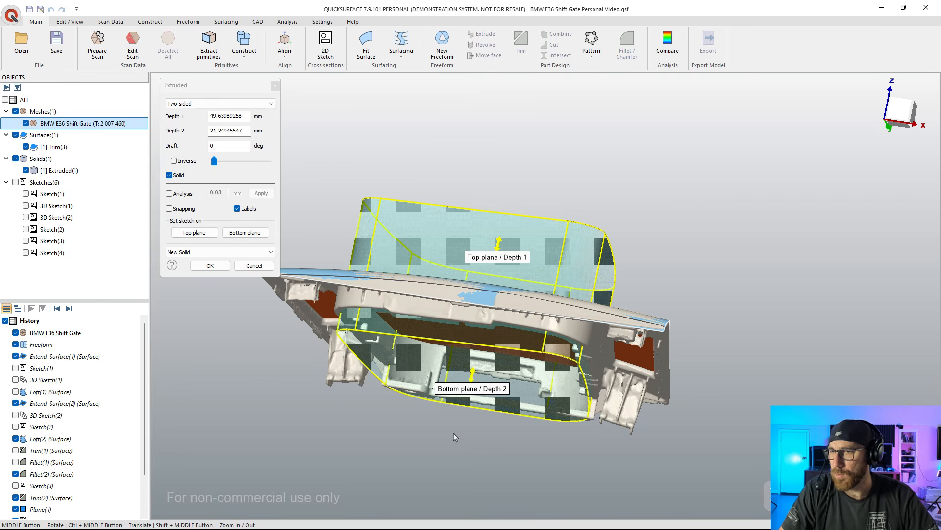
pyautogui.moveTo(454, 434); pyautogui.dragTo(559, 117, button='middle')
pyautogui.scroll(3, 448, 386)
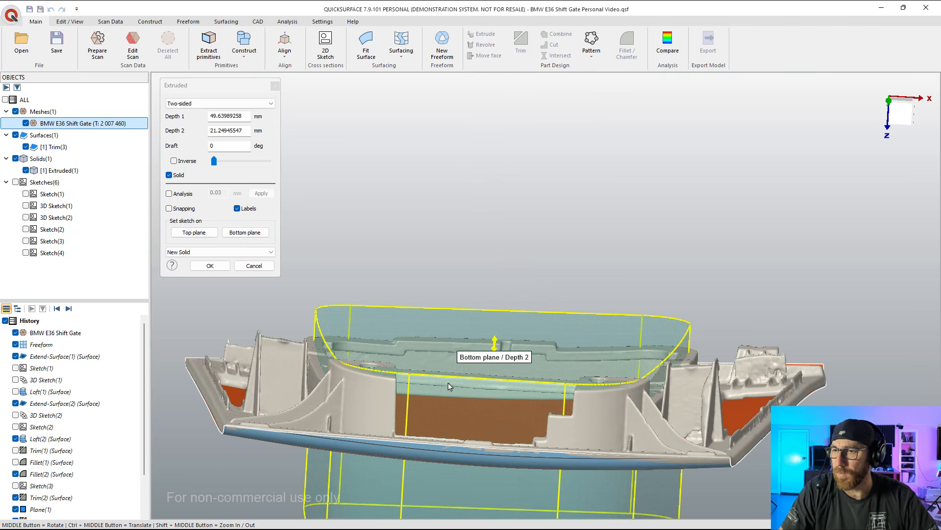
pyautogui.moveTo(495, 342); pyautogui.dragTo(387, 367)
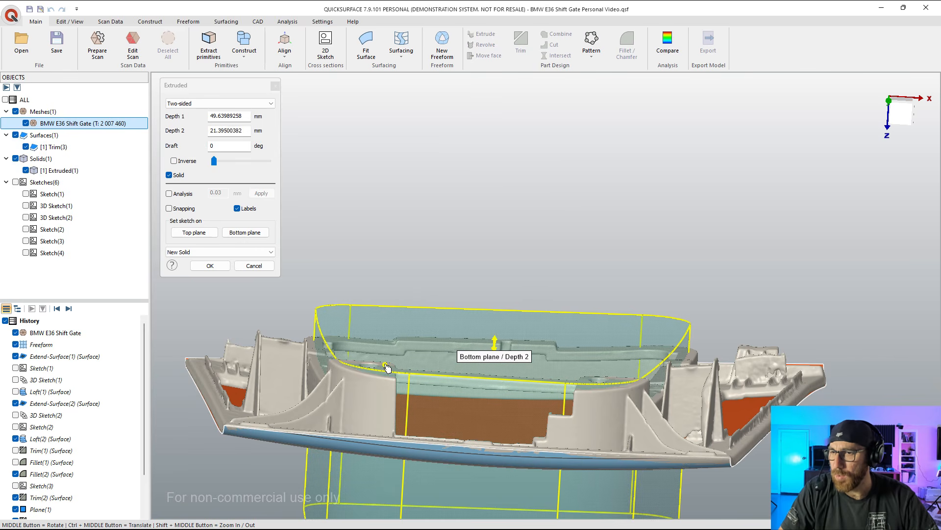
pyautogui.moveTo(387, 368); pyautogui.dragTo(484, 354, button='middle')
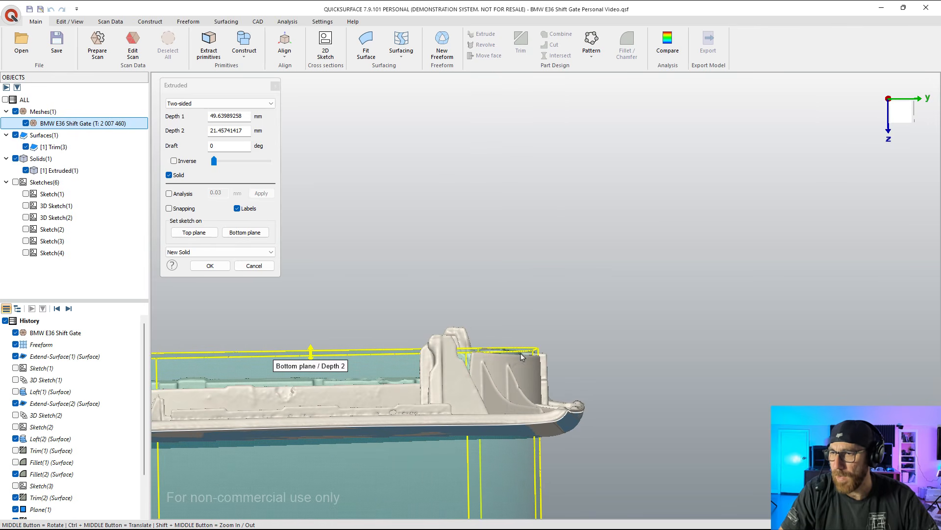
pyautogui.scroll(-3, 505, 352)
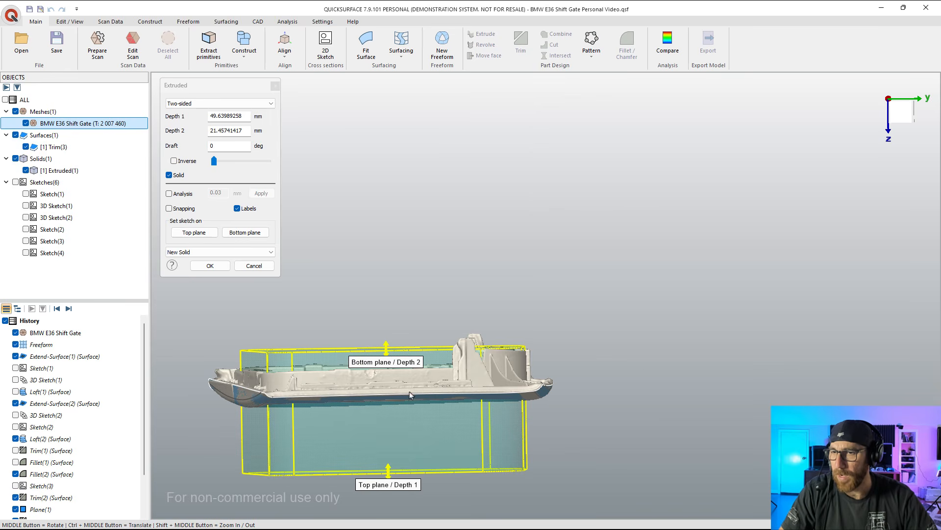
pyautogui.scroll(3, 510, 349)
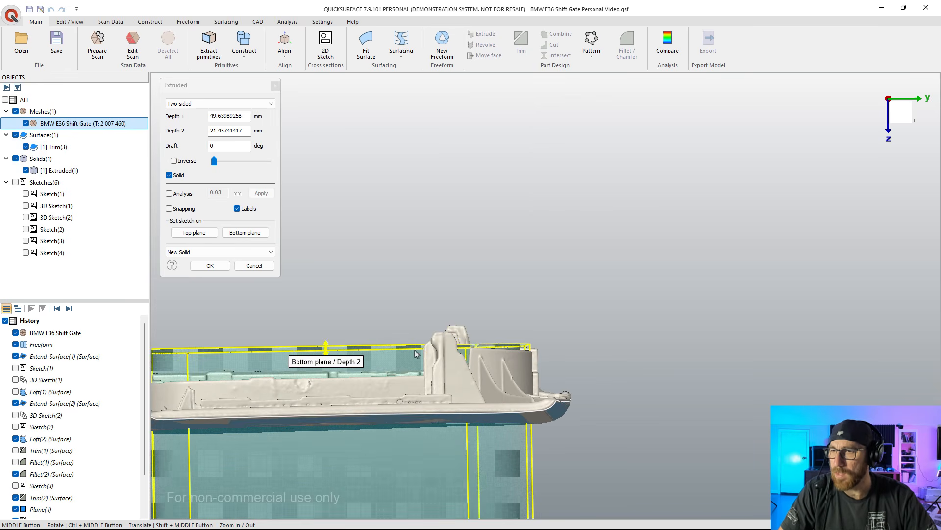
# Step: Set the extrusion's Depth 2 to about 40.2 mm and Depth 1 to about 18.3 mm, and create it as a new solid
pyautogui.moveTo(327, 347); pyautogui.dragTo(327, 294)
pyautogui.scroll(-3, 447, 267)
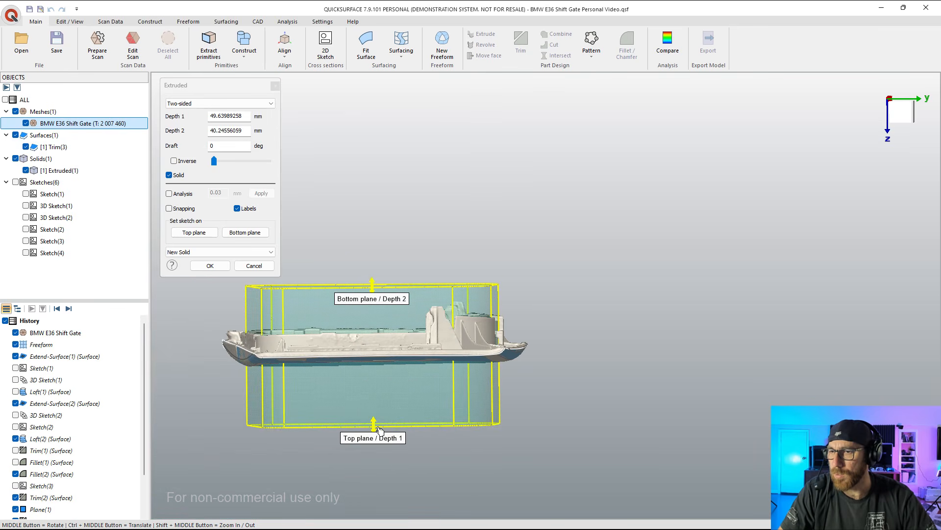
pyautogui.moveTo(374, 425); pyautogui.dragTo(382, 380)
pyautogui.moveTo(382, 381); pyautogui.dragTo(297, 324, button='middle')
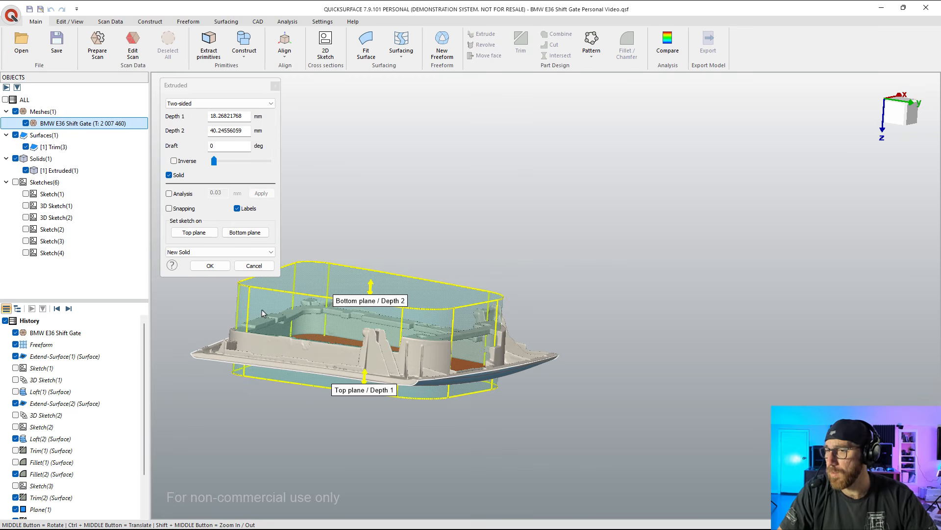
pyautogui.click(170, 175)
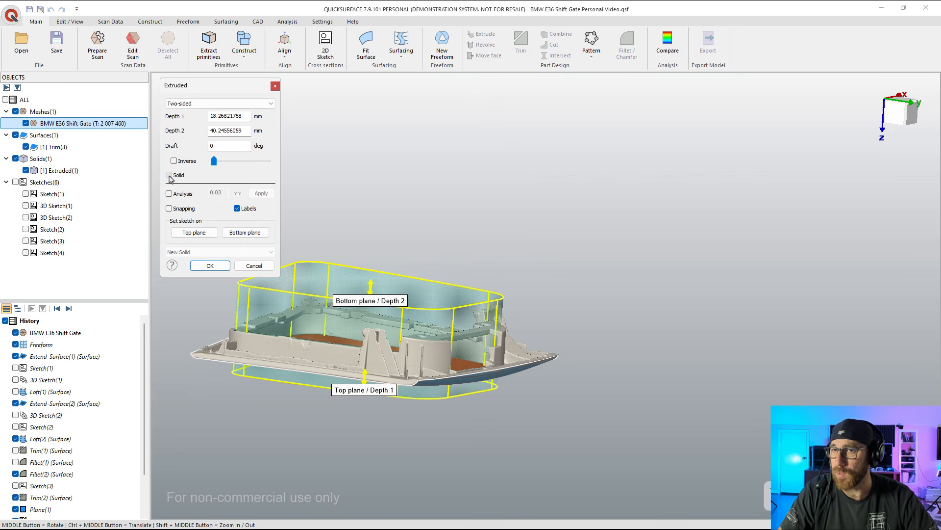
pyautogui.click(169, 175)
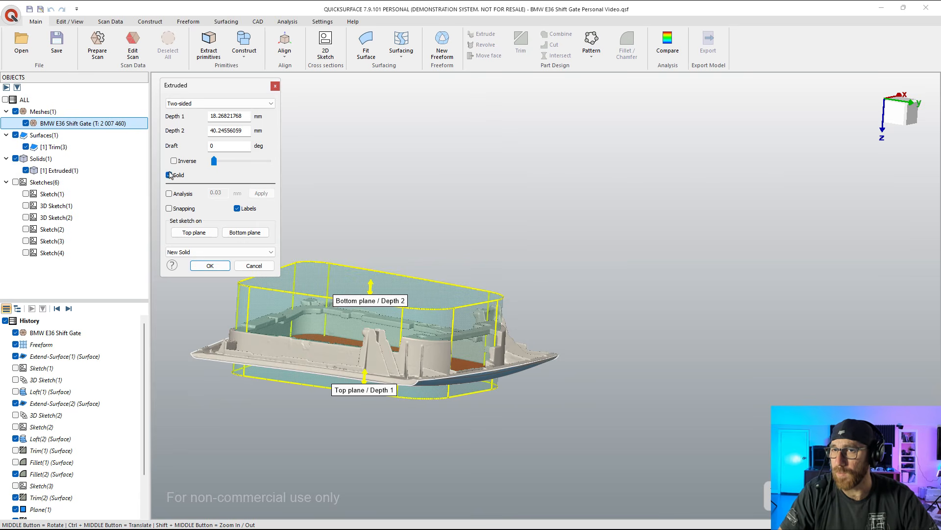
pyautogui.click(212, 266)
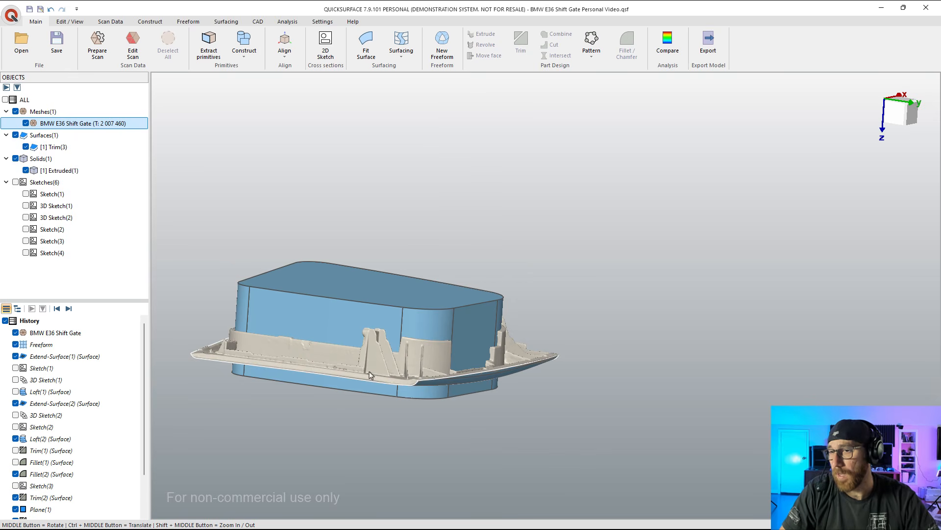
# Step: Inspect the extruded solid against the scan and check the surfacing tools available for its rounded corner face
pyautogui.moveTo(343, 395); pyautogui.dragTo(383, 370, button='middle')
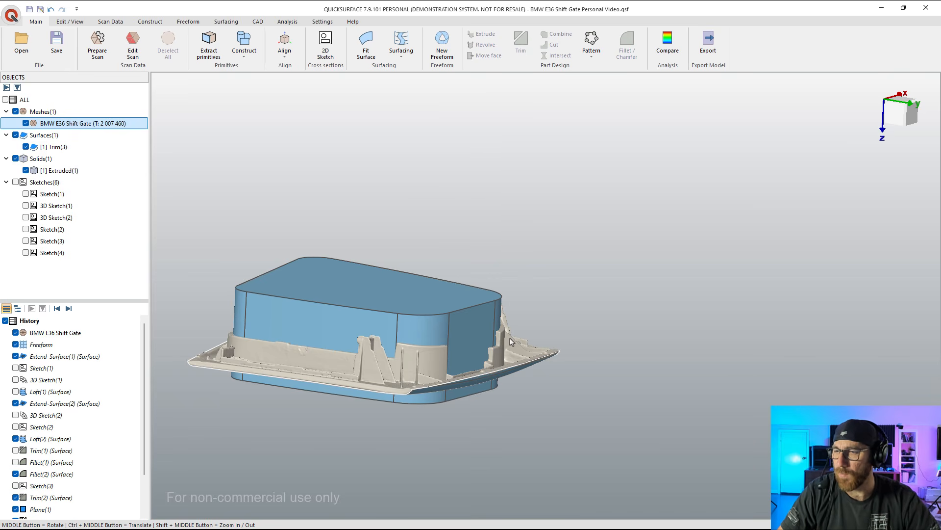
pyautogui.moveTo(443, 384); pyautogui.dragTo(425, 328, button='middle')
pyautogui.scroll(3, 433, 335)
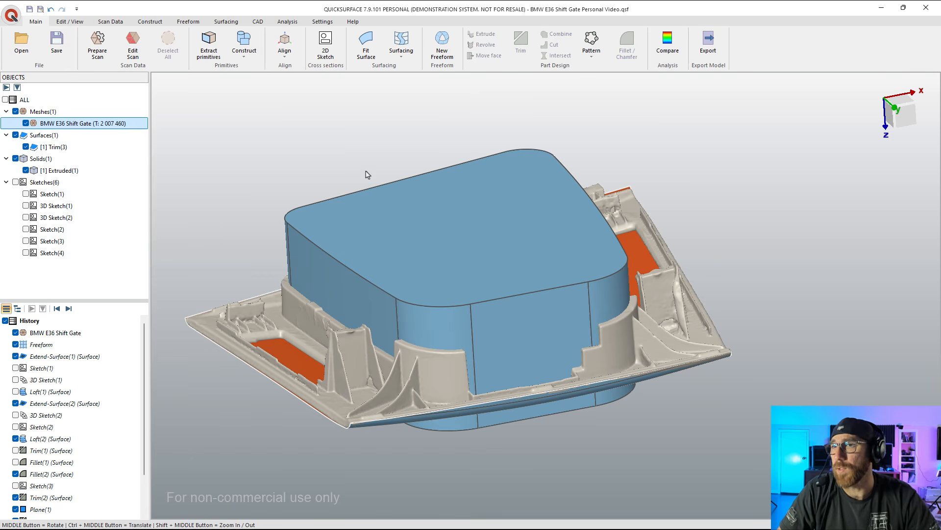
pyautogui.click(226, 21)
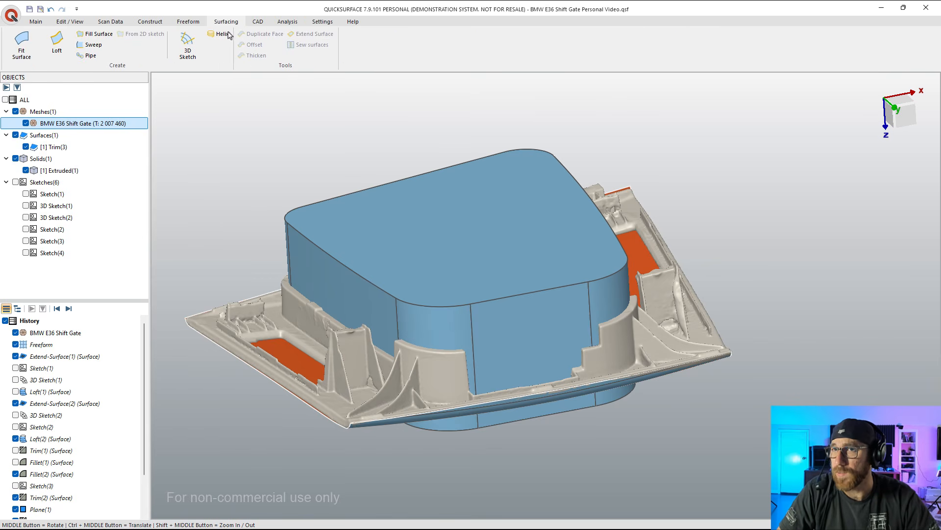
pyautogui.click(448, 337)
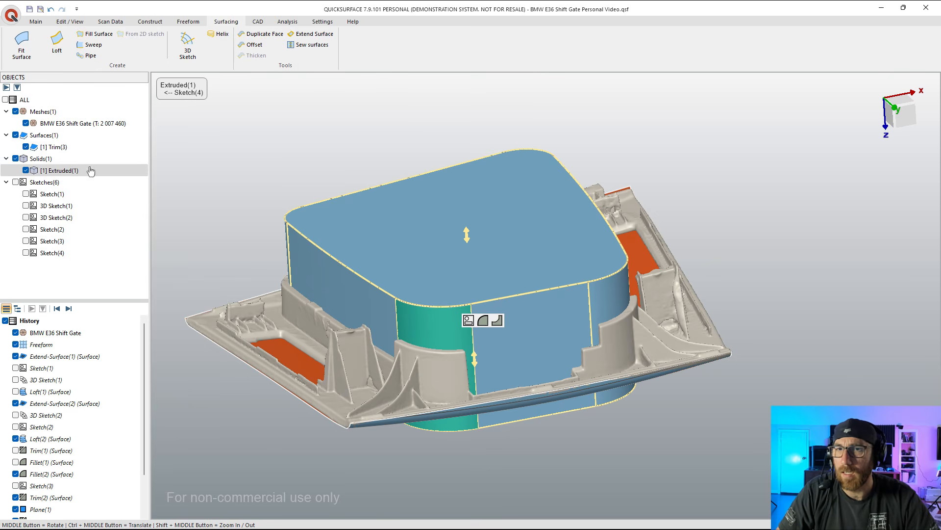
pyautogui.click(38, 172)
pyautogui.press('Escape')
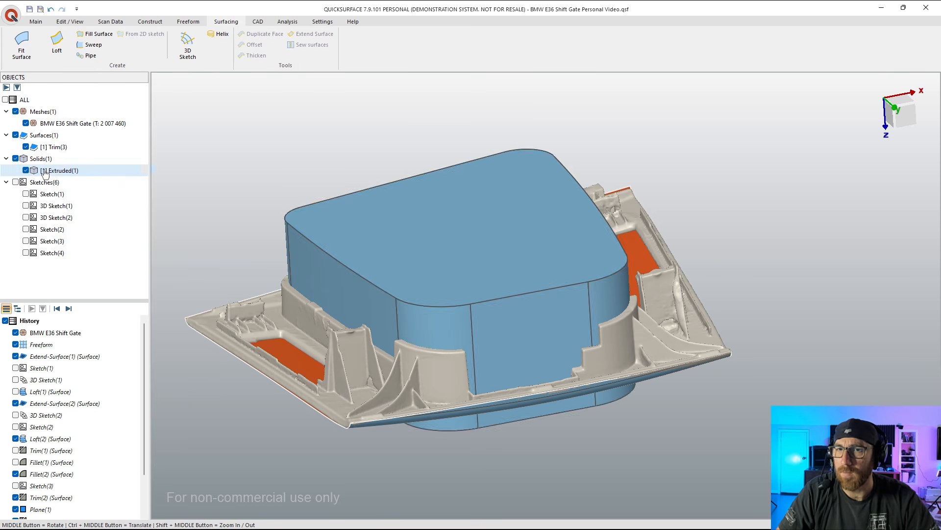
# Step: Offset all faces of the extruded solid outward with Depth 1 at 3.3 mm and turn on deviation analysis
pyautogui.click(42, 172)
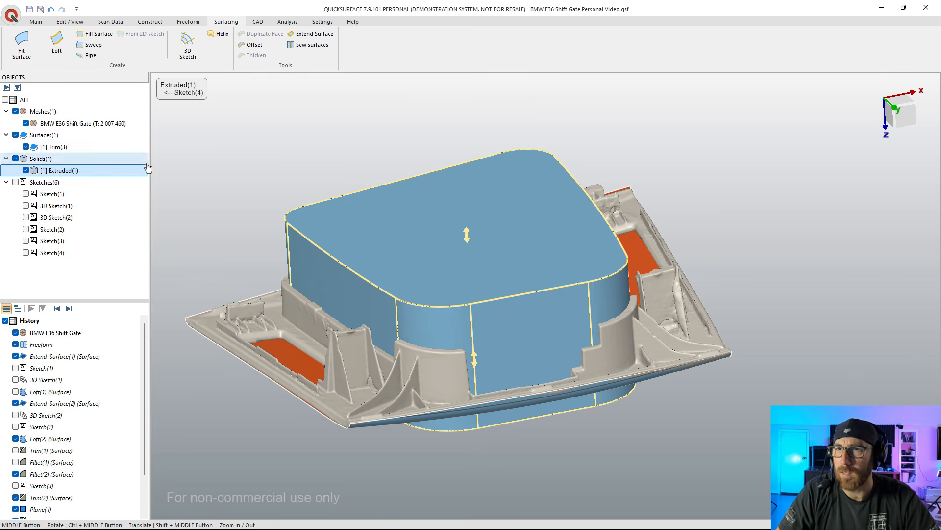
pyautogui.click(257, 45)
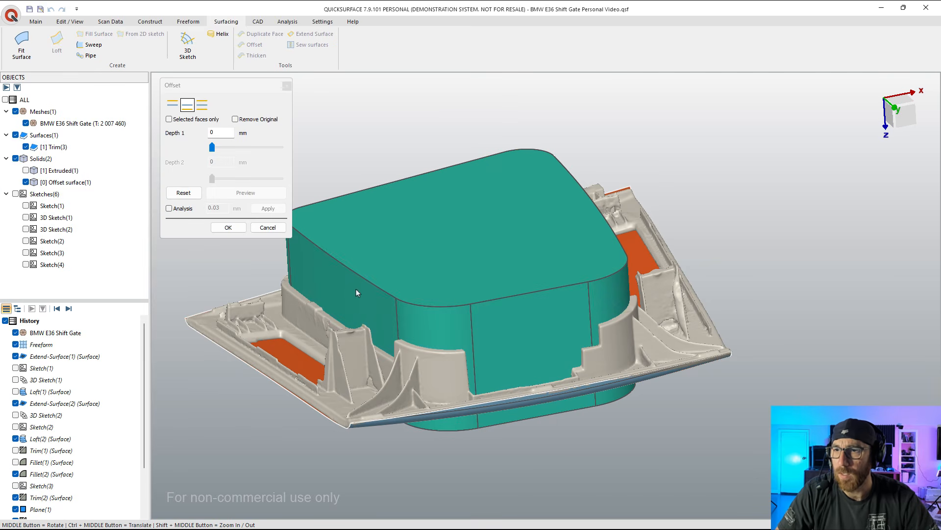
pyautogui.moveTo(212, 147); pyautogui.dragTo(237, 152)
pyautogui.click(173, 104)
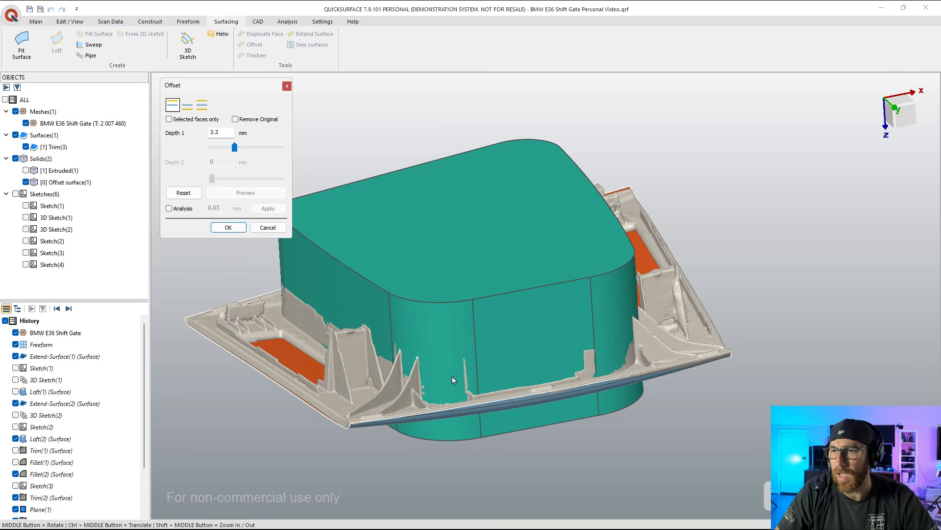
pyautogui.click(169, 209)
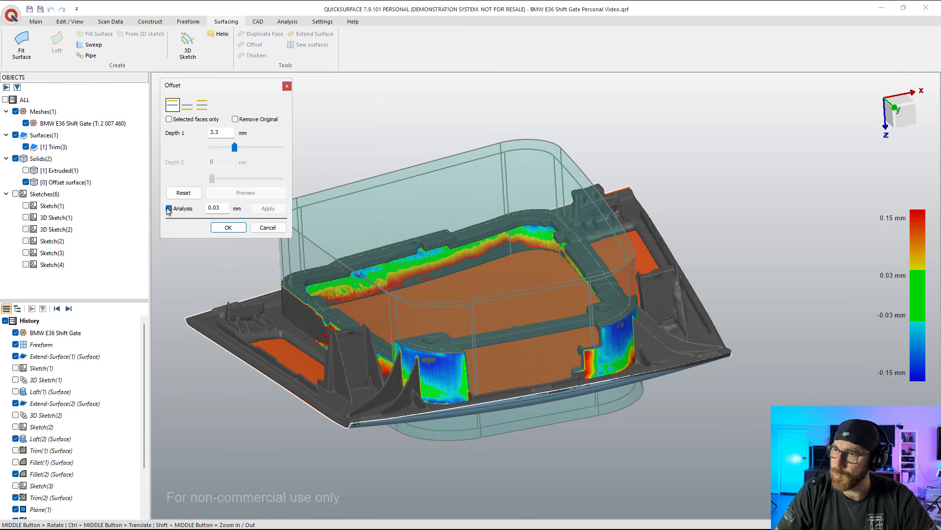
pyautogui.moveTo(236, 148); pyautogui.dragTo(237, 150)
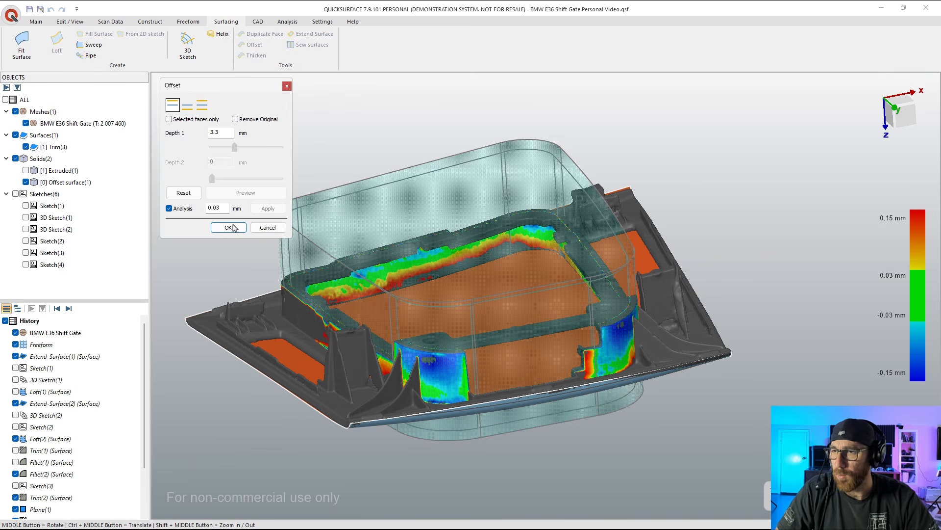
# Step: Compare the 3.3 mm offset's deviation colours with the scanned wall from all sides and create the offset
pyautogui.moveTo(371, 319); pyautogui.dragTo(431, 255, button='middle')
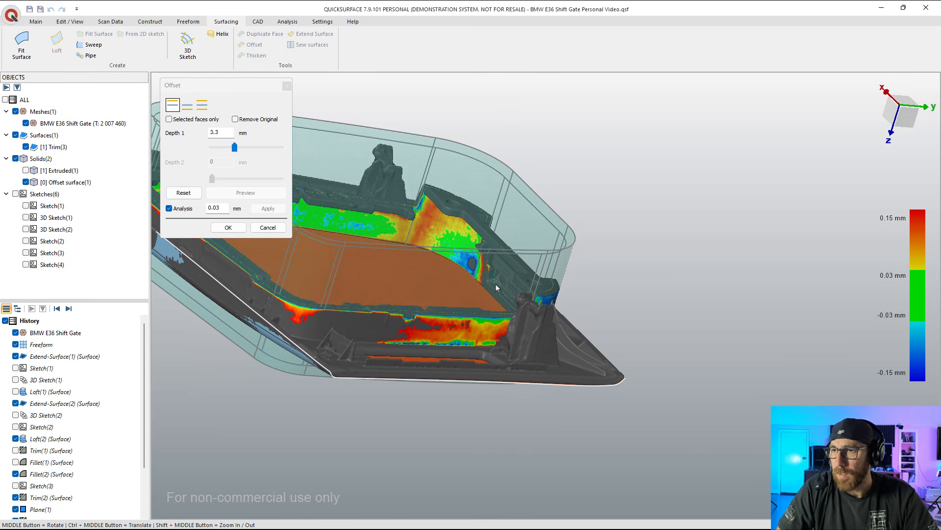
pyautogui.moveTo(495, 286); pyautogui.dragTo(464, 210, button='middle')
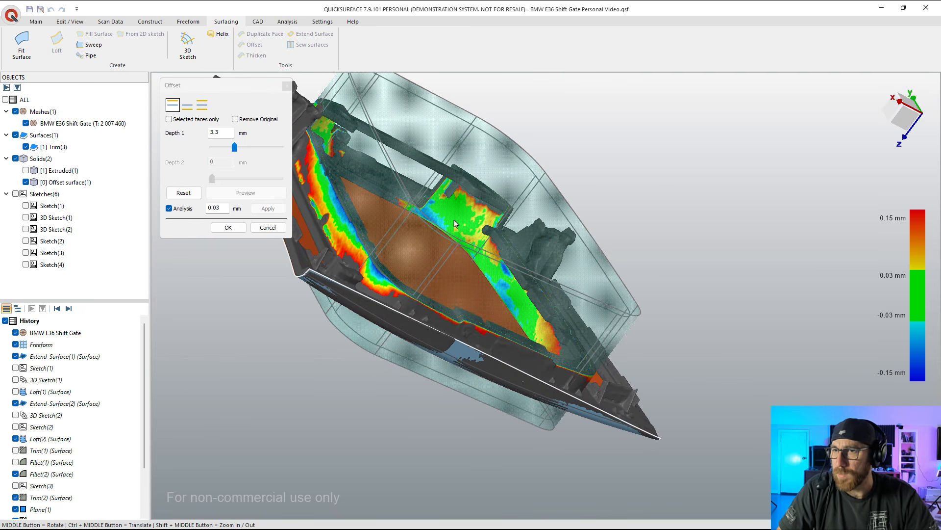
pyautogui.moveTo(418, 256); pyautogui.dragTo(420, 180, button='middle')
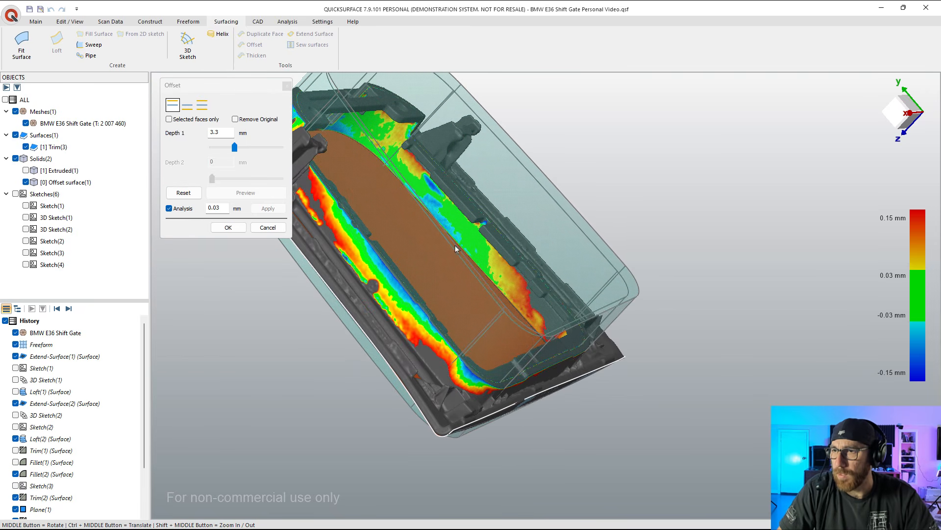
pyautogui.moveTo(455, 248); pyautogui.dragTo(554, 343, button='middle')
pyautogui.moveTo(568, 397); pyautogui.dragTo(553, 207, button='middle')
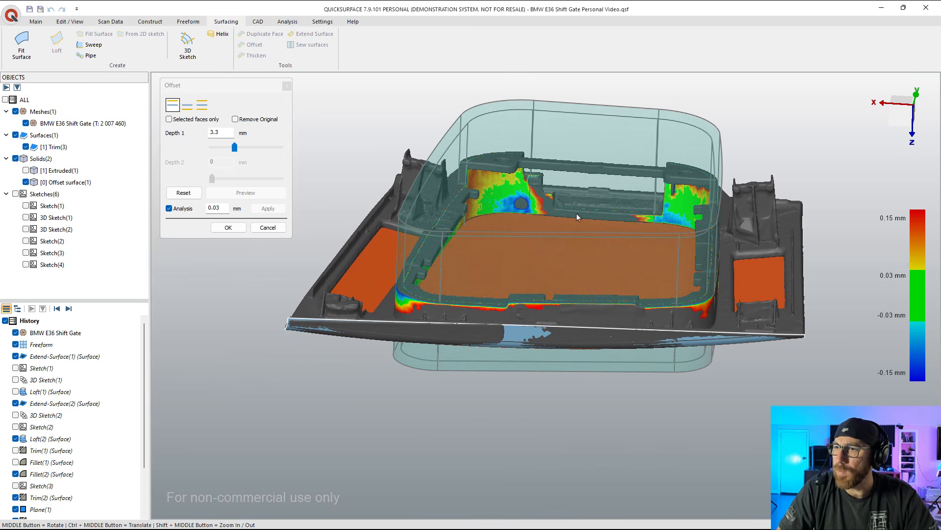
pyautogui.scroll(6, 591, 208)
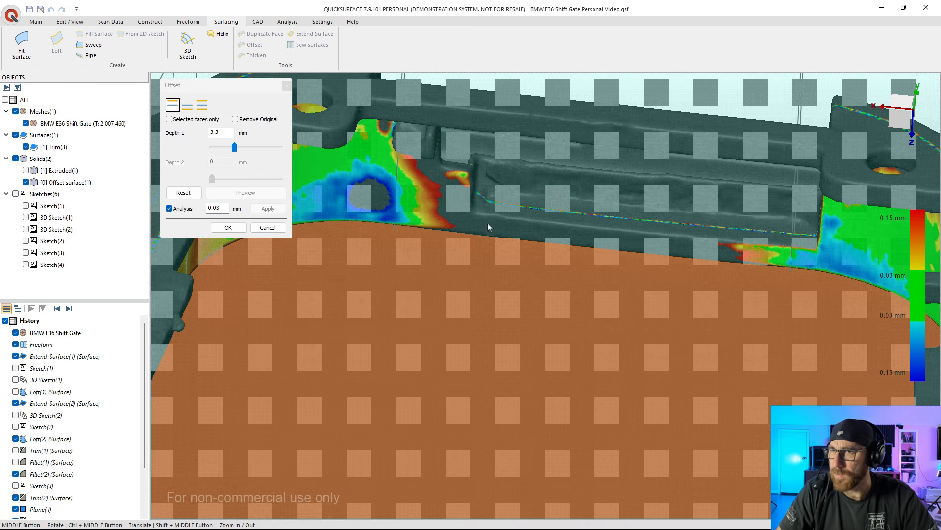
pyautogui.scroll(-6, 488, 223)
pyautogui.moveTo(523, 236)
pyautogui.mouseDown(button='middle')
pyautogui.moveTo(414, 199)
pyautogui.moveTo(439, 202)
pyautogui.mouseUp(button='middle')
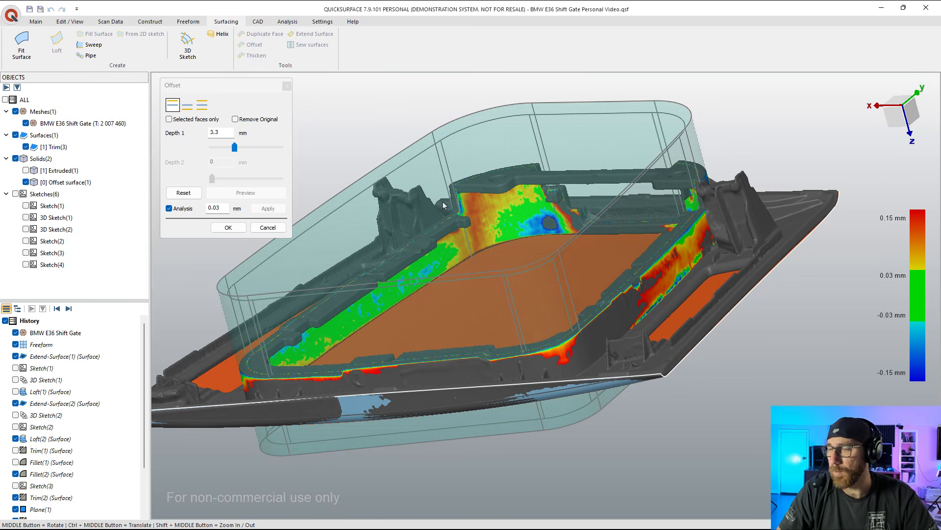
pyautogui.click(228, 227)
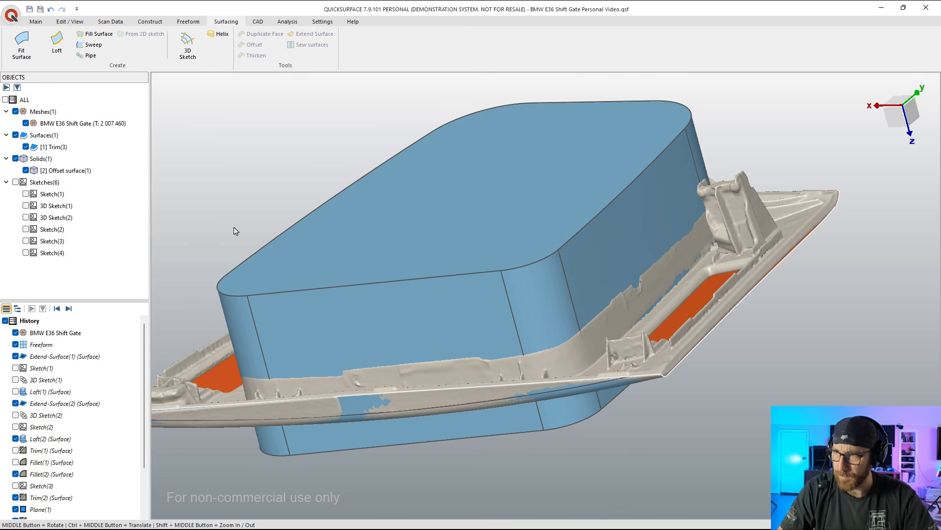
# Step: Inspect the offset solid against the scanned wall from several sides, hiding it briefly to view the opening
pyautogui.click(41, 171)
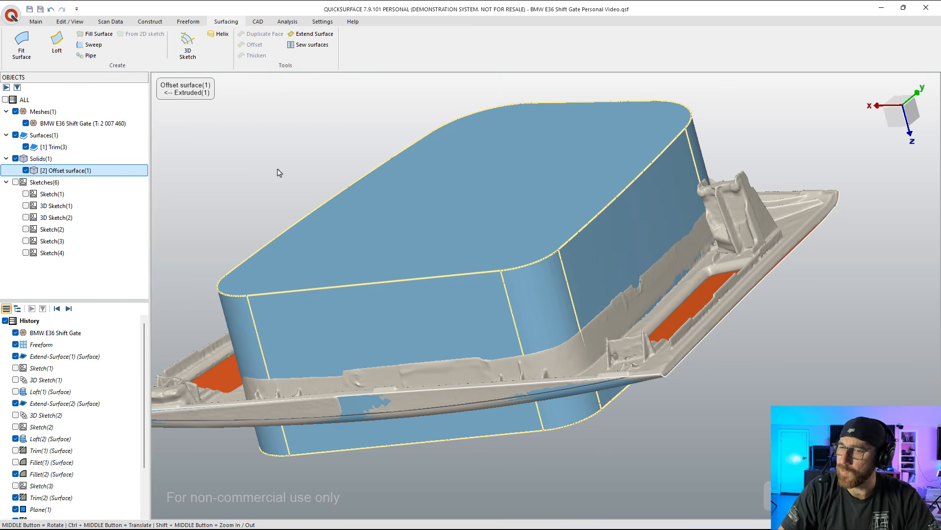
pyautogui.moveTo(470, 379); pyautogui.dragTo(507, 431, button='middle')
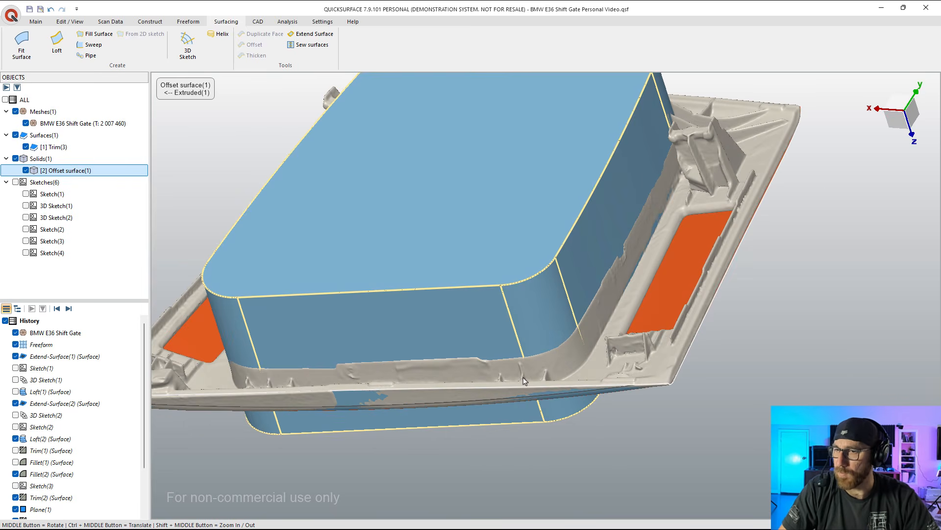
pyautogui.moveTo(662, 196); pyautogui.dragTo(740, 196, button='middle')
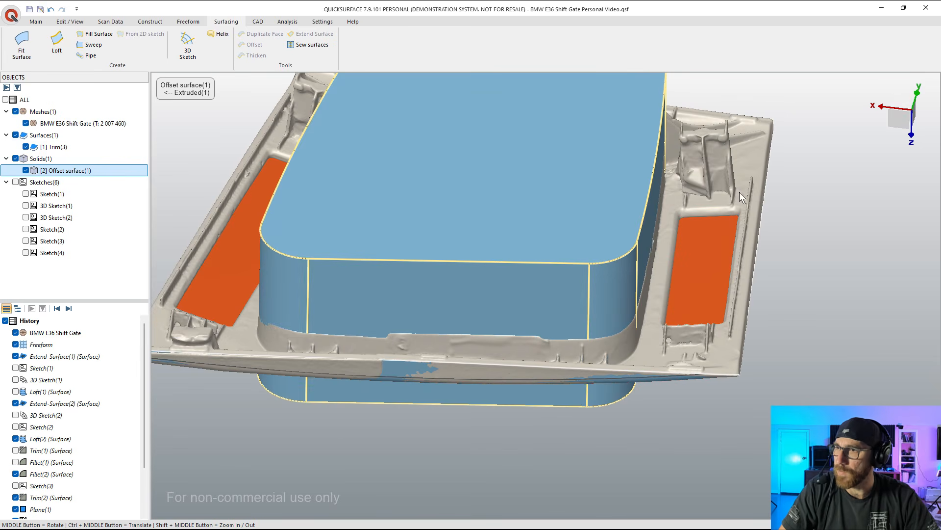
pyautogui.moveTo(692, 177); pyautogui.dragTo(460, 100, button='middle')
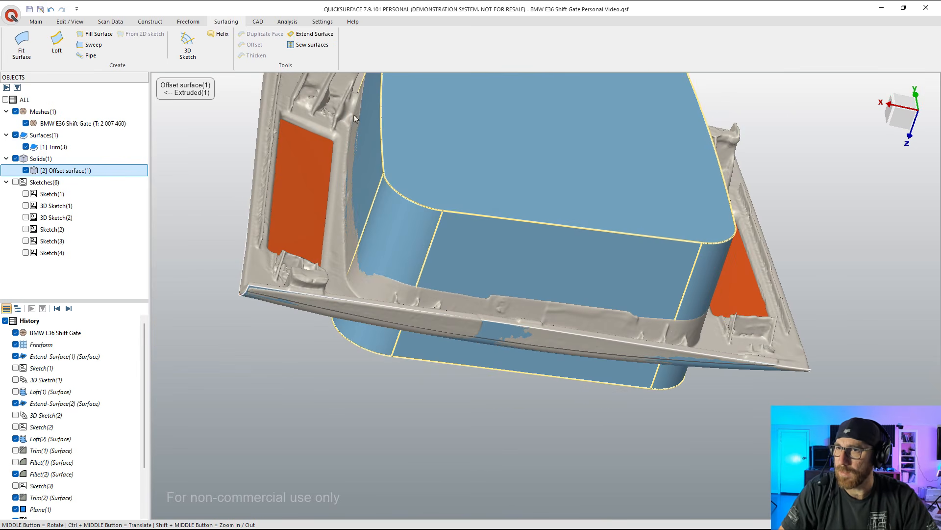
pyautogui.scroll(5, 354, 115)
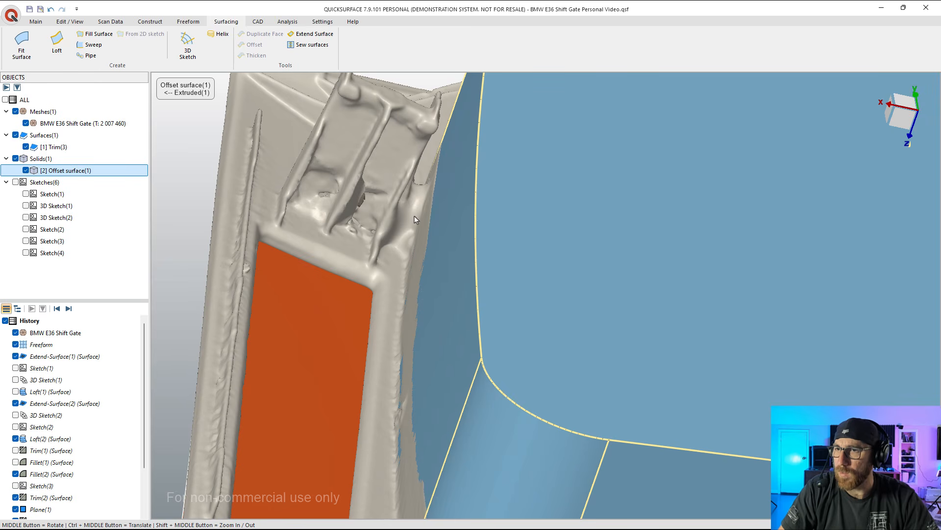
pyautogui.scroll(-5, 403, 292)
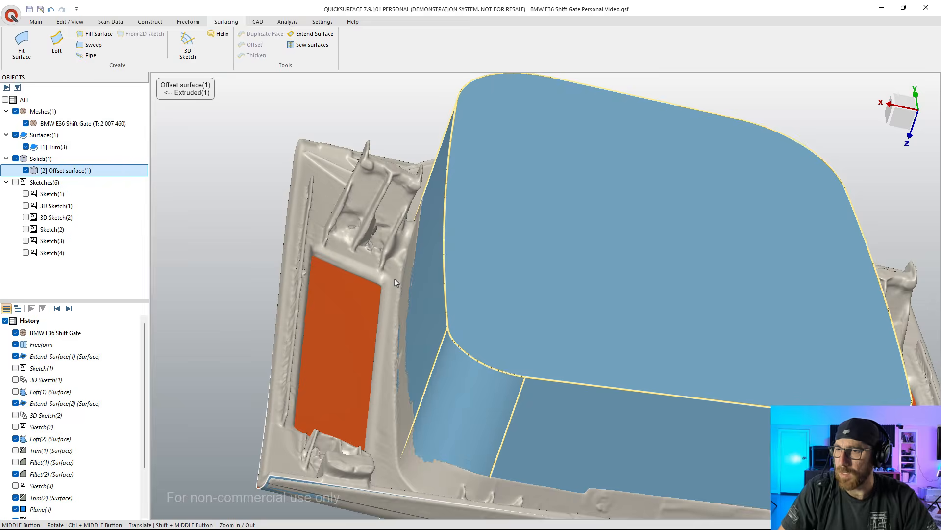
pyautogui.moveTo(533, 309); pyautogui.dragTo(740, 187, button='middle')
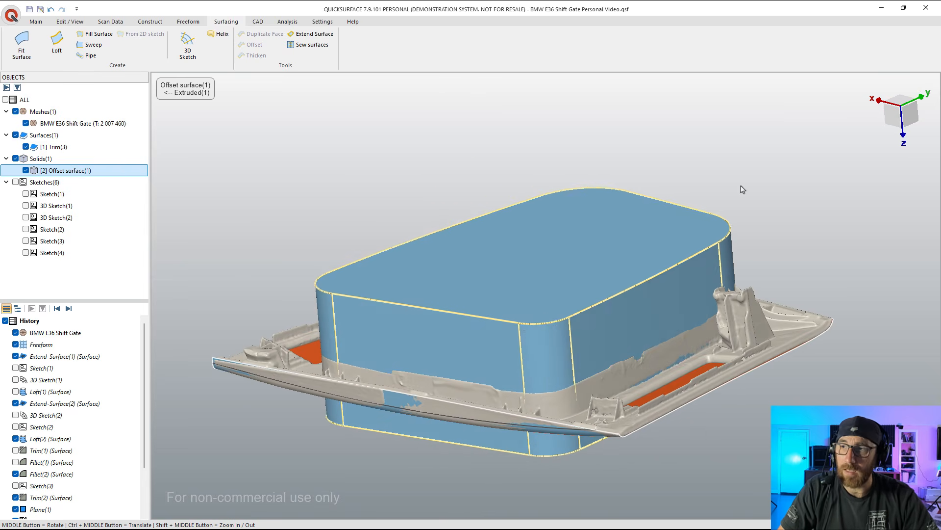
pyautogui.click(26, 170)
pyautogui.moveTo(500, 314); pyautogui.dragTo(504, 297, button='middle')
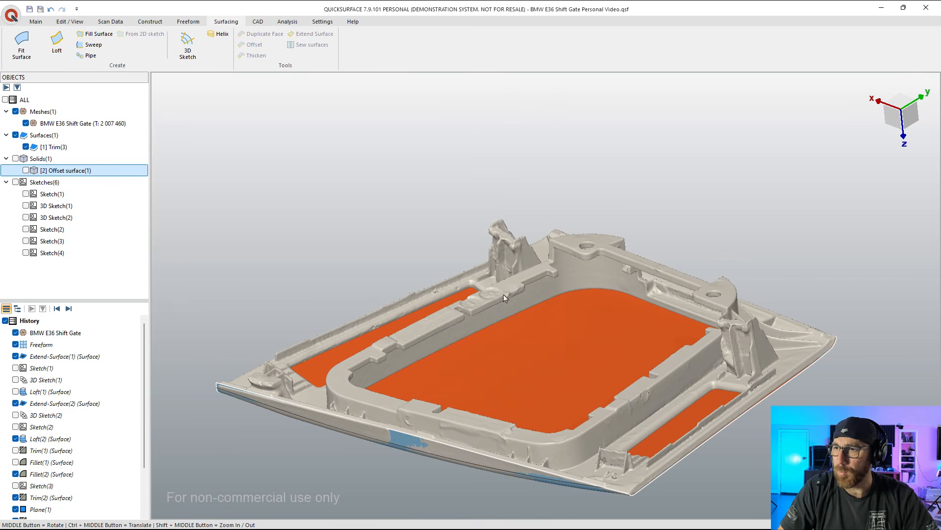
pyautogui.click(25, 170)
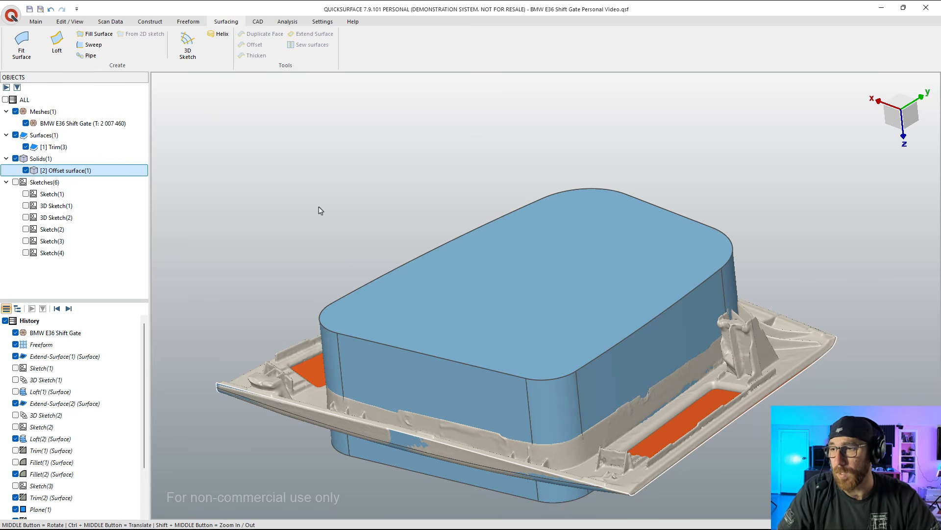
# Step: Hide the Trim(3) surface and the offset solid so only the shift gate mesh is displayed
pyautogui.click(26, 147)
pyautogui.moveTo(476, 363); pyautogui.dragTo(482, 187, button='middle')
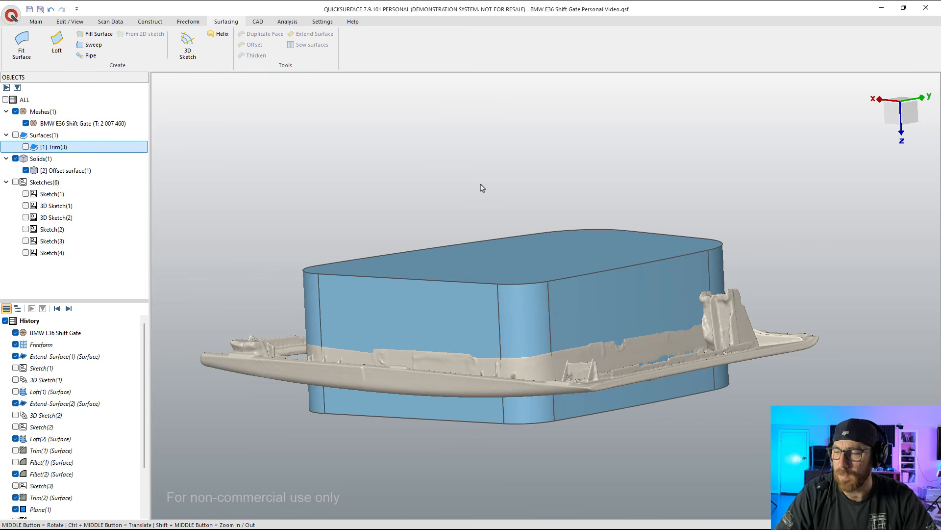
pyautogui.moveTo(664, 360); pyautogui.dragTo(504, 310, button='middle')
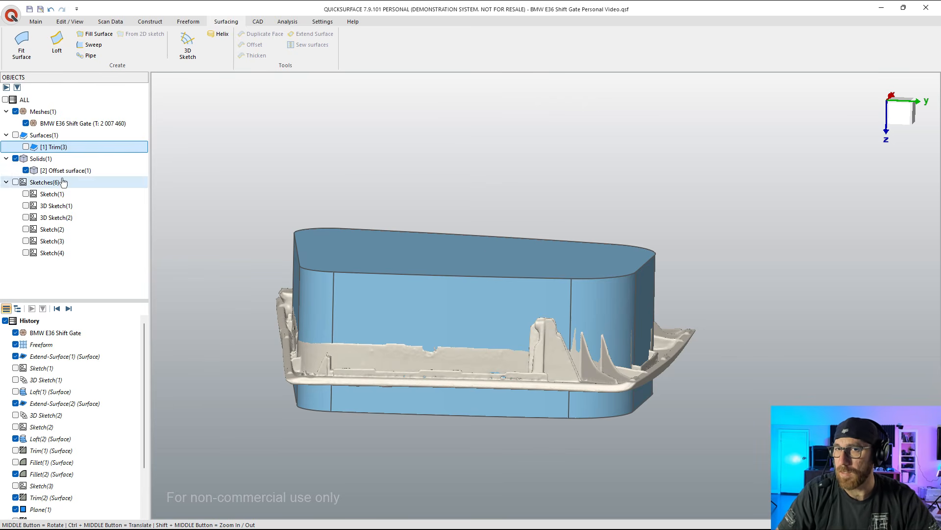
pyautogui.click(25, 170)
pyautogui.moveTo(626, 324); pyautogui.dragTo(602, 345, button='middle')
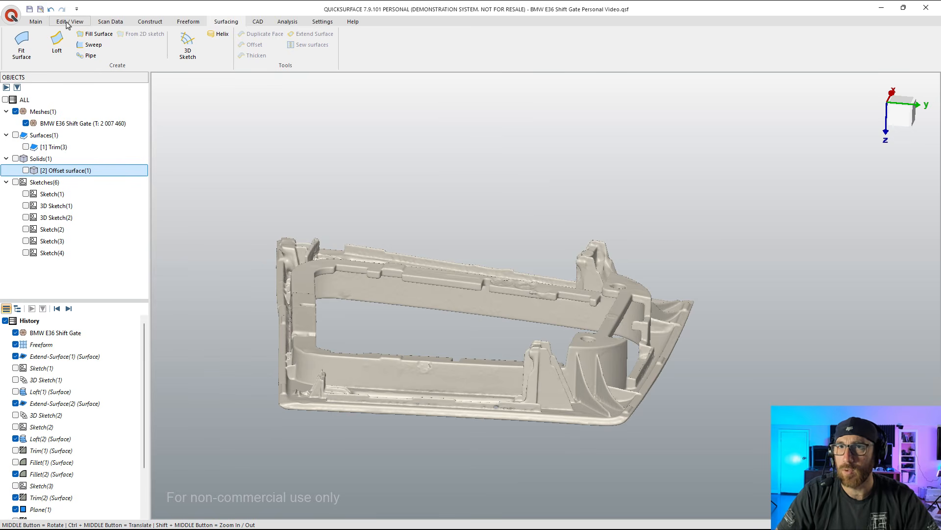
# Step: Extract a plane perpendicular to OYZ from the flat face joining the two screw bosses, with deviation analysis on
pyautogui.click(39, 22)
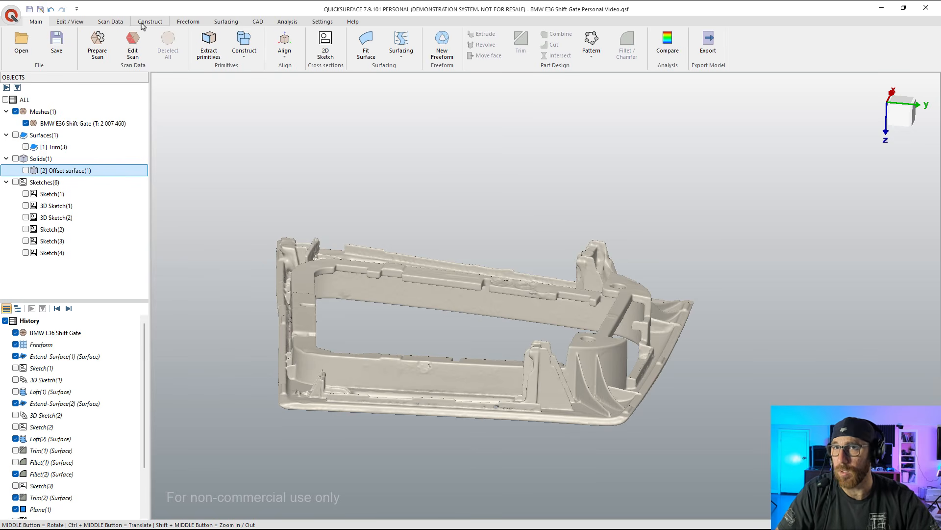
pyautogui.click(208, 45)
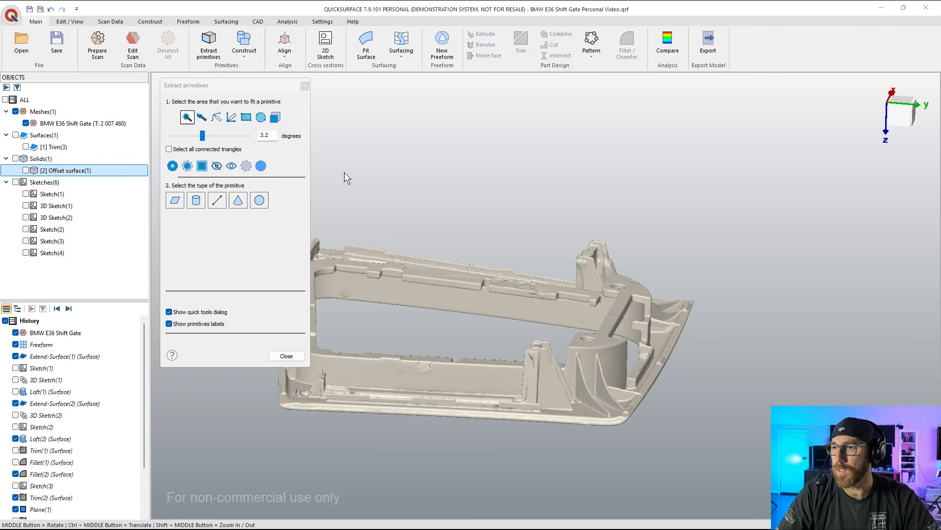
pyautogui.click(604, 339)
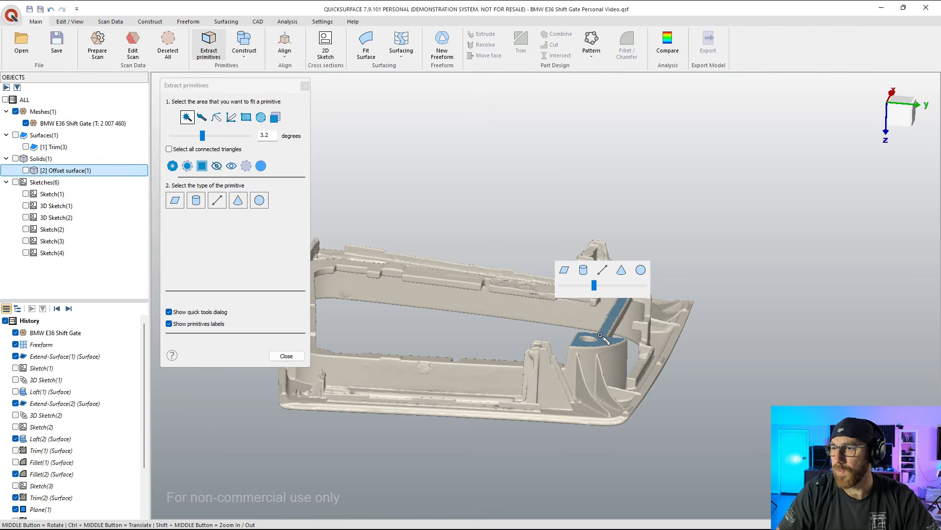
pyautogui.click(560, 271)
pyautogui.click(169, 300)
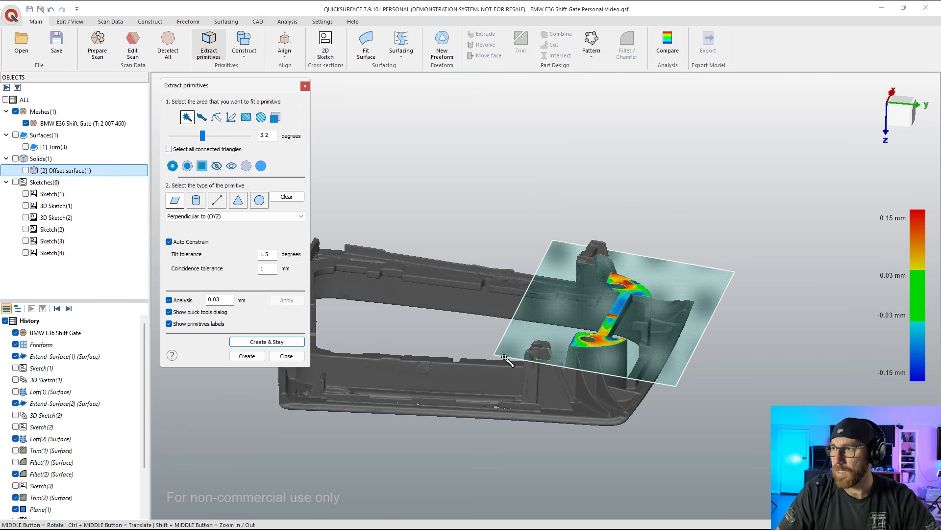
pyautogui.click(895, 126)
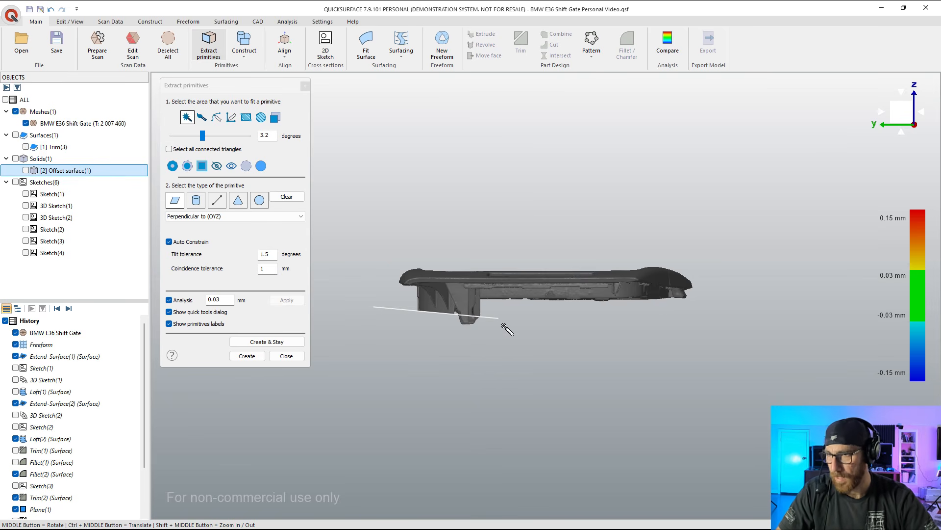
pyautogui.click(248, 356)
# Step: Show the offset solid and hide the shift gate mesh, keeping the extracted plane displayed
pyautogui.moveTo(321, 213); pyautogui.dragTo(418, 315, button='middle')
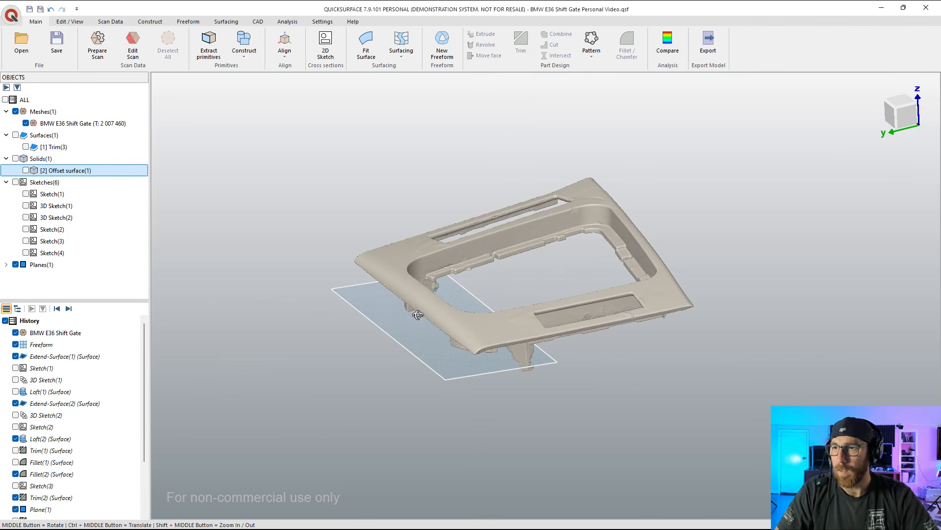
pyautogui.click(26, 170)
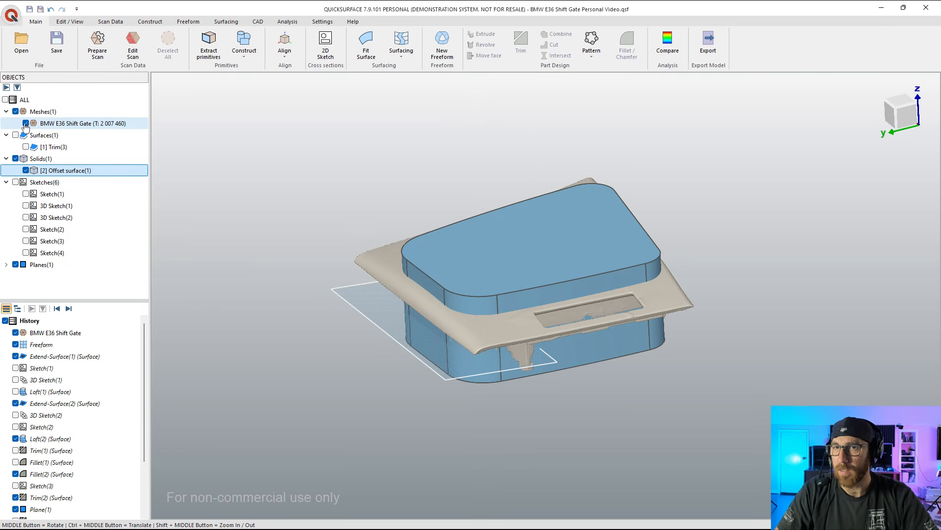
pyautogui.click(26, 124)
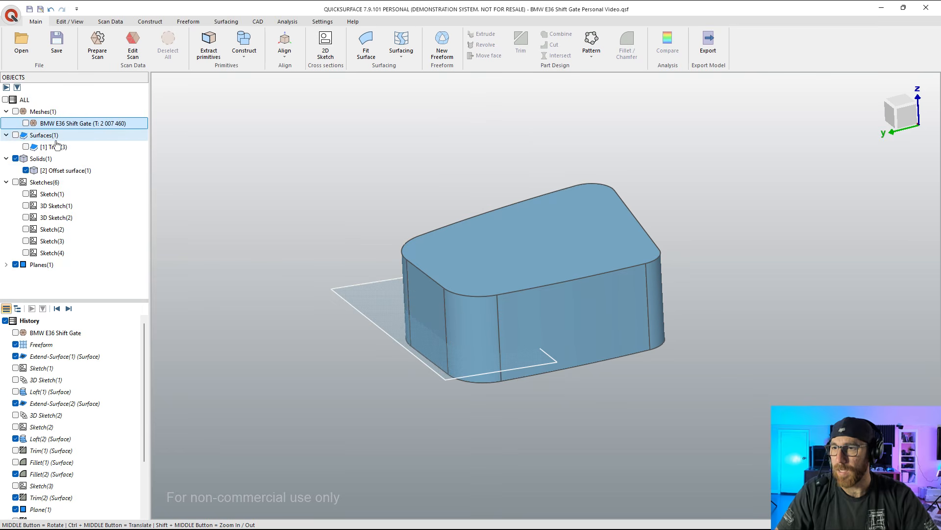
pyautogui.click(40, 171)
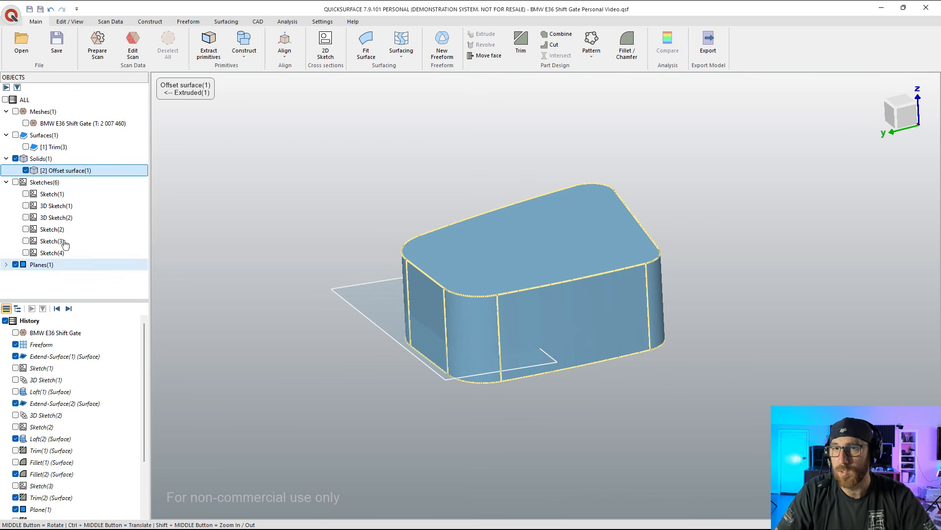
pyautogui.click(7, 265)
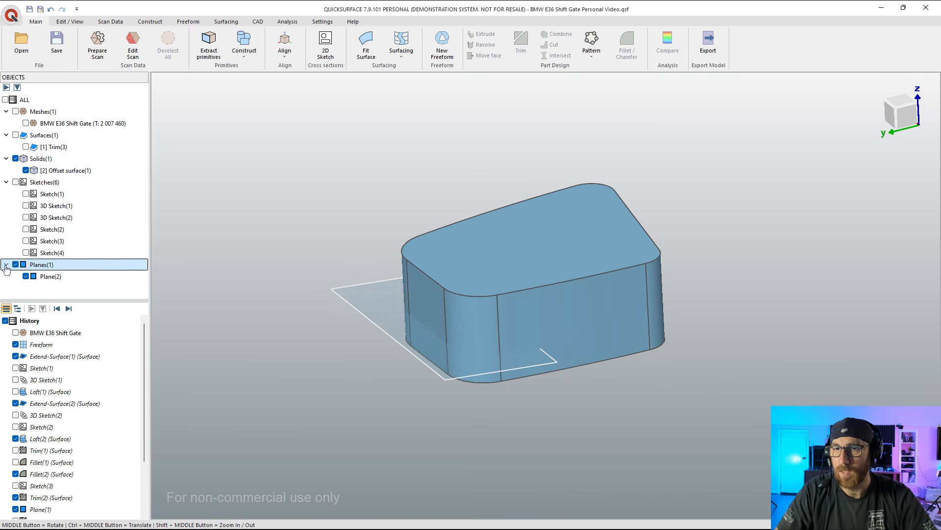
pyautogui.click(50, 277)
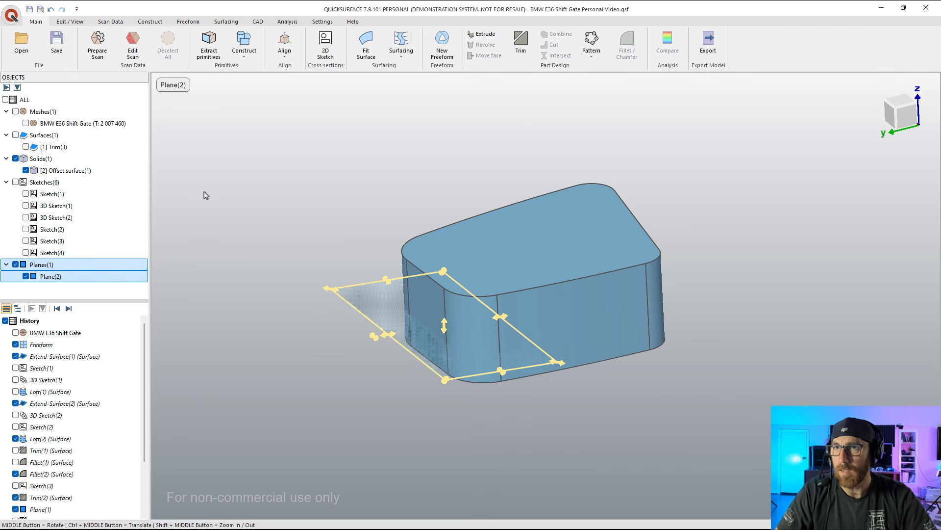
pyautogui.click(521, 45)
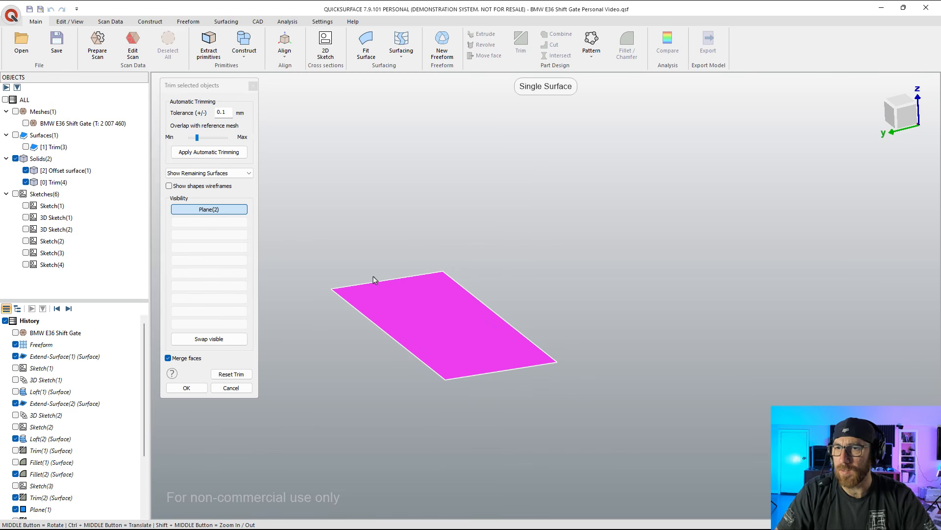
pyautogui.click(230, 388)
# Step: Extend the extracted plane across the offset solid so that its far edge lies beyond the solid's outline
pyautogui.click(373, 309)
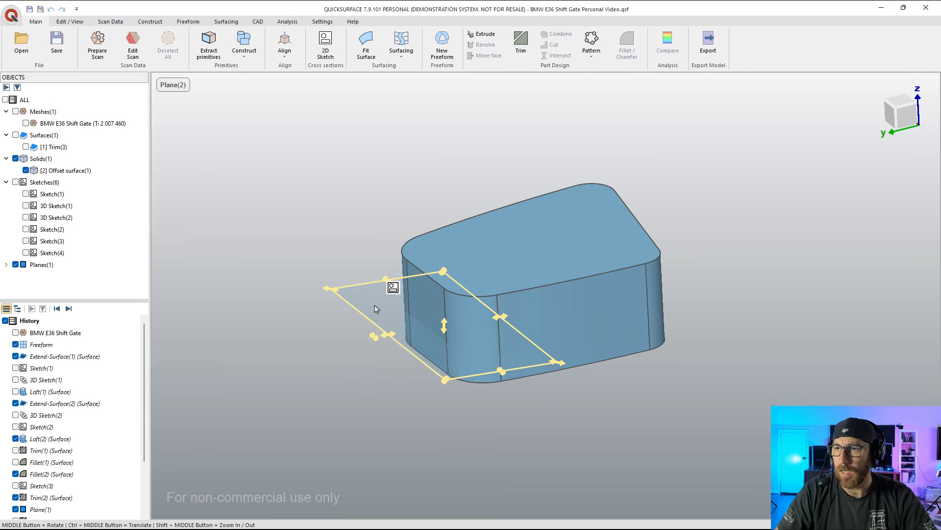
pyautogui.moveTo(500, 318); pyautogui.dragTo(709, 297)
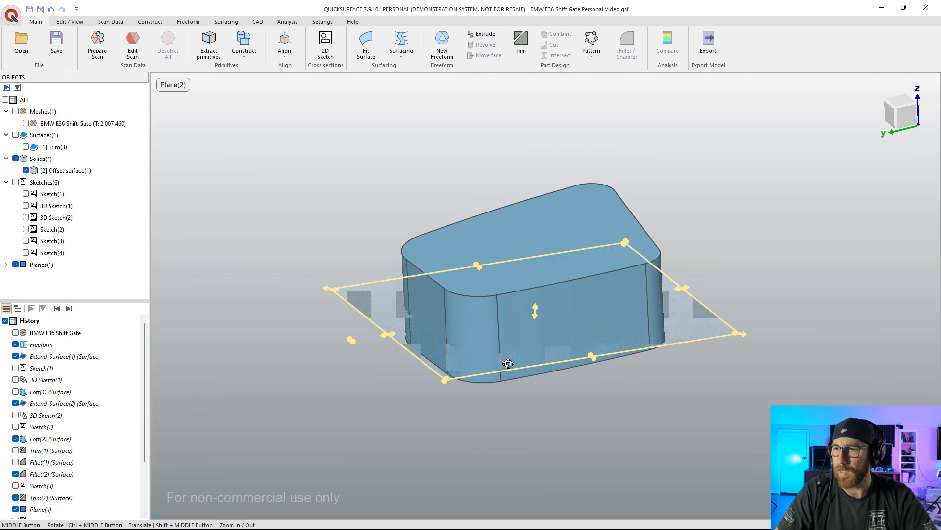
pyautogui.moveTo(509, 363); pyautogui.dragTo(543, 348, button='middle')
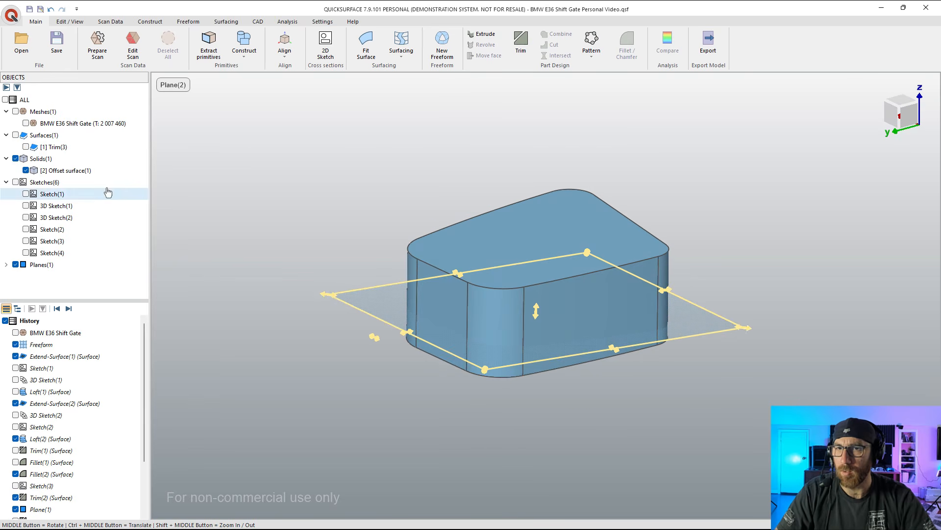
# Step: Try to trim the offset solid and the extended plane against each other, removing the plane's area outside the solid
pyautogui.click(63, 172)
pyautogui.click(58, 265)
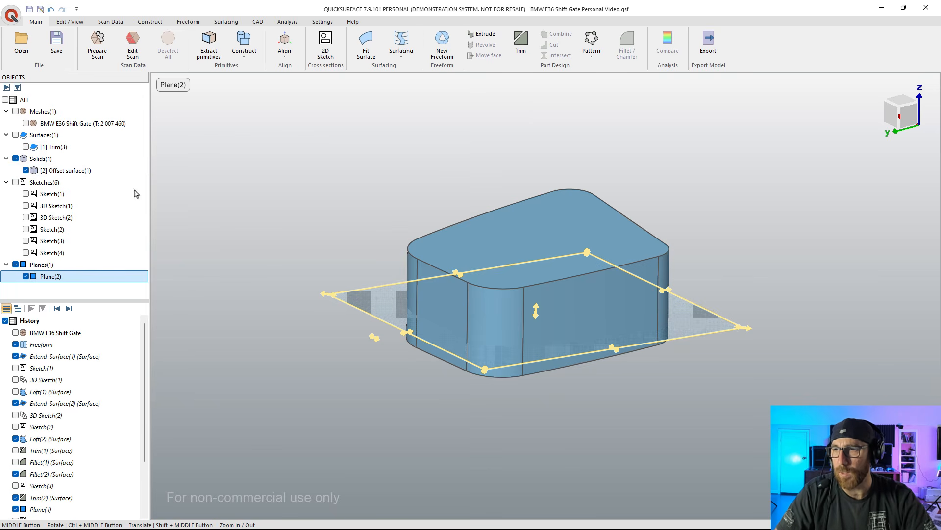
pyautogui.keyDown('ctrl'); pyautogui.click(62, 171); pyautogui.keyUp('ctrl')
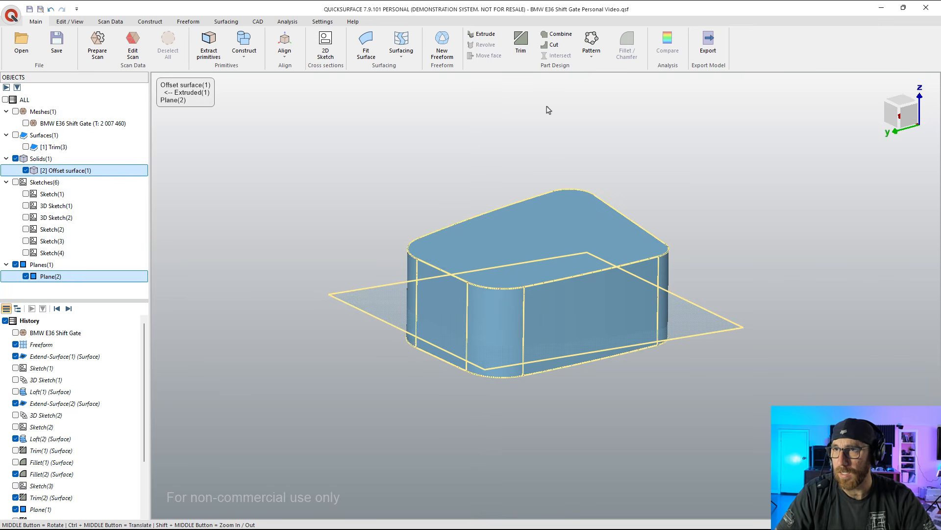
pyautogui.click(521, 51)
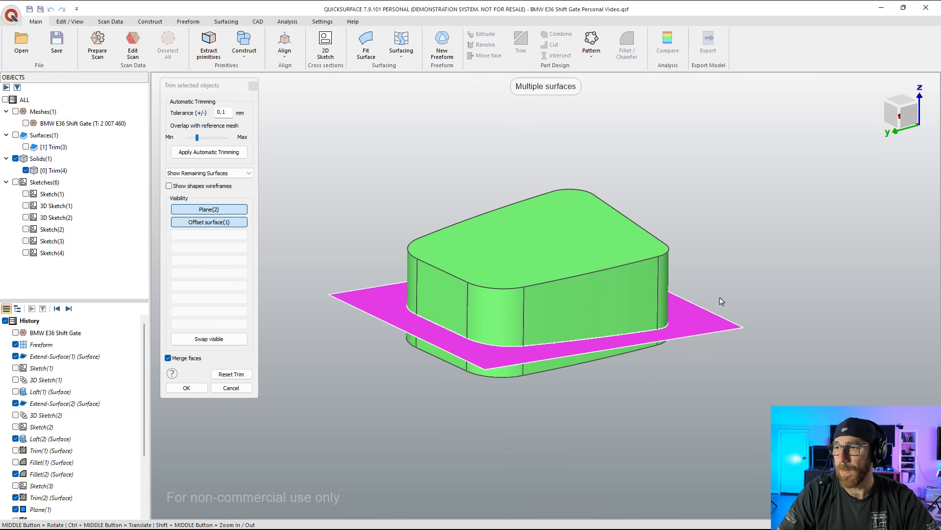
pyautogui.click(695, 321)
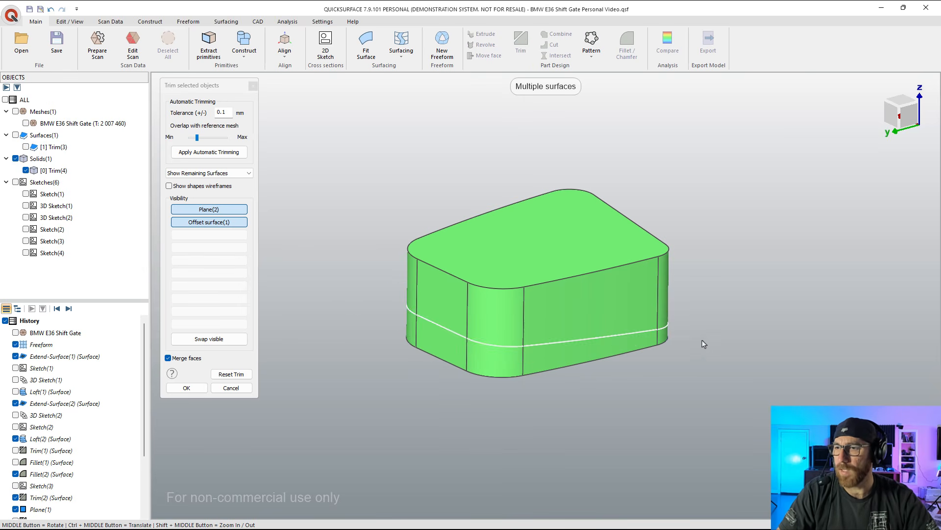
pyautogui.moveTo(563, 398); pyautogui.dragTo(543, 266, button='middle')
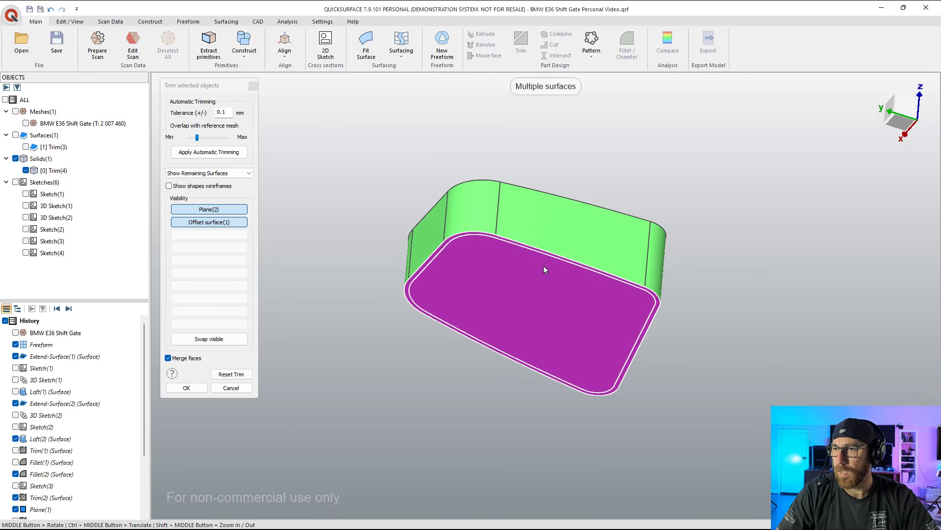
pyautogui.moveTo(664, 303)
pyautogui.mouseDown(button='middle')
pyautogui.moveTo(613, 470)
pyautogui.moveTo(662, 272)
pyautogui.moveTo(632, 245)
pyautogui.moveTo(521, 217)
pyautogui.moveTo(480, 162)
pyautogui.moveTo(443, 175)
pyautogui.moveTo(582, 135)
pyautogui.moveTo(610, 166)
pyautogui.moveTo(584, 268)
pyautogui.mouseUp(button='middle')
pyautogui.click(189, 387)
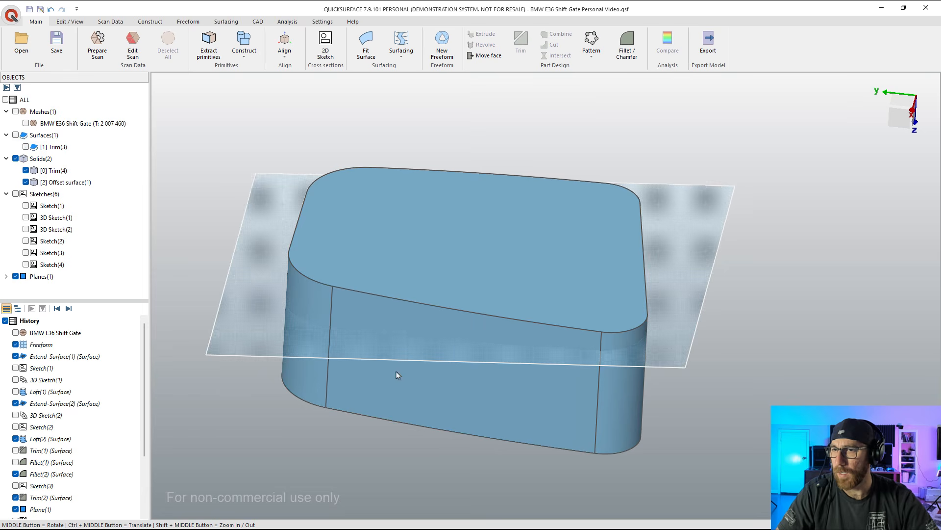
# Step: Delete the Trim(4) feature from the history
pyautogui.moveTo(396, 372); pyautogui.dragTo(535, 334, button='middle')
pyautogui.scroll(-3, 99, 432)
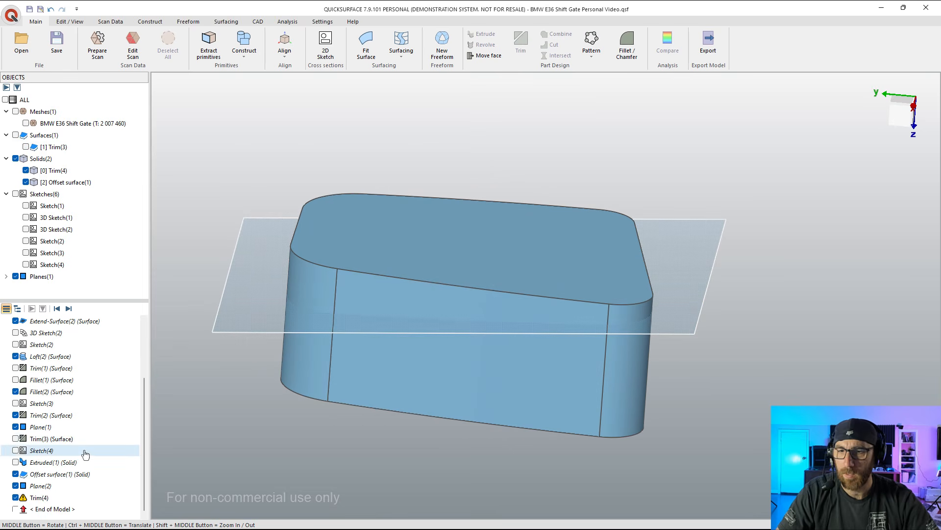
pyautogui.rightClick(33, 498)
pyautogui.click(47, 492)
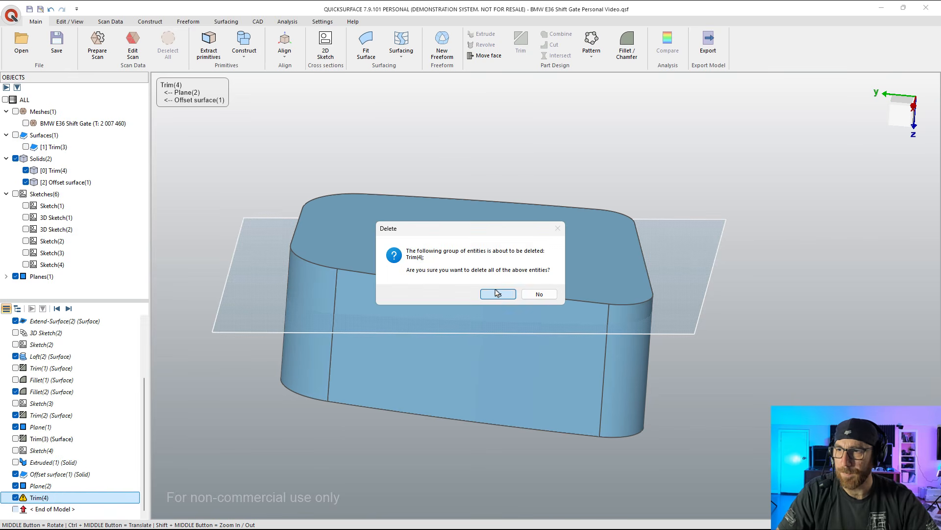
pyautogui.click(497, 293)
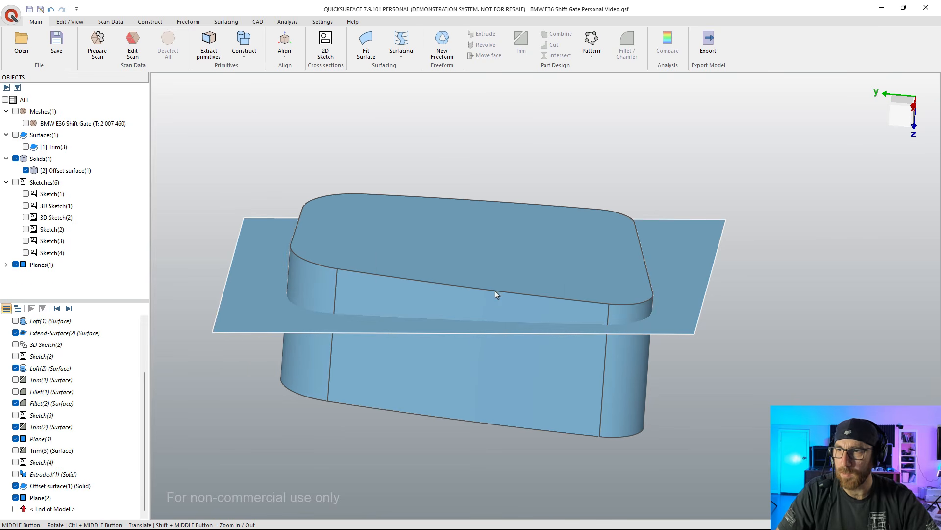
pyautogui.click(6, 264)
pyautogui.click(41, 277)
pyautogui.keyDown('ctrl'); pyautogui.click(49, 170); pyautogui.keyUp('ctrl')
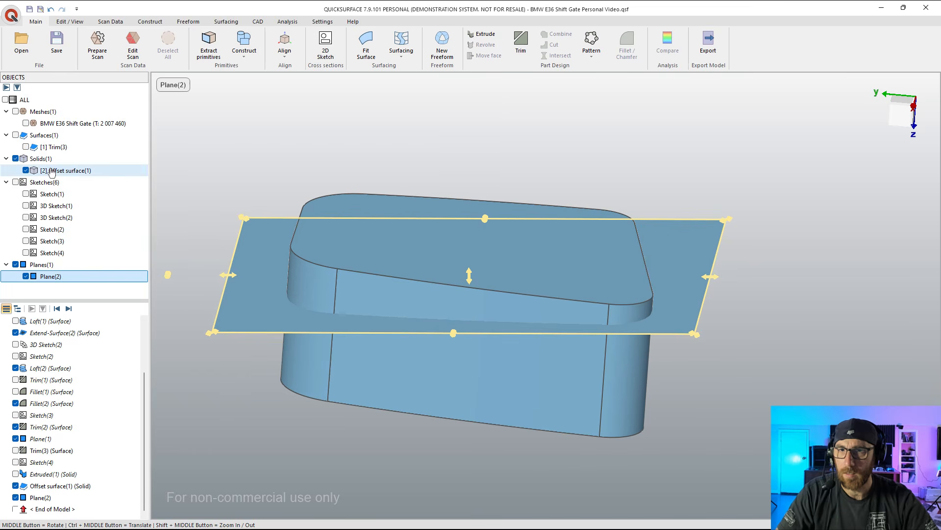
pyautogui.click(520, 44)
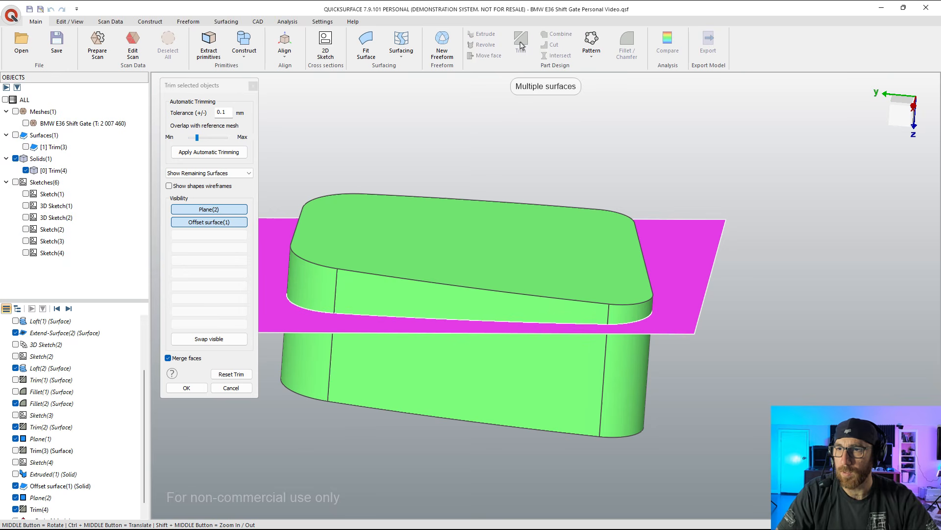
pyautogui.click(597, 272)
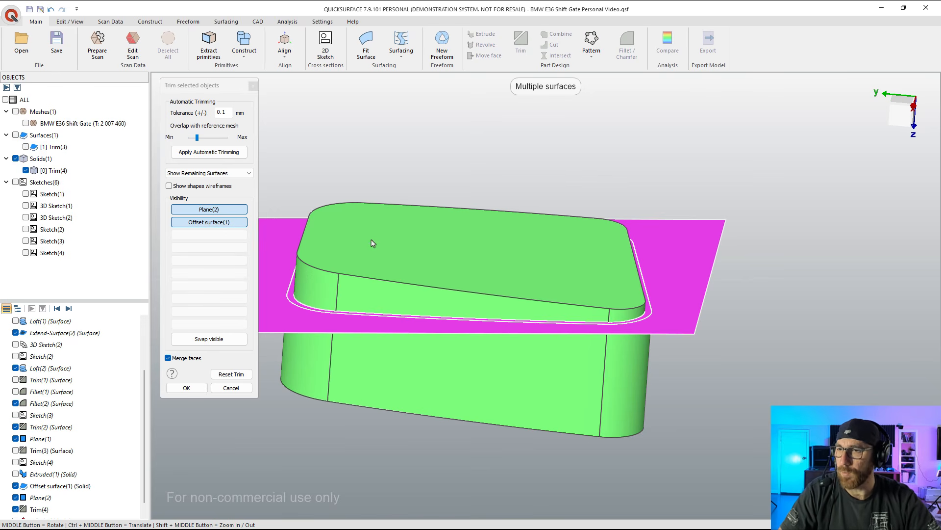
pyautogui.click(231, 387)
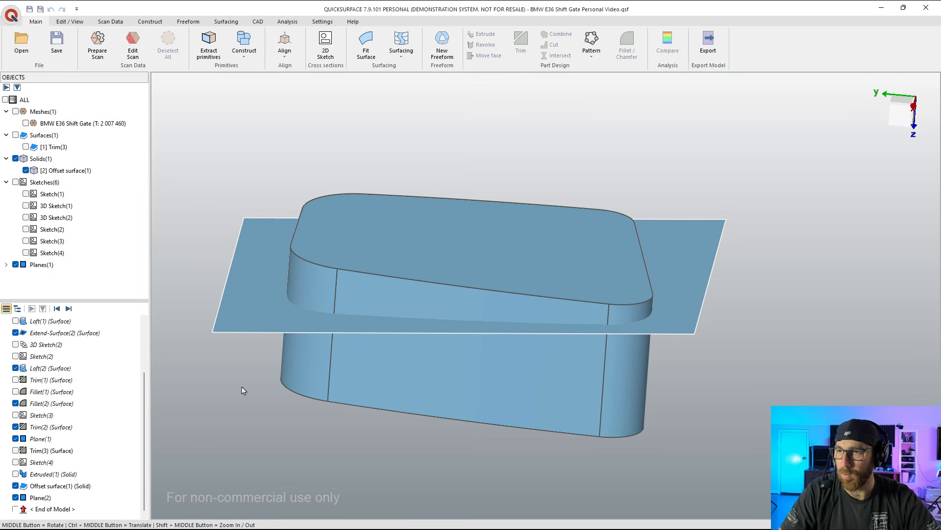
# Step: Edit the 3.3 mm offset of the extruded solid so that the original body is removed
pyautogui.doubleClick(40, 486)
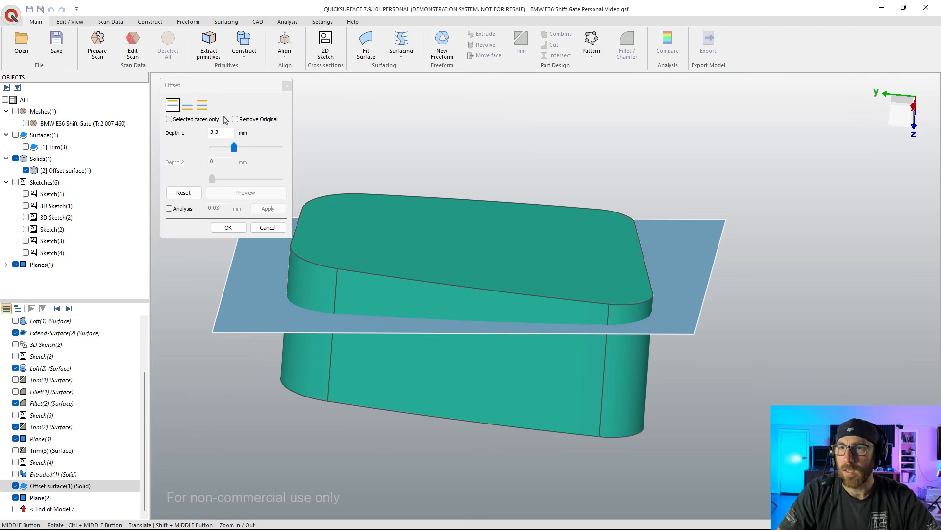
pyautogui.click(236, 119)
pyautogui.click(230, 228)
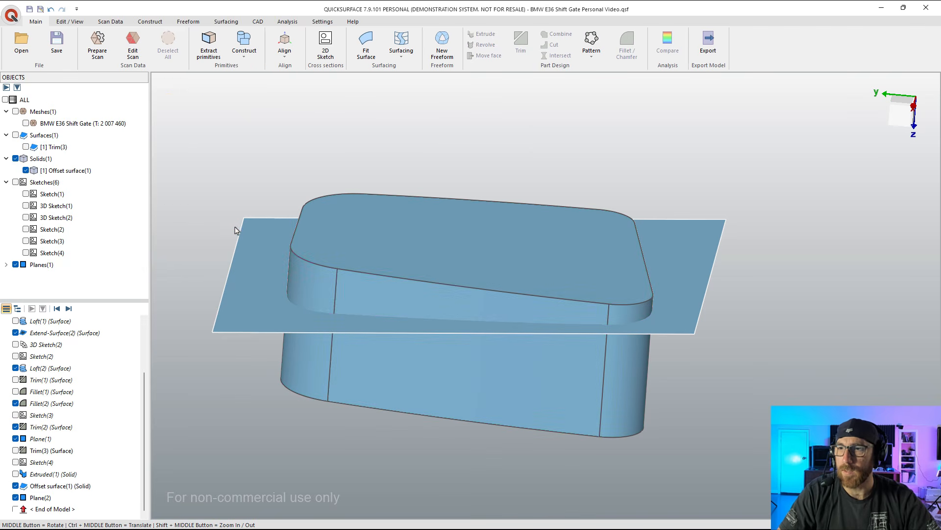
# Step: Trim the offset solid with Plane(2), removing the cap section beyond the plane and the plane's area outside the solid
pyautogui.click(6, 265)
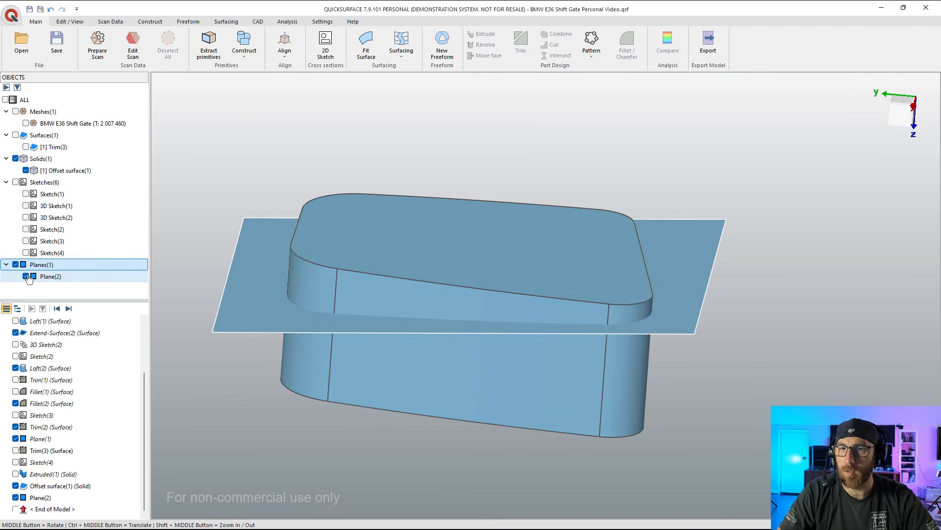
pyautogui.click(34, 278)
pyautogui.keyDown('ctrl'); pyautogui.click(54, 175); pyautogui.keyUp('ctrl')
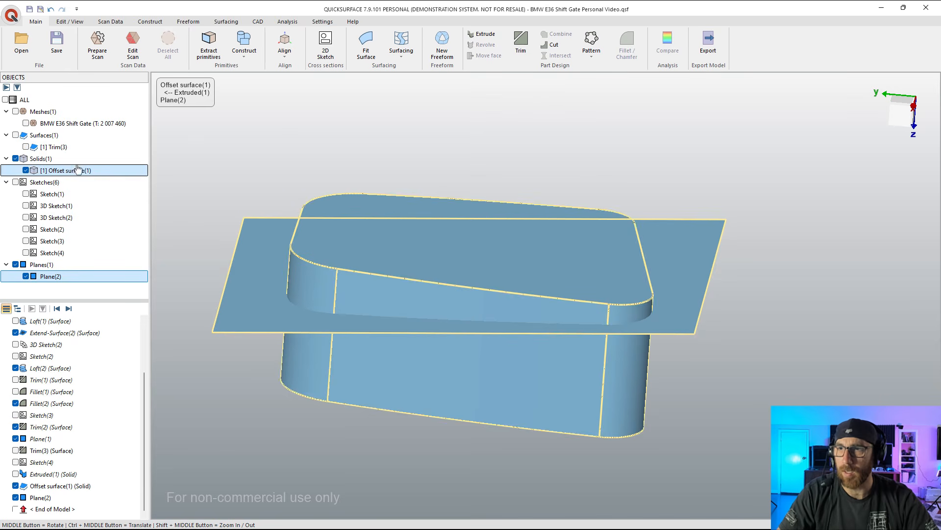
pyautogui.click(521, 44)
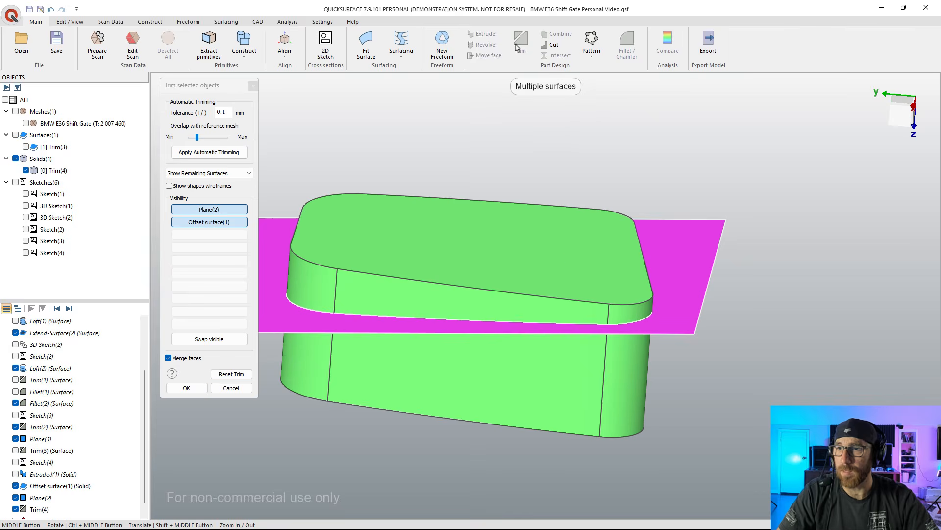
pyautogui.click(569, 258)
pyautogui.click(686, 258)
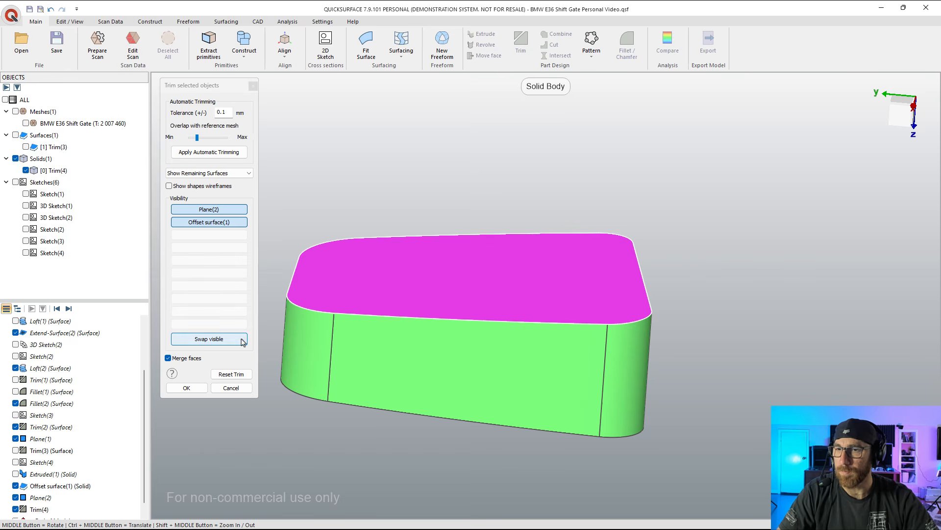
pyautogui.click(187, 388)
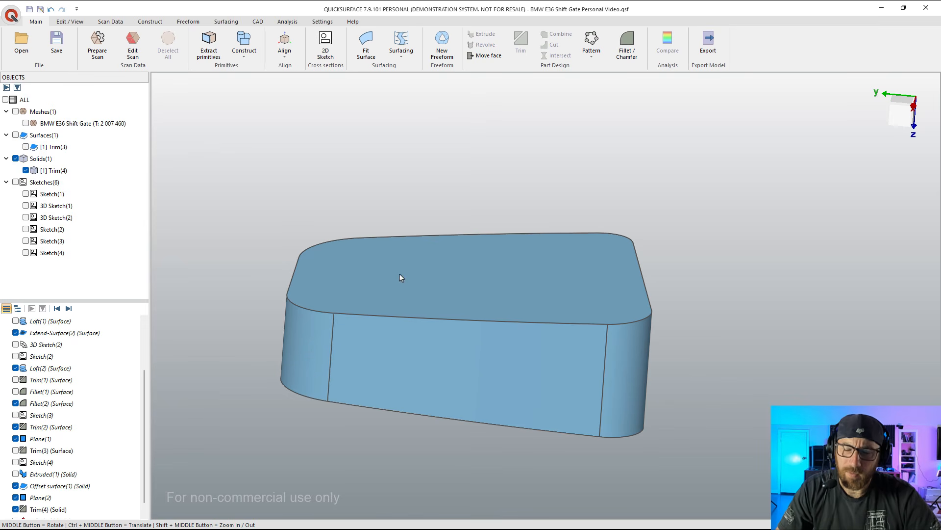
# Step: Show the shift gate mesh and inspect the trimmed solid's cut face against the scan near the screw bosses
pyautogui.click(53, 172)
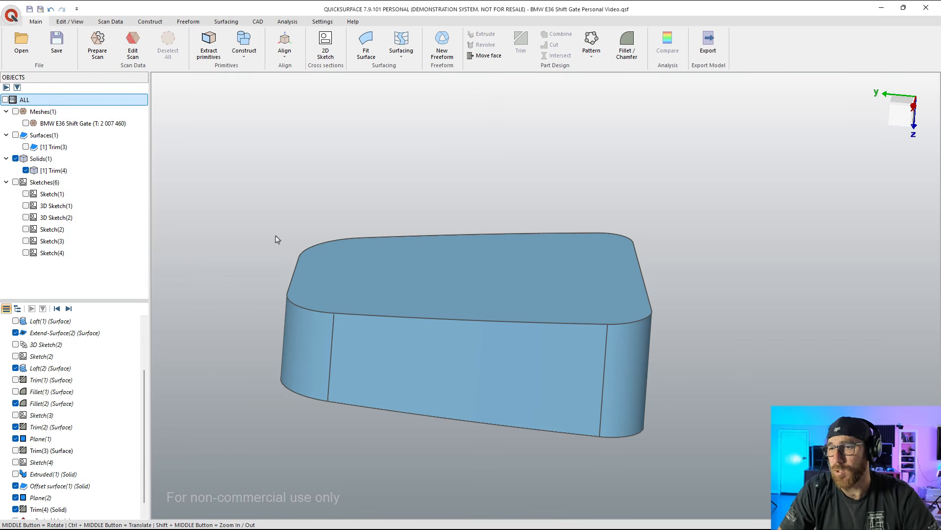
pyautogui.click(26, 123)
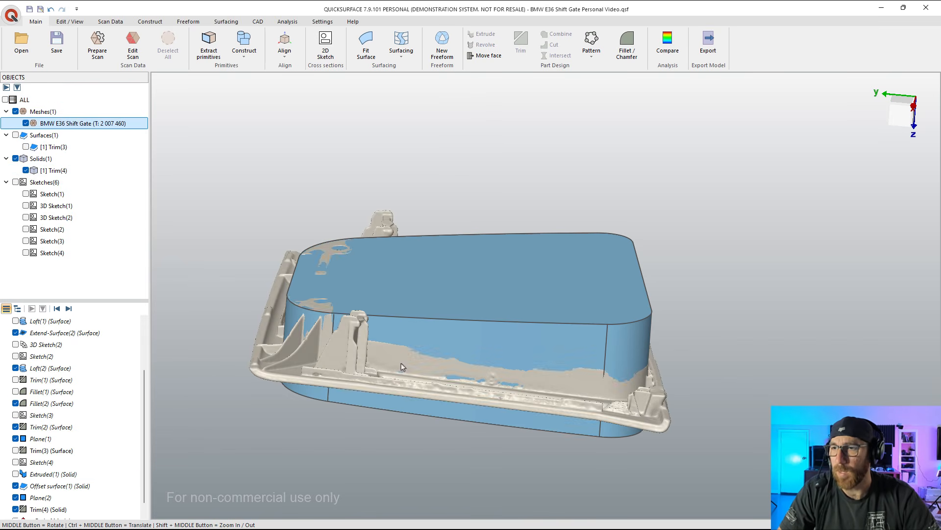
pyautogui.moveTo(343, 305); pyautogui.dragTo(307, 254, button='middle')
pyautogui.scroll(5, 309, 255)
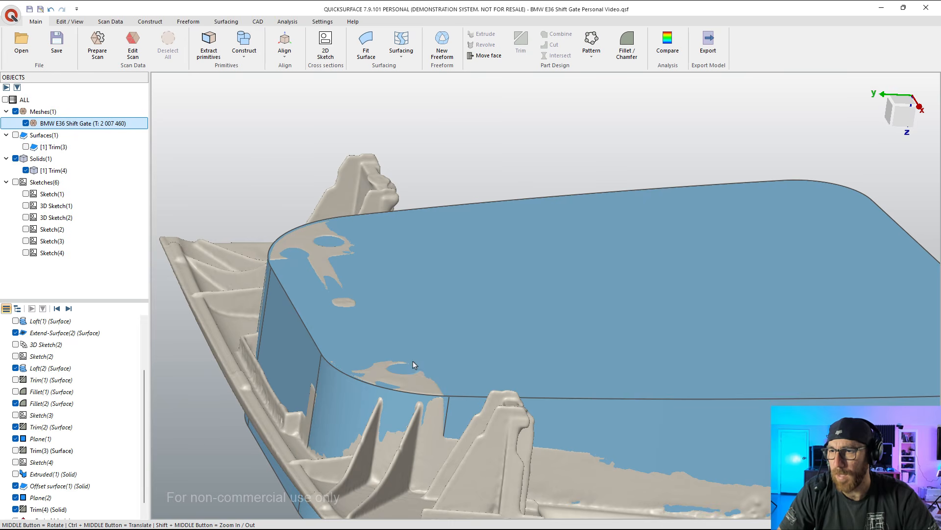
pyautogui.scroll(-10, 392, 313)
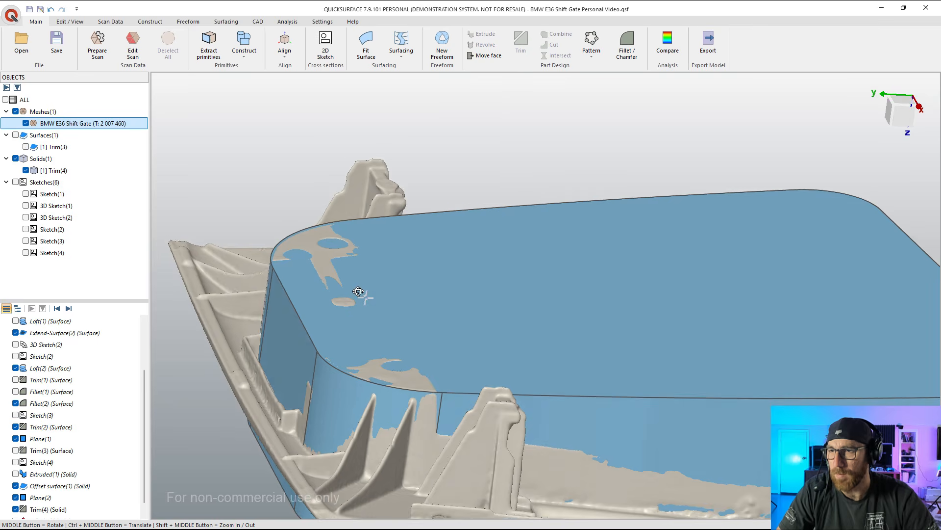
pyautogui.moveTo(405, 311); pyautogui.dragTo(425, 310, button='middle')
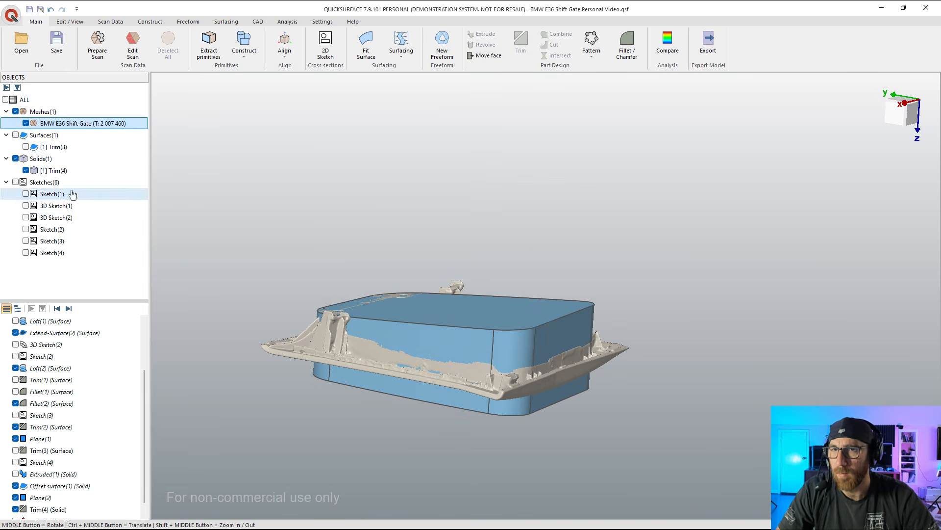
# Step: Hide the Trim(4) solid and create a sketch for an extruded surface on an OXZ section through the scan
pyautogui.click(25, 170)
pyautogui.moveTo(491, 343); pyautogui.dragTo(446, 355, button='middle')
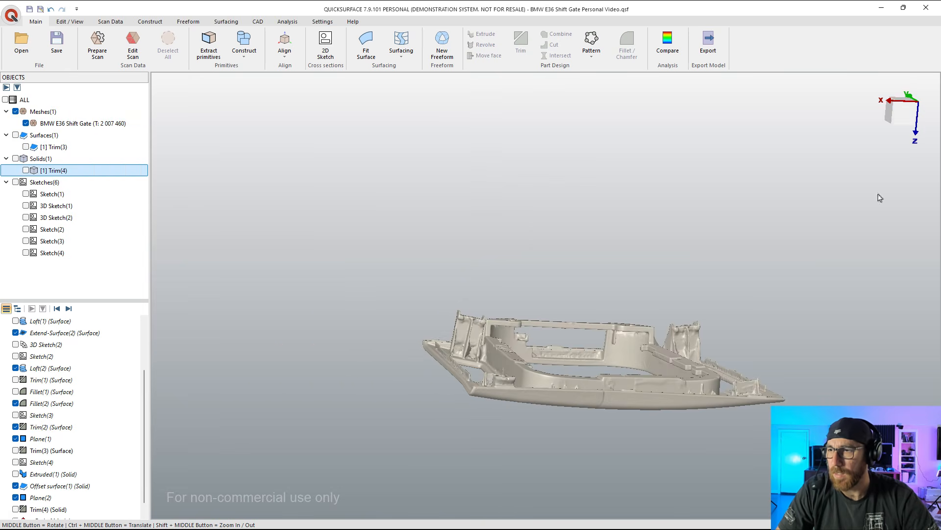
pyautogui.click(904, 115)
pyautogui.scroll(4, 601, 330)
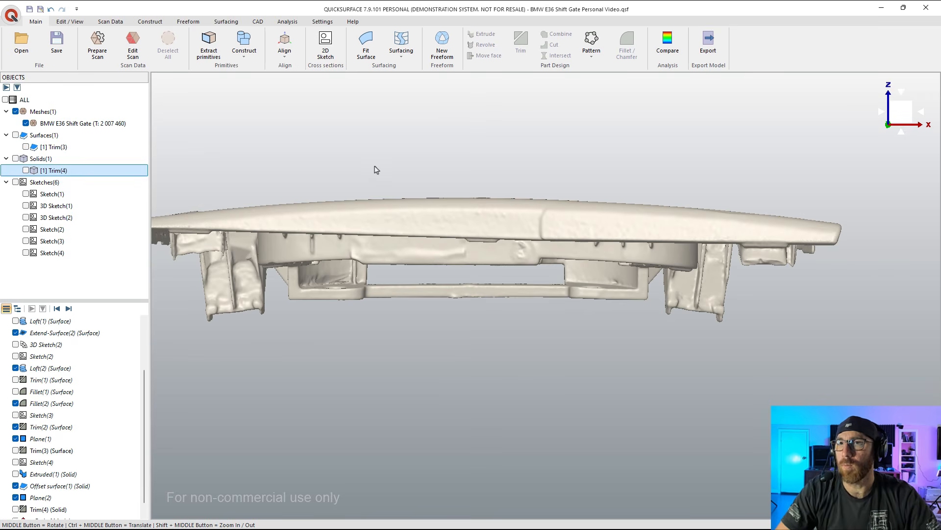
pyautogui.click(326, 47)
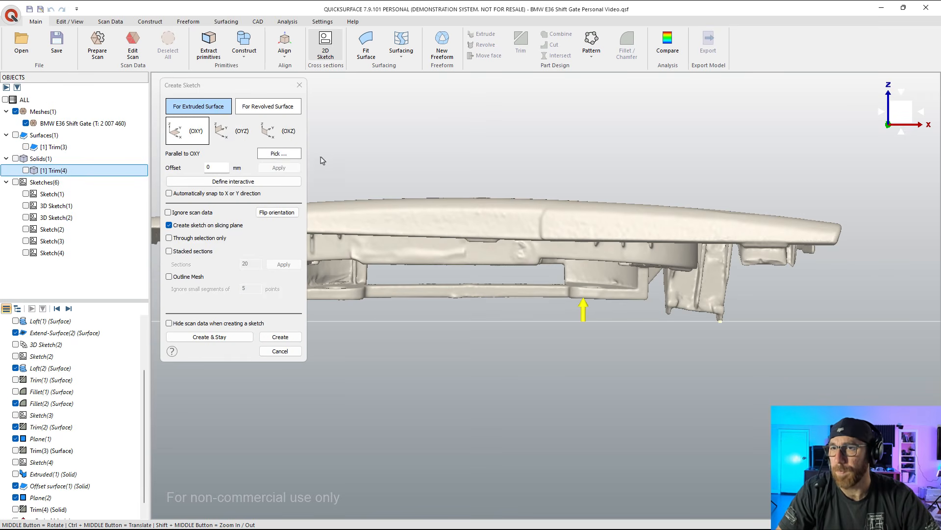
pyautogui.click(242, 139)
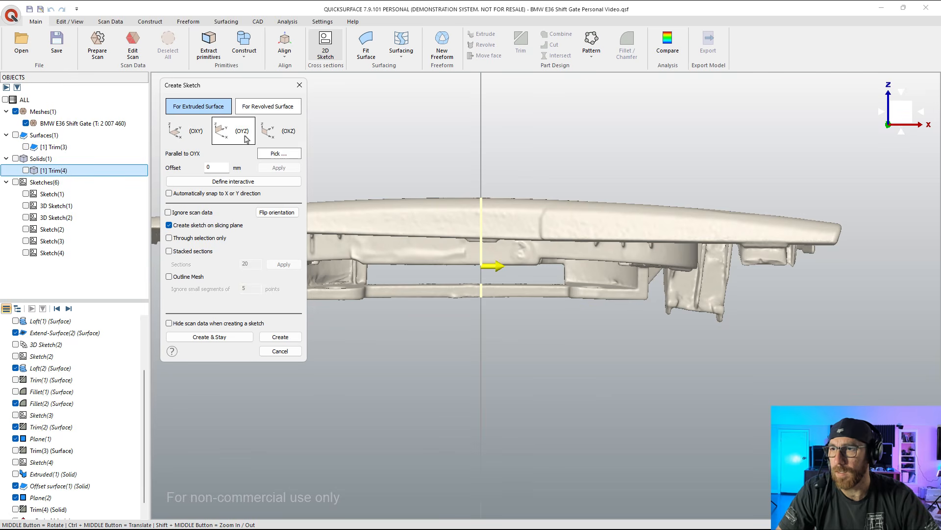
pyautogui.click(279, 135)
pyautogui.moveTo(585, 273); pyautogui.dragTo(585, 273)
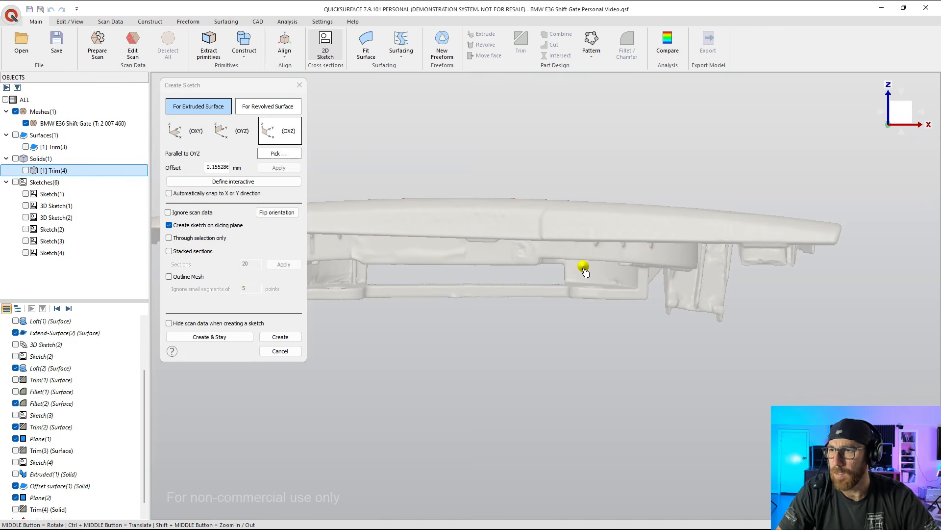
pyautogui.moveTo(512, 327); pyautogui.dragTo(571, 363, button='middle')
pyautogui.moveTo(528, 260)
pyautogui.mouseDown()
pyautogui.moveTo(414, 323)
pyautogui.moveTo(308, 405)
pyautogui.mouseUp()
pyautogui.scroll(-4, 559, 374)
pyautogui.moveTo(556, 393); pyautogui.dragTo(479, 393, button='middle')
pyautogui.click(280, 337)
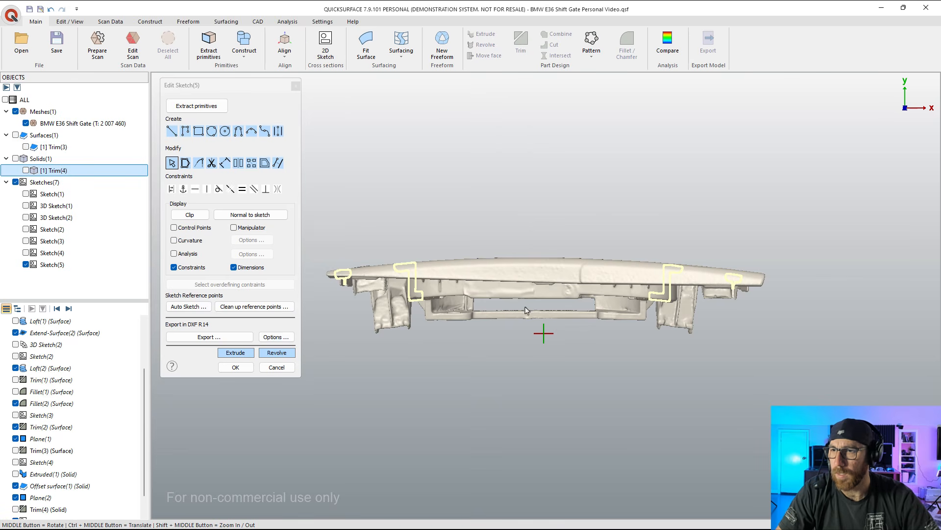
# Step: Sketch a three-point arc of about 522 mm radius between the lower outer corners of the two wall sections
pyautogui.click(252, 131)
pyautogui.scroll(2, 426, 316)
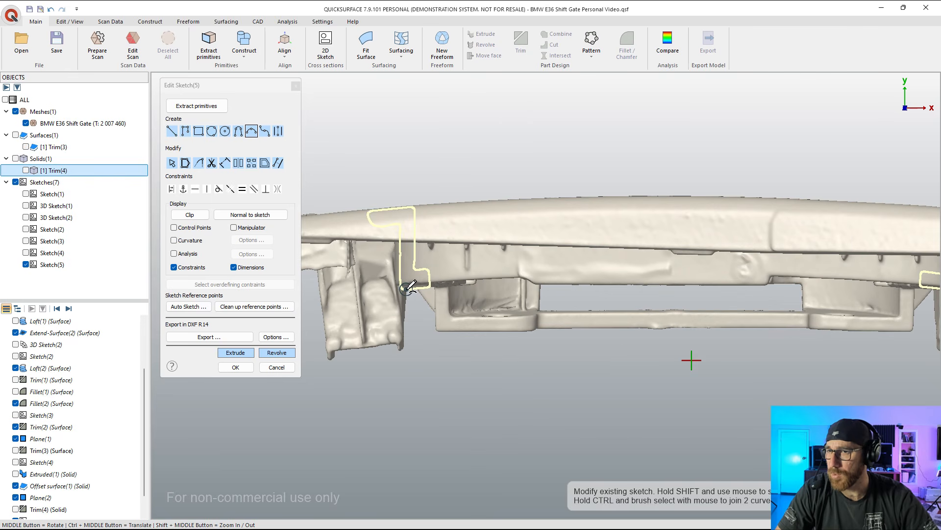
pyautogui.click(406, 289)
pyautogui.moveTo(875, 325); pyautogui.dragTo(809, 285, button='middle')
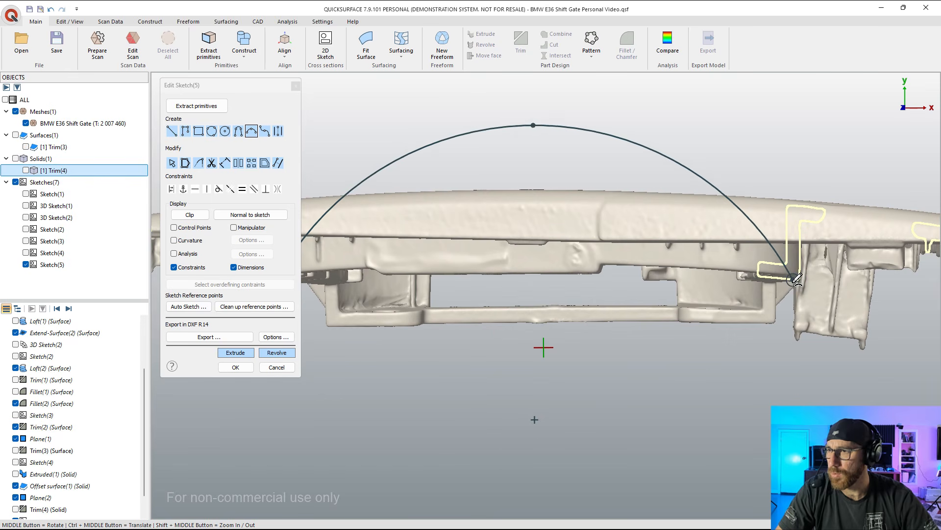
pyautogui.click(796, 280)
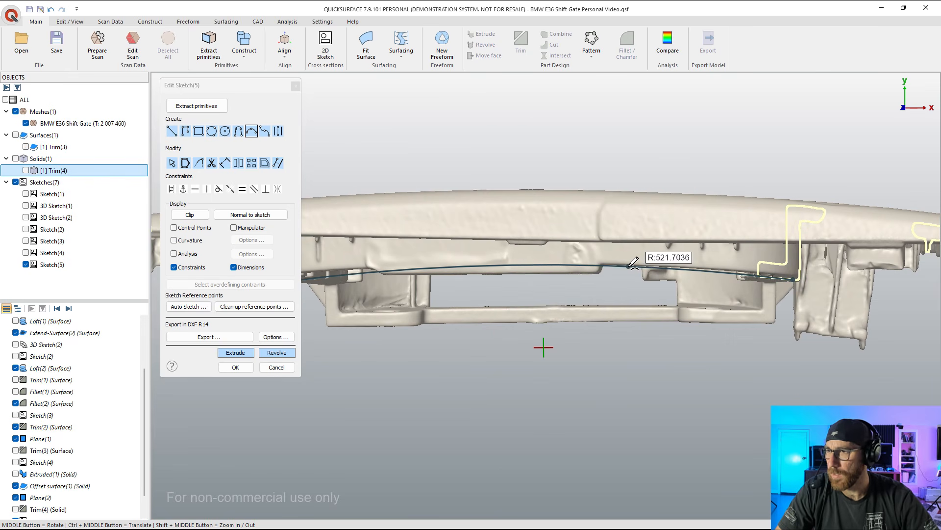
pyautogui.click(634, 262)
pyautogui.scroll(-3, 832, 335)
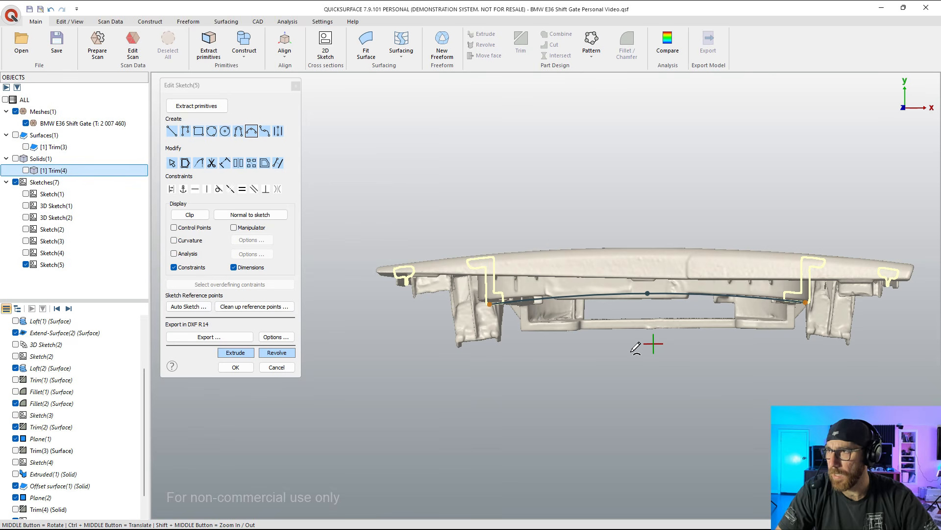
pyautogui.click(235, 367)
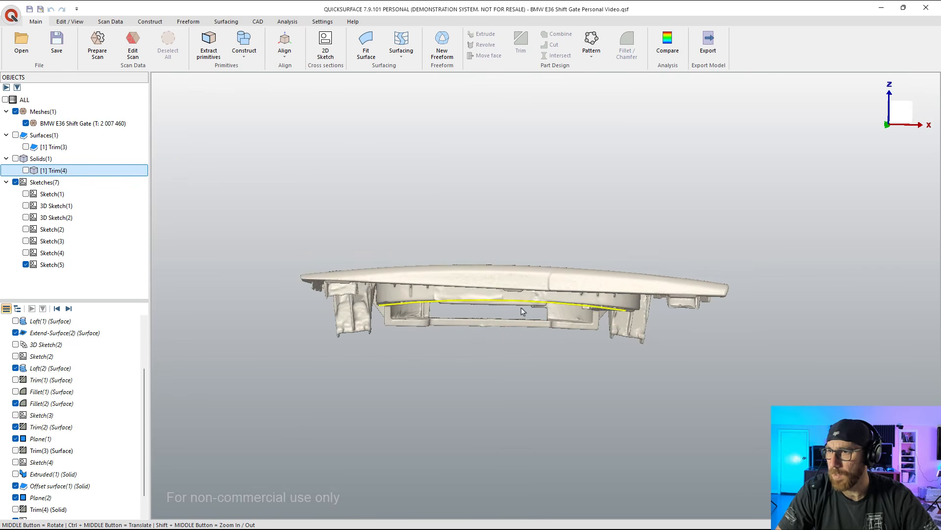
# Step: Reopen Sketch(5) and extend both ends of the arc outward beyond the wall sections
pyautogui.moveTo(442, 338); pyautogui.dragTo(500, 294, button='middle')
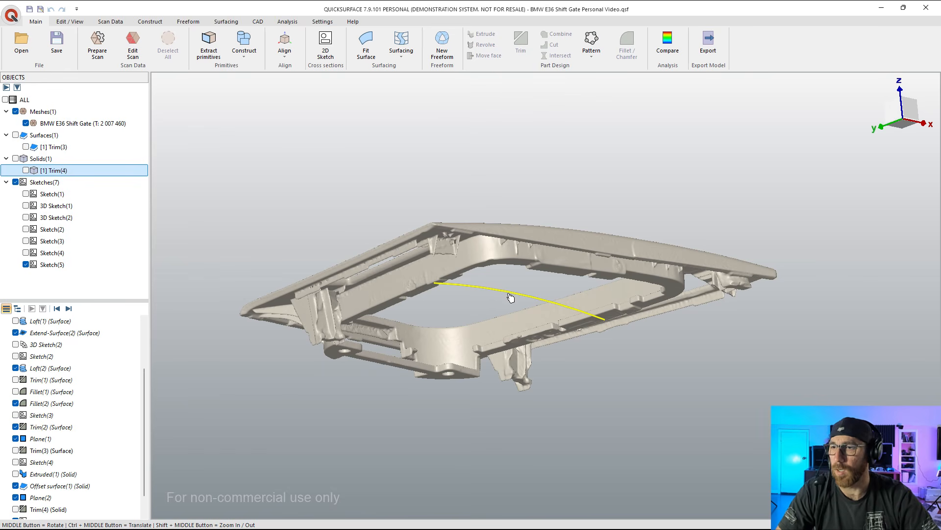
pyautogui.scroll(-1, 49, 496)
pyautogui.doubleClick(23, 498)
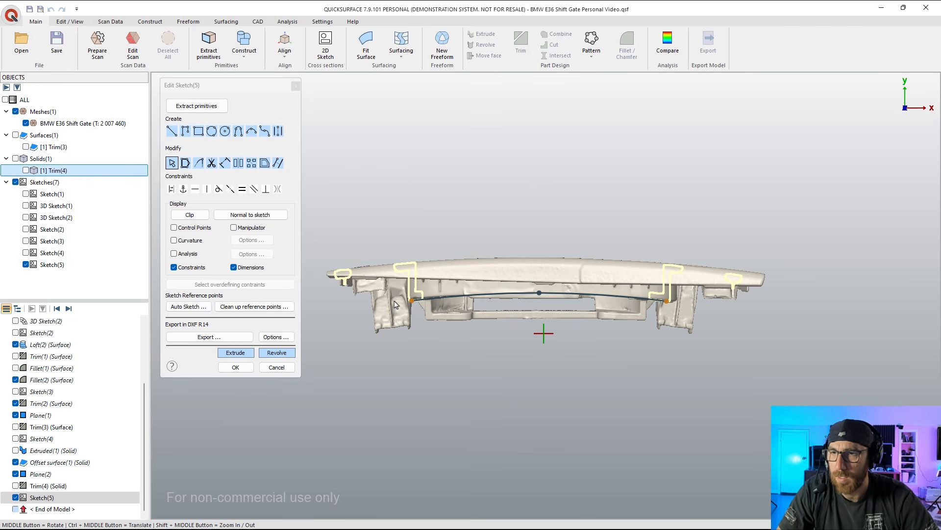
pyautogui.scroll(3, 396, 304)
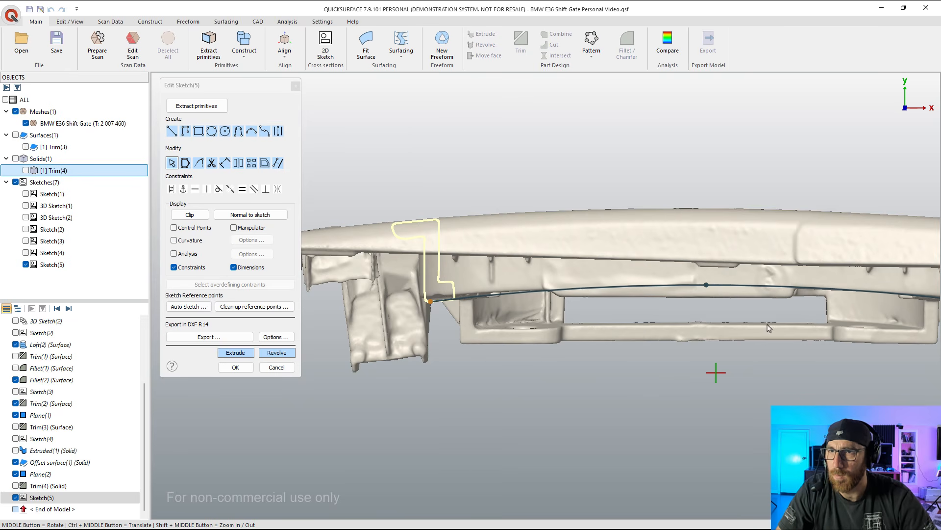
pyautogui.keyDown('ctrl'); pyautogui.moveTo(769, 328); pyautogui.dragTo(705, 305, button='middle'); pyautogui.keyUp('ctrl')
pyautogui.click(422, 281)
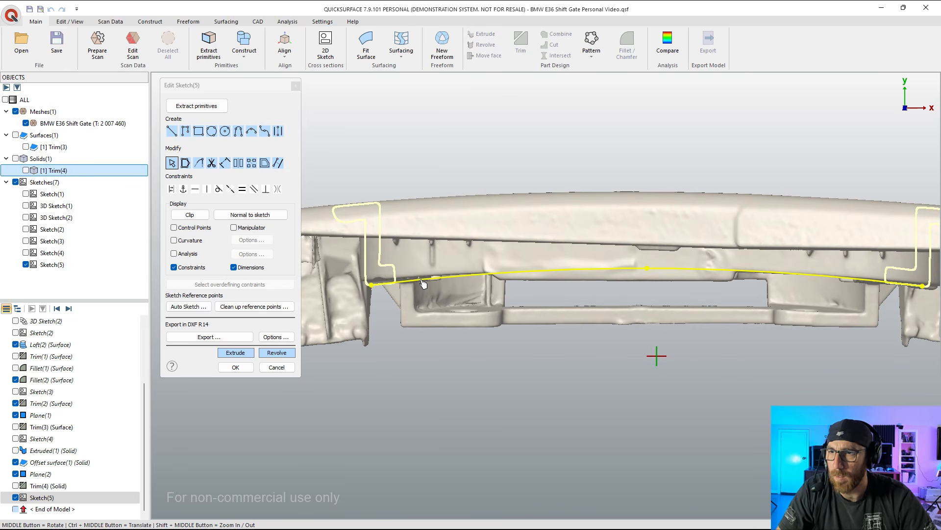
pyautogui.moveTo(372, 287); pyautogui.dragTo(330, 297)
pyautogui.scroll(-3, 328, 300)
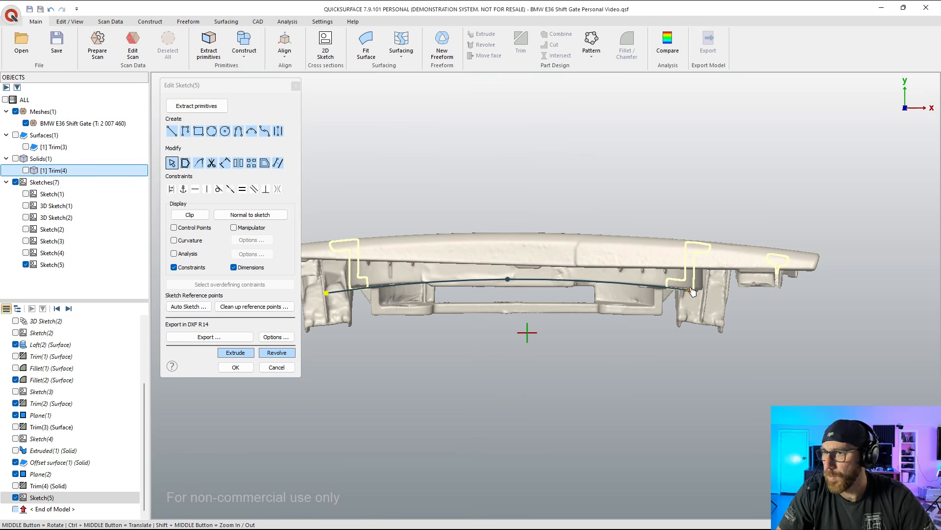
pyautogui.moveTo(690, 291); pyautogui.dragTo(739, 297)
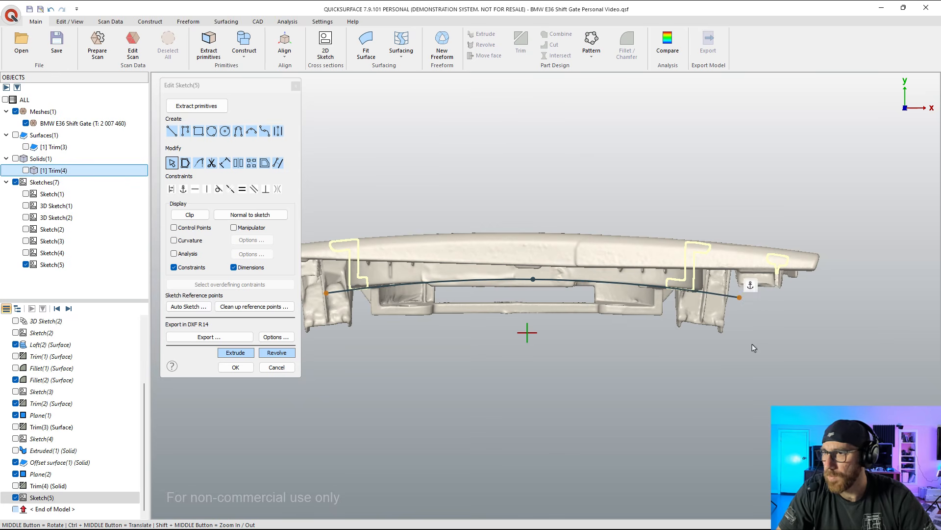
# Step: Close the profile below the arc with vertical lines from both arc ends and a line joining their lower ends
pyautogui.click(171, 131)
pyautogui.scroll(-3, 665, 279)
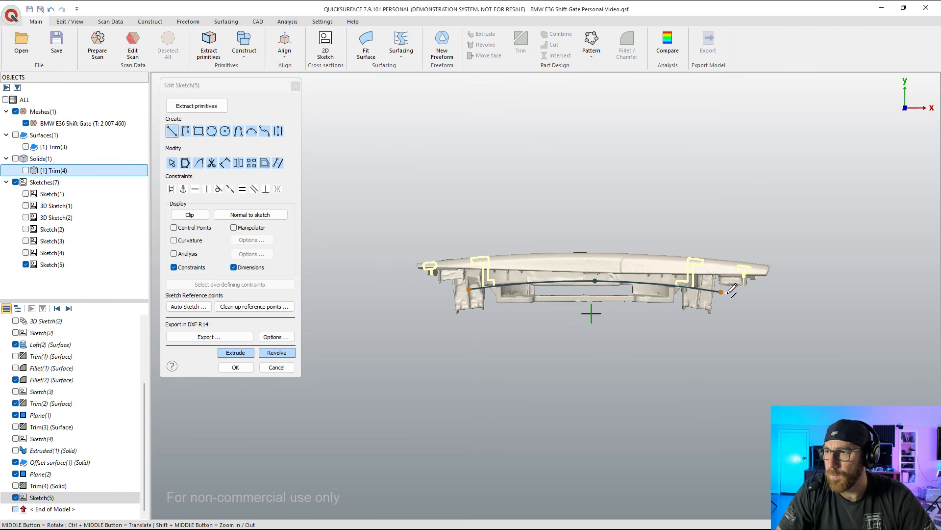
pyautogui.click(720, 292)
pyautogui.click(721, 361)
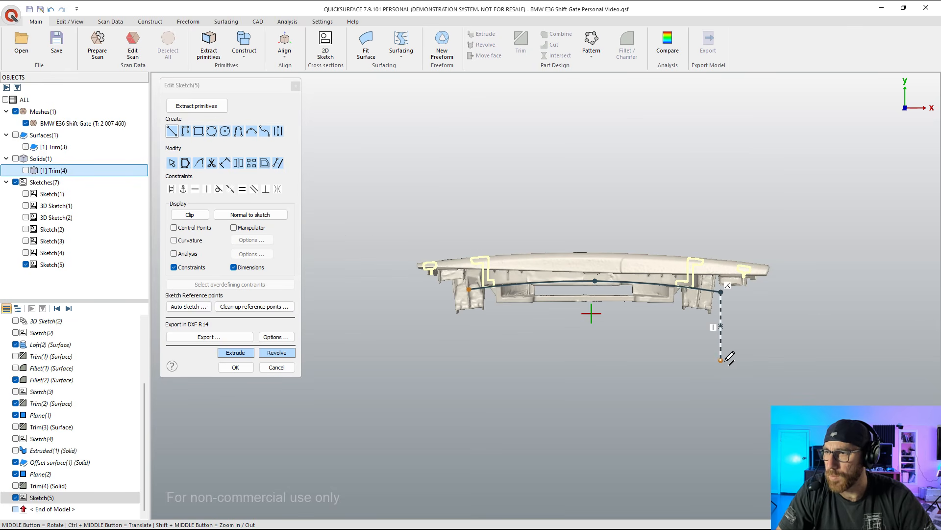
pyautogui.click(470, 290)
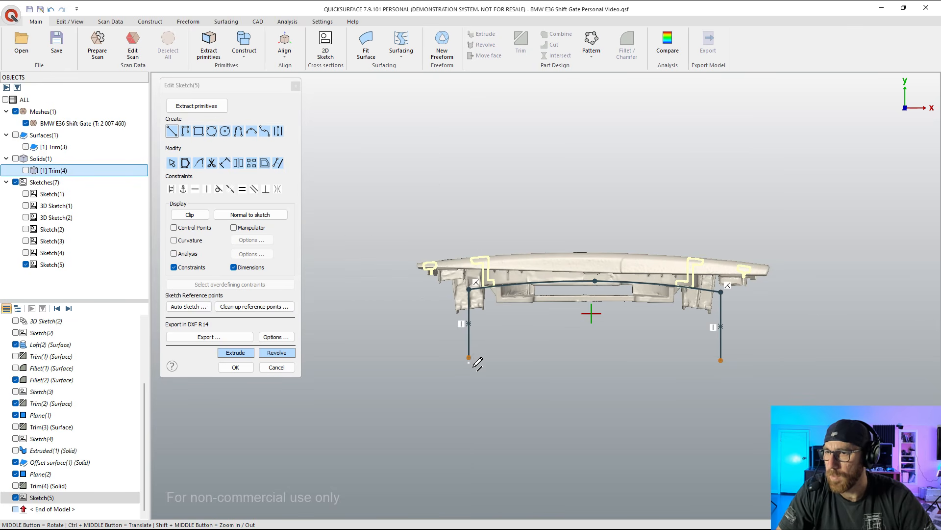
pyautogui.click(469, 356)
pyautogui.click(720, 361)
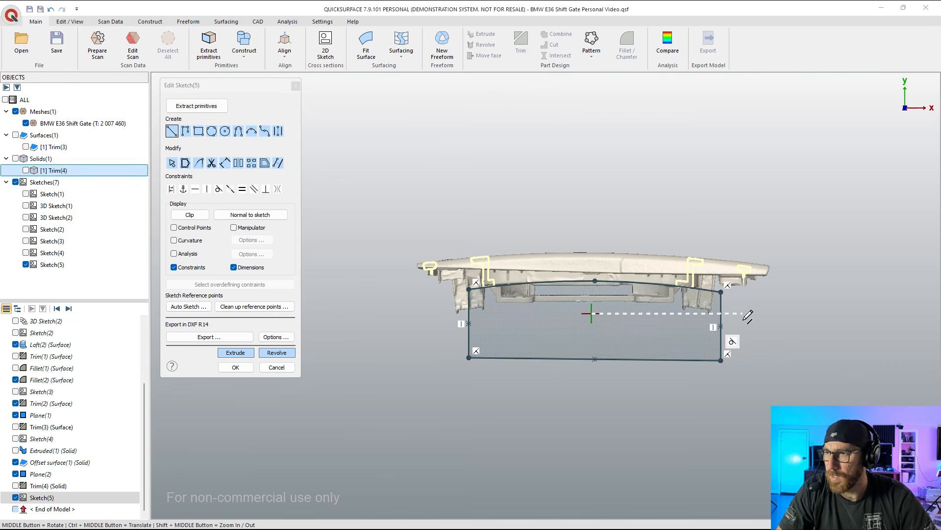
# Step: Extrude the closed profile two-sided as a new solid, about 77.5 mm for Depth 1 and 82.7 mm for Depth 2
pyautogui.click(236, 353)
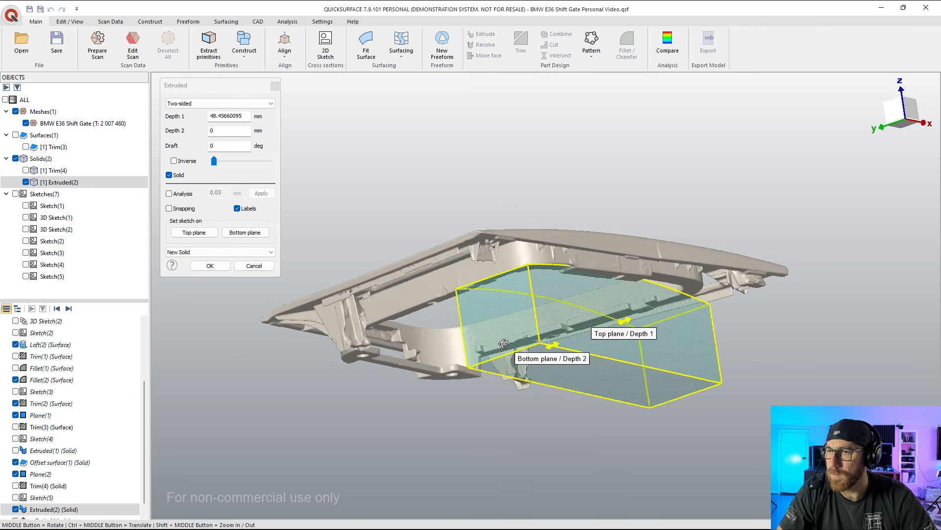
pyautogui.moveTo(663, 327); pyautogui.dragTo(706, 310)
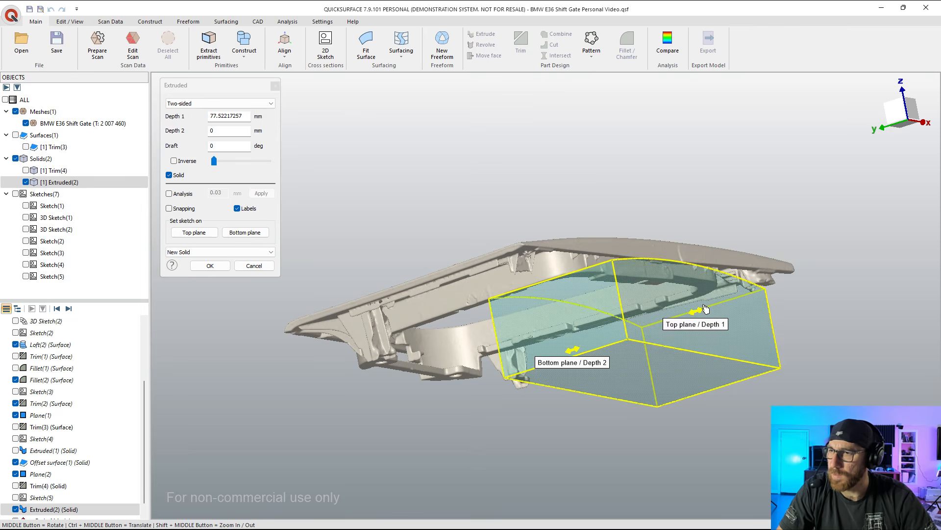
pyautogui.moveTo(669, 317); pyautogui.dragTo(602, 343, button='middle')
pyautogui.moveTo(603, 342); pyautogui.dragTo(455, 385)
pyautogui.scroll(5, 509, 368)
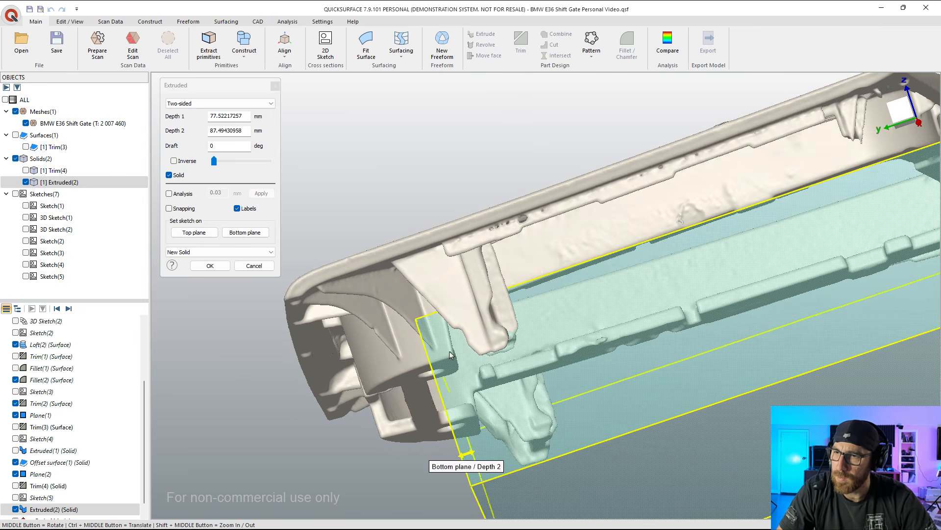
pyautogui.moveTo(458, 454); pyautogui.dragTo(483, 446)
pyautogui.moveTo(475, 409); pyautogui.dragTo(441, 391, button='middle')
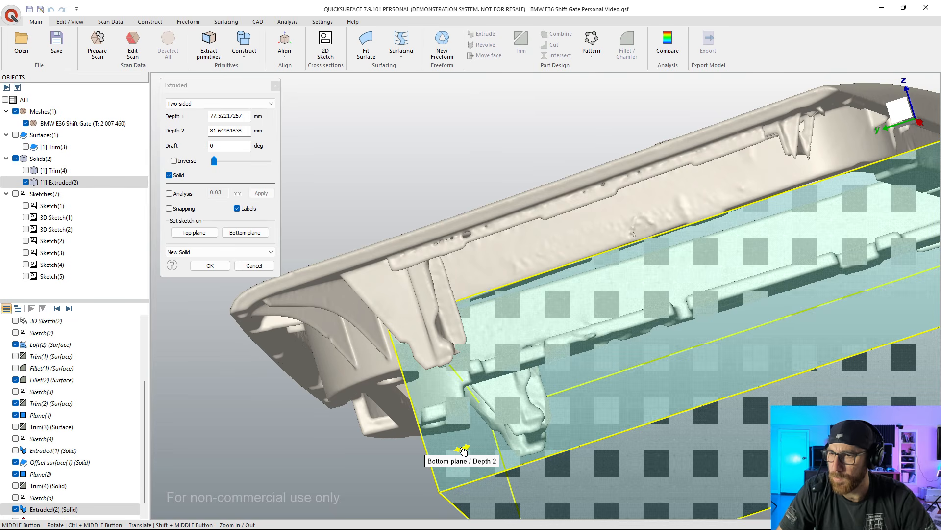
pyautogui.moveTo(463, 450); pyautogui.dragTo(463, 415)
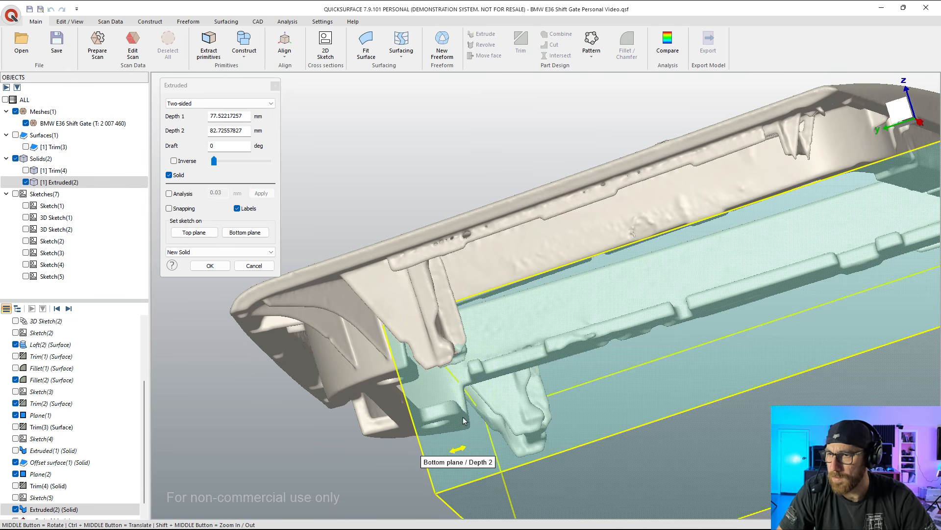
pyautogui.moveTo(463, 420); pyautogui.dragTo(456, 399, button='middle')
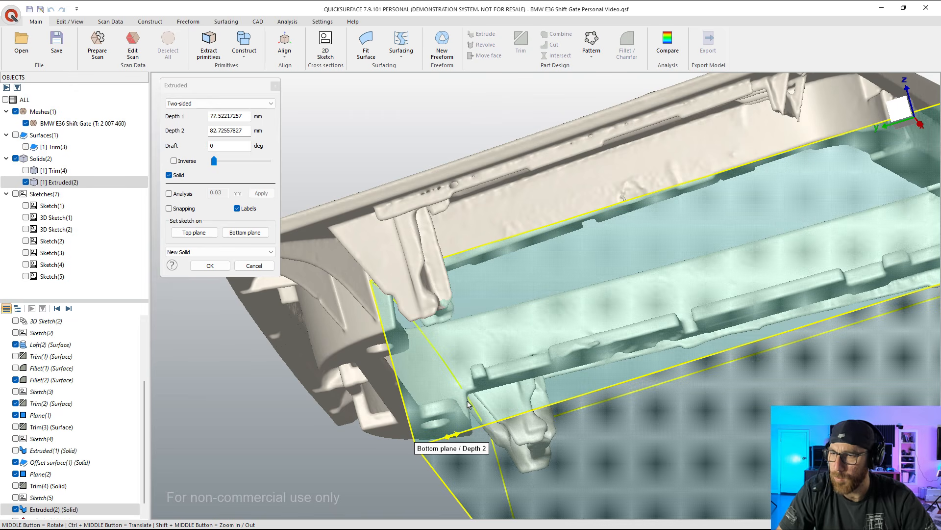
pyautogui.click(209, 265)
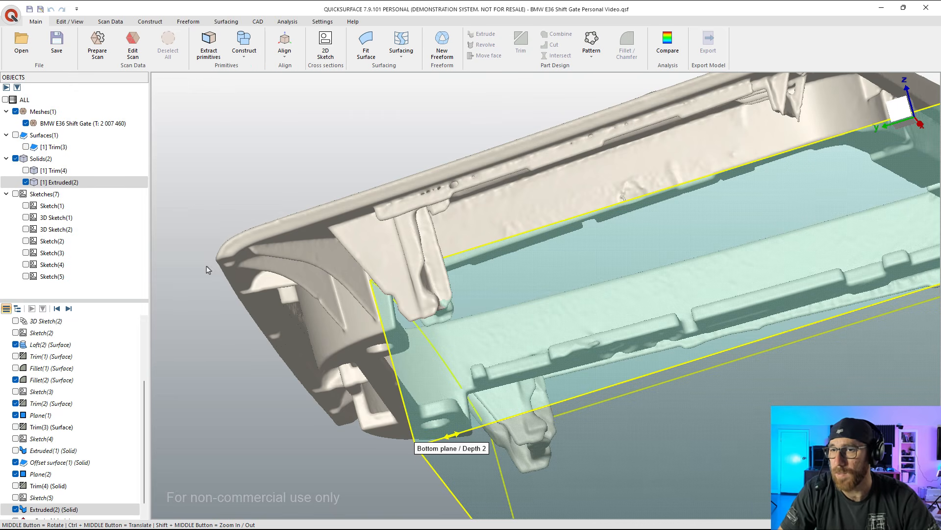
# Step: Hide the shift gate mesh and show the Trim(4) solid together with the extruded block
pyautogui.click(25, 123)
pyautogui.click(26, 170)
pyautogui.moveTo(462, 212); pyautogui.dragTo(545, 257, button='middle')
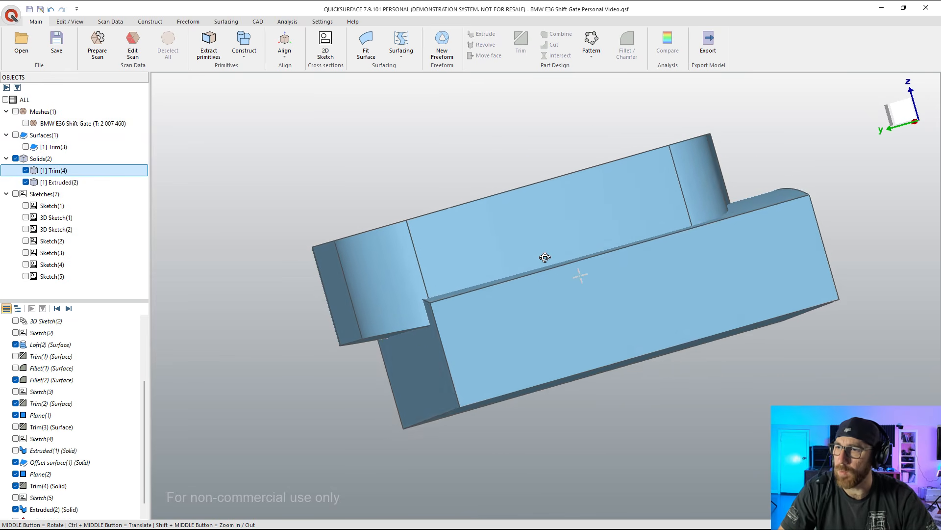
pyautogui.click(691, 295)
pyautogui.click(583, 198)
pyautogui.click(189, 162)
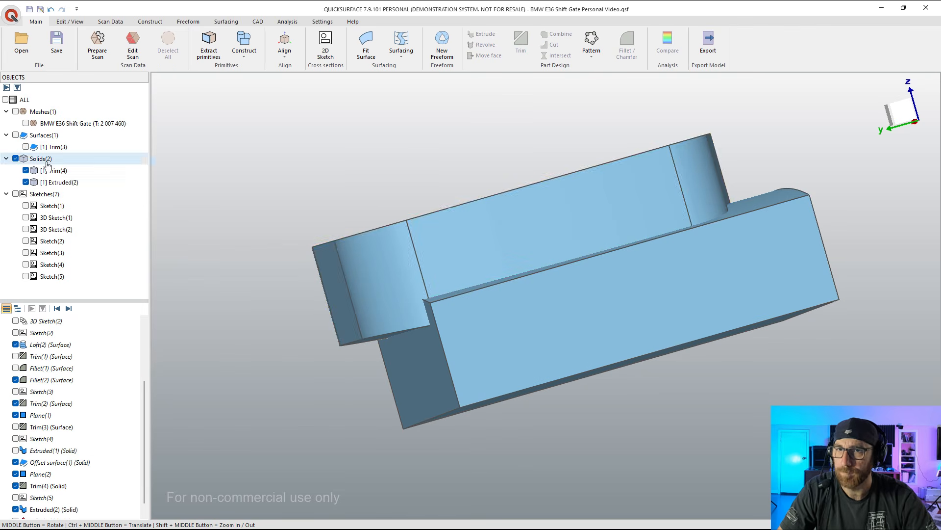
# Step: Cut the Extruded(2) block out of the Trim(4) solid
pyautogui.click(50, 170)
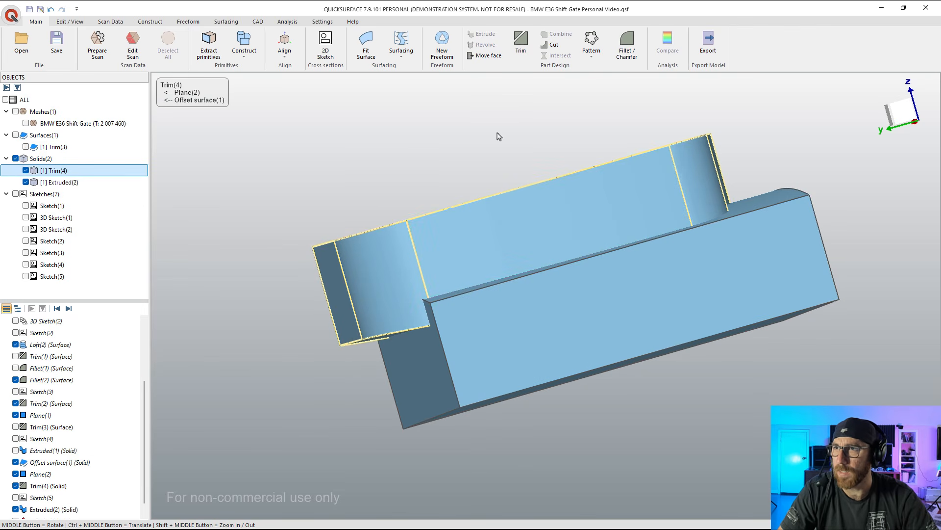
pyautogui.click(551, 45)
pyautogui.click(568, 332)
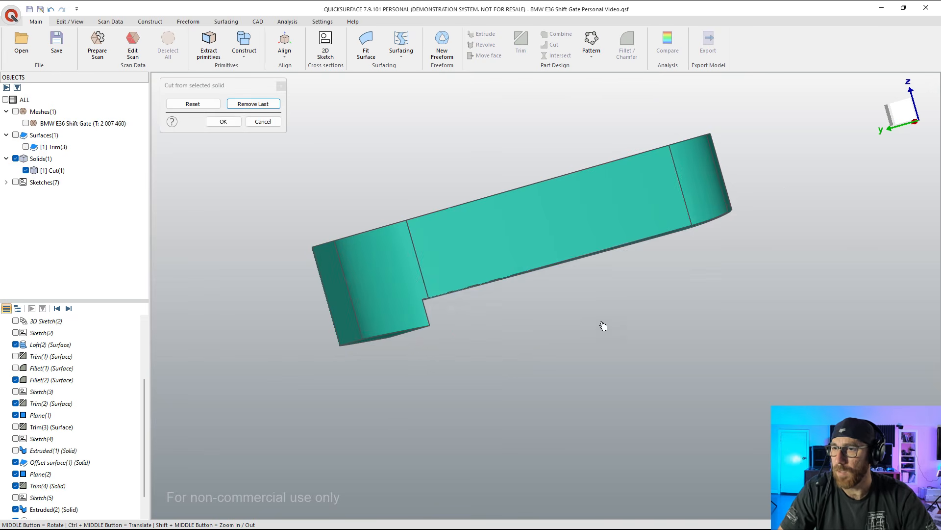
pyautogui.moveTo(616, 329); pyautogui.dragTo(496, 274, button='middle')
pyautogui.click(233, 123)
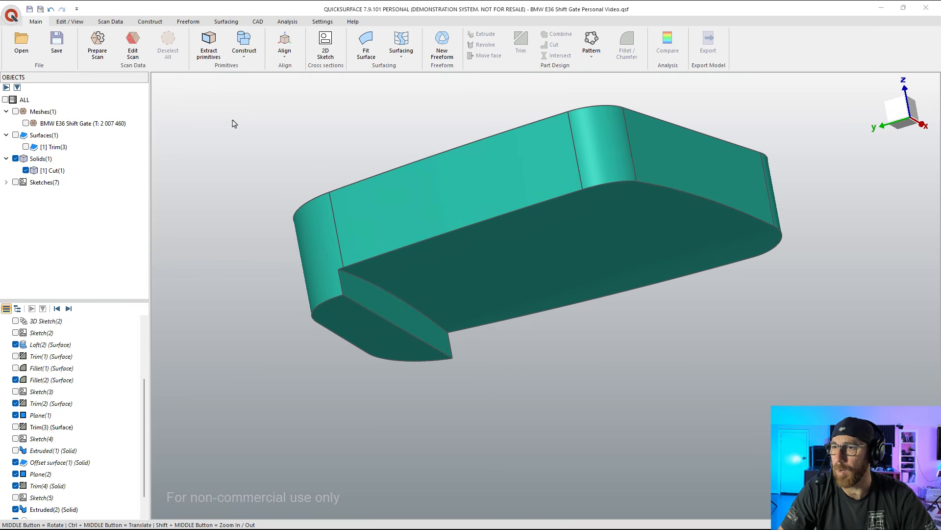
# Step: Show the shift gate mesh and inspect the cut solid's curved underside and step against the scan
pyautogui.click(26, 123)
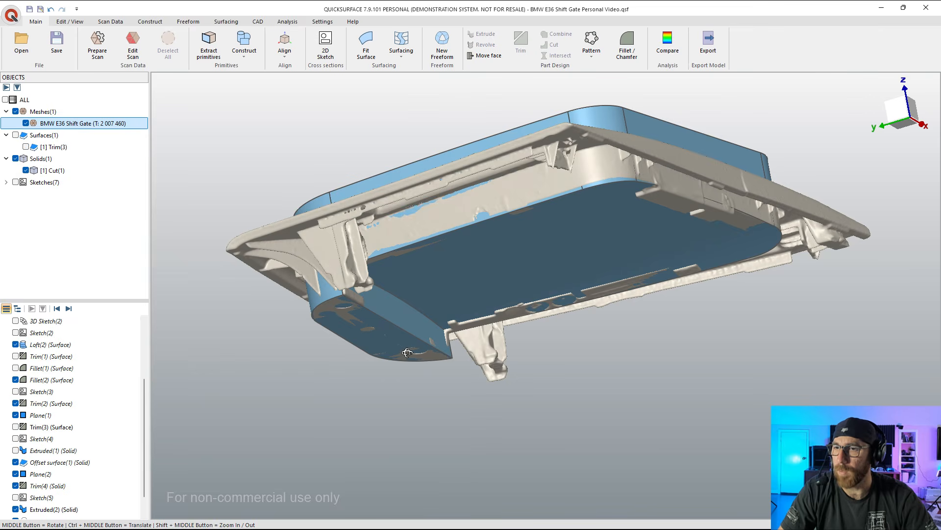
pyautogui.moveTo(368, 117); pyautogui.dragTo(440, 162, button='middle')
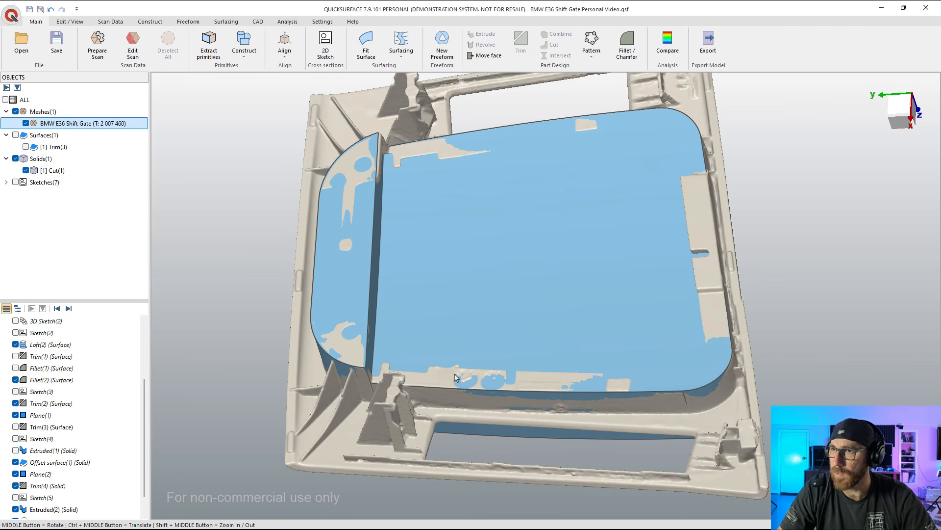
# Step: Show the Trim(3) surface alongside the shift gate mesh and hide the Cut(1) solid
pyautogui.click(668, 297)
pyautogui.click(828, 324)
pyautogui.moveTo(669, 299)
pyautogui.mouseDown(button='middle')
pyautogui.moveTo(754, 317)
pyautogui.moveTo(801, 263)
pyautogui.moveTo(489, 341)
pyautogui.moveTo(429, 121)
pyautogui.mouseUp(button='middle')
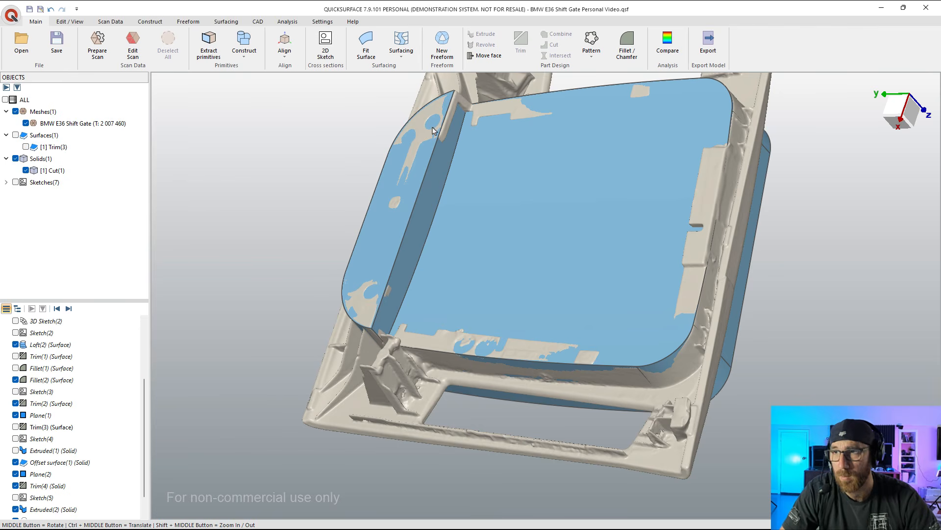
pyautogui.scroll(-3, 544, 245)
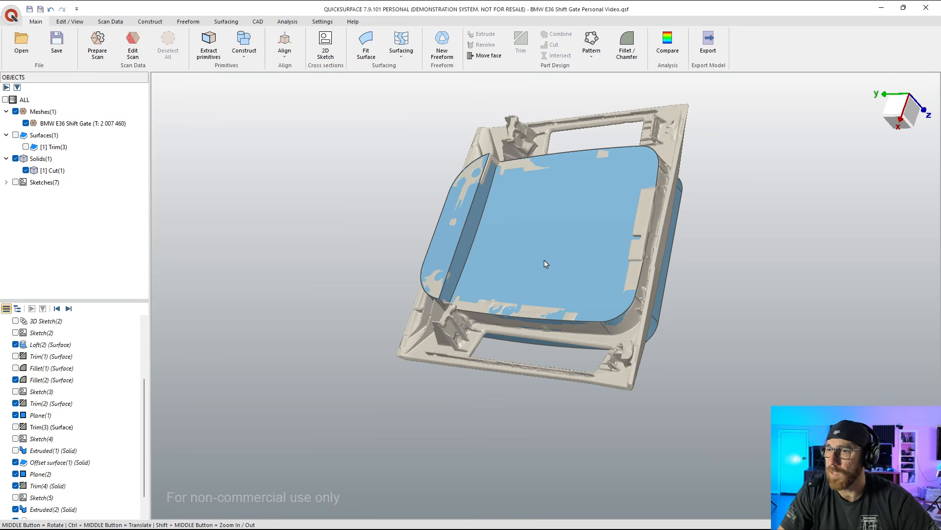
pyautogui.moveTo(546, 263); pyautogui.dragTo(547, 283, button='middle')
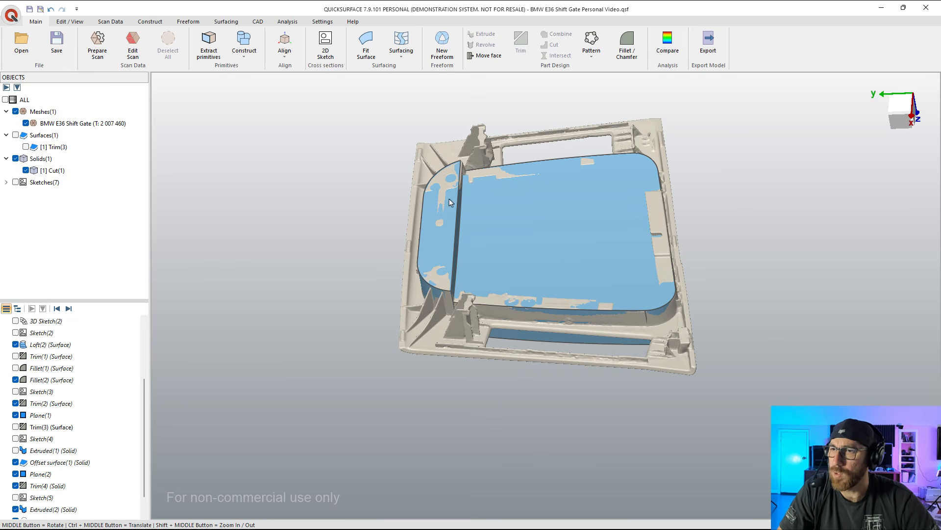
pyautogui.click(25, 146)
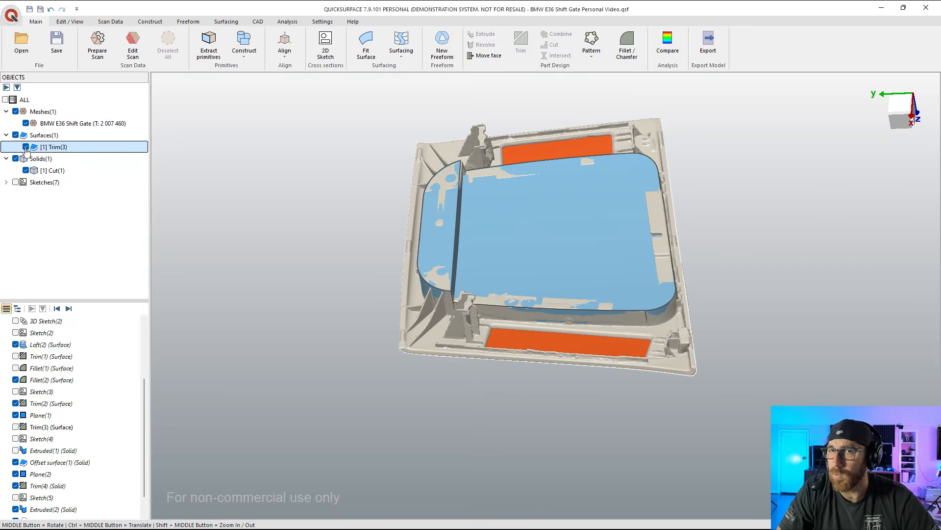
pyautogui.moveTo(521, 247); pyautogui.dragTo(621, 290, button='middle')
pyautogui.click(678, 258)
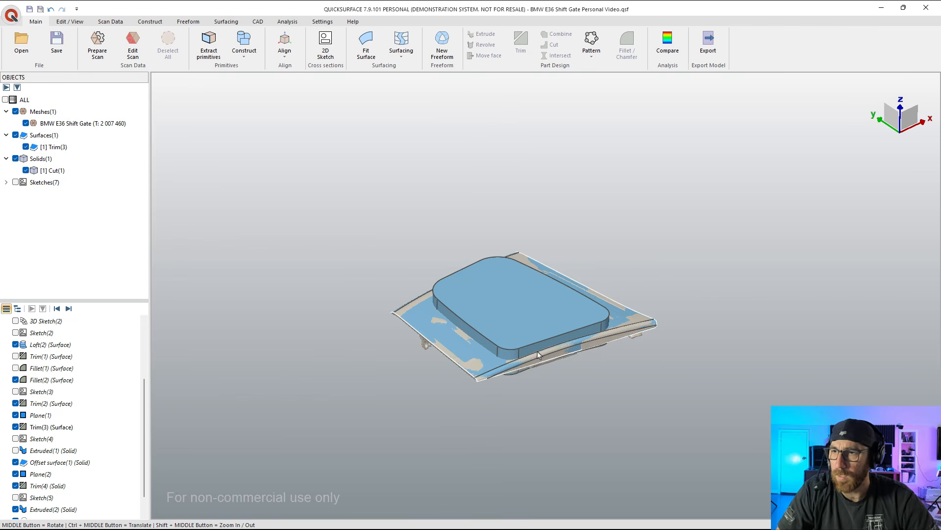
pyautogui.scroll(2, 537, 354)
pyautogui.moveTo(505, 358); pyautogui.dragTo(589, 265, button='middle')
pyautogui.click(16, 158)
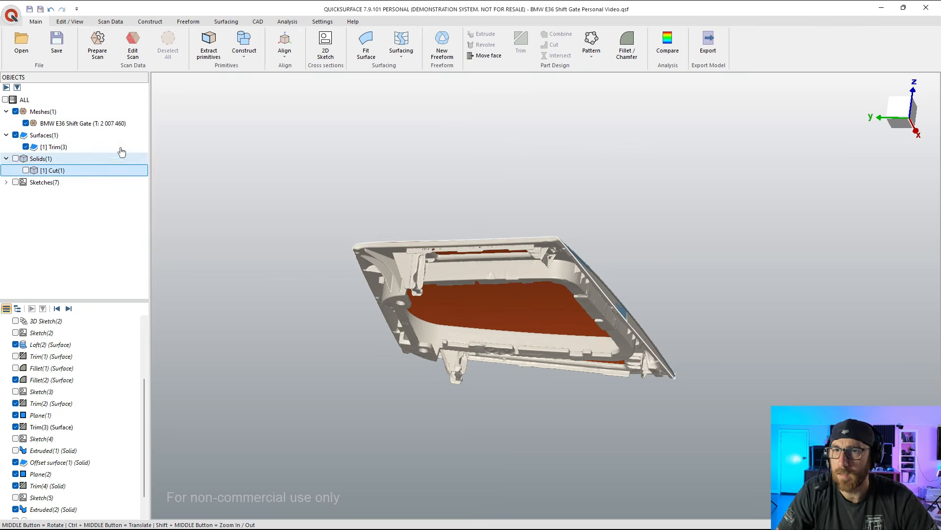
# Step: Start thickening the Trim(3) surface into a solid, with deviation analysis enabled at 0.03 mm
pyautogui.click(49, 147)
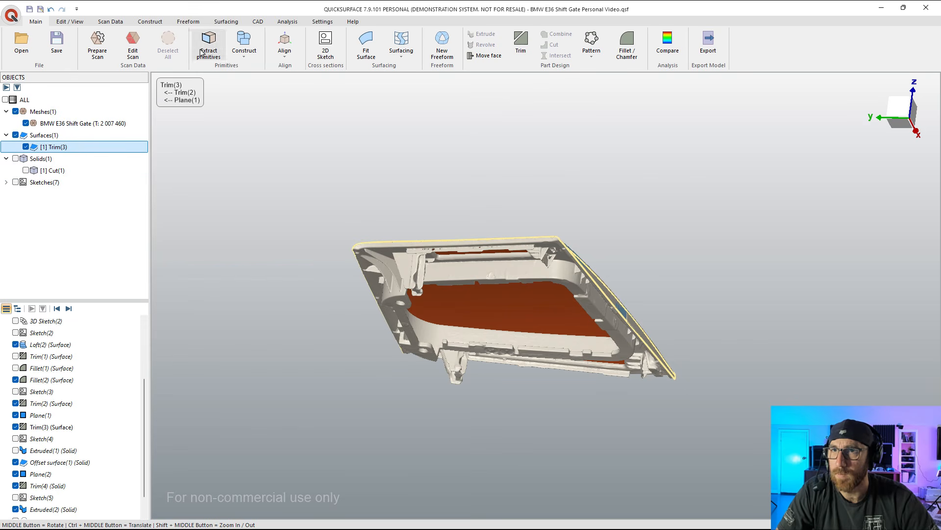
pyautogui.click(404, 59)
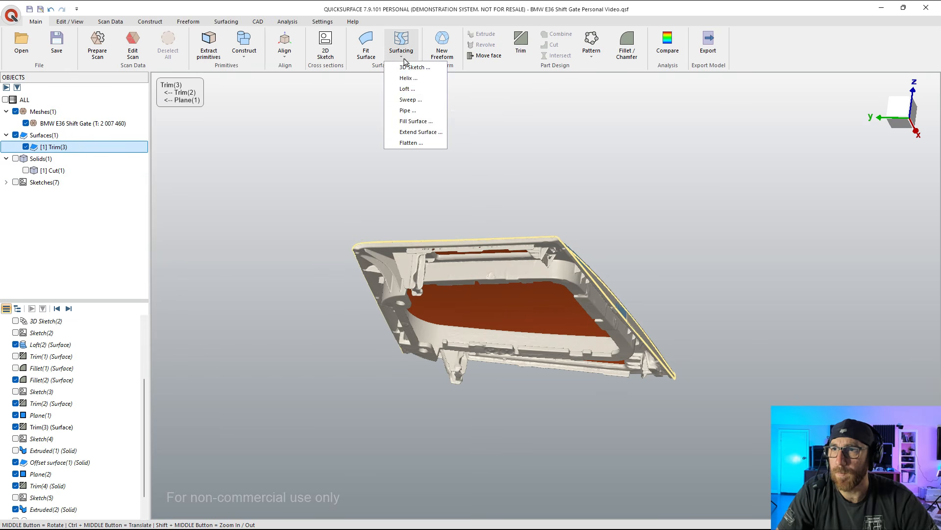
pyautogui.click(237, 23)
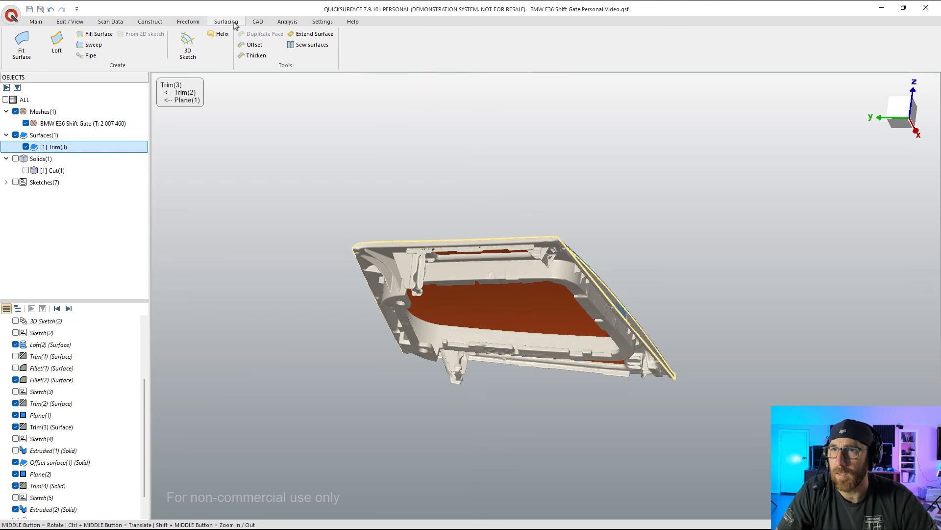
pyautogui.click(255, 55)
pyautogui.moveTo(458, 271); pyautogui.dragTo(443, 345, button='middle')
pyautogui.click(169, 209)
pyautogui.scroll(3, 432, 326)
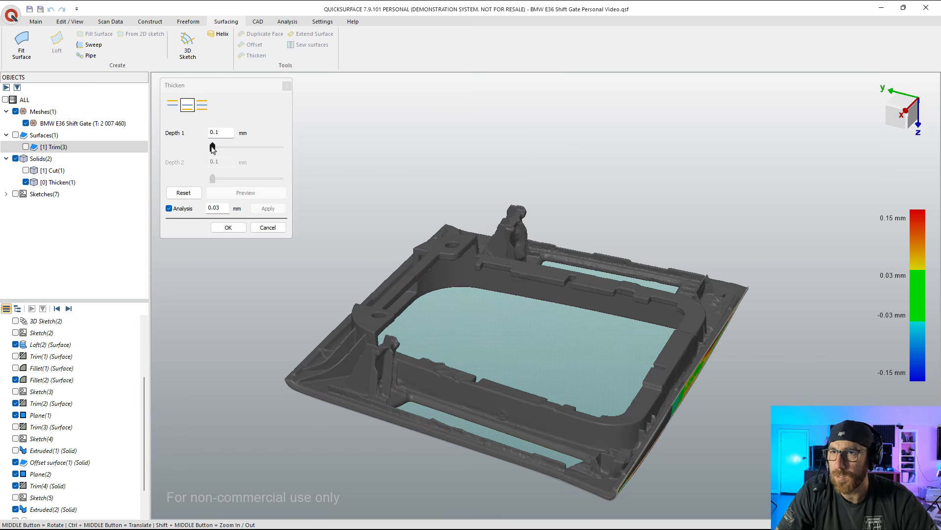
# Step: Set the thickening's Depth 1 to 3.9 mm, matching the scan's inner face near the corner
pyautogui.click(212, 148)
pyautogui.moveTo(219, 148); pyautogui.dragTo(228, 160)
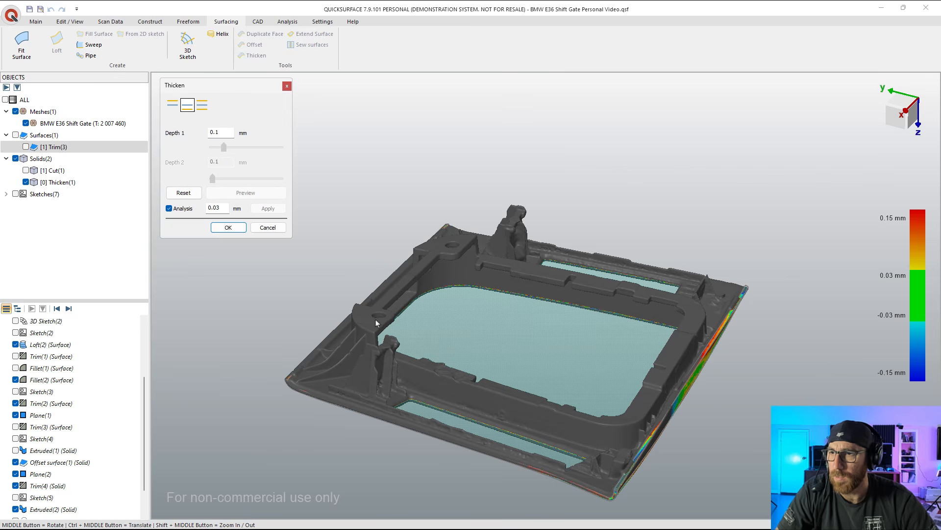
pyautogui.moveTo(370, 299); pyautogui.dragTo(461, 443, button='middle')
pyautogui.scroll(6, 616, 474)
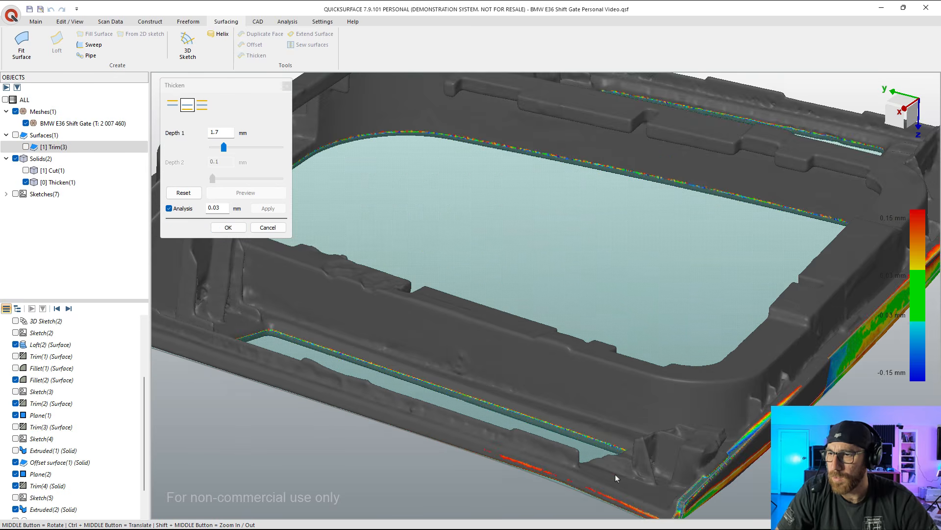
pyautogui.moveTo(615, 474); pyautogui.dragTo(637, 467, button='middle')
pyautogui.scroll(-7, 636, 467)
pyautogui.scroll(8, 768, 350)
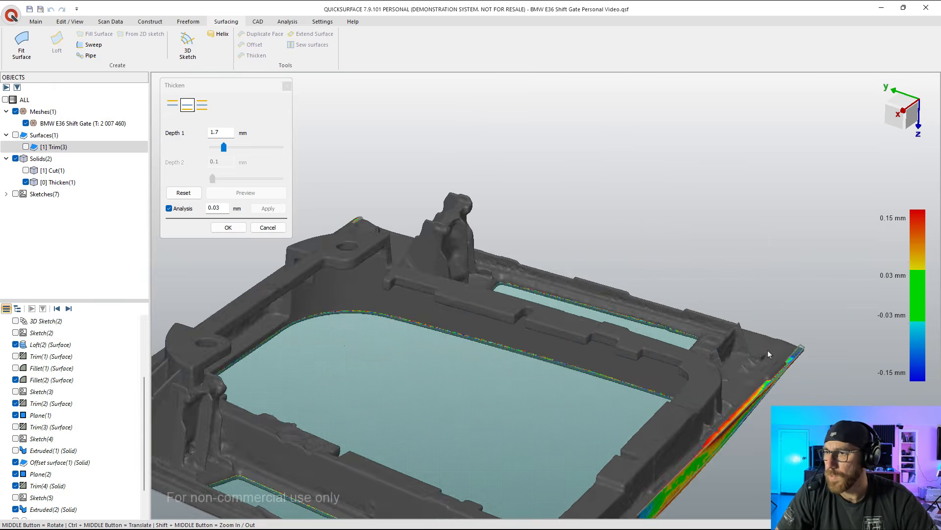
pyautogui.moveTo(224, 147); pyautogui.dragTo(239, 149)
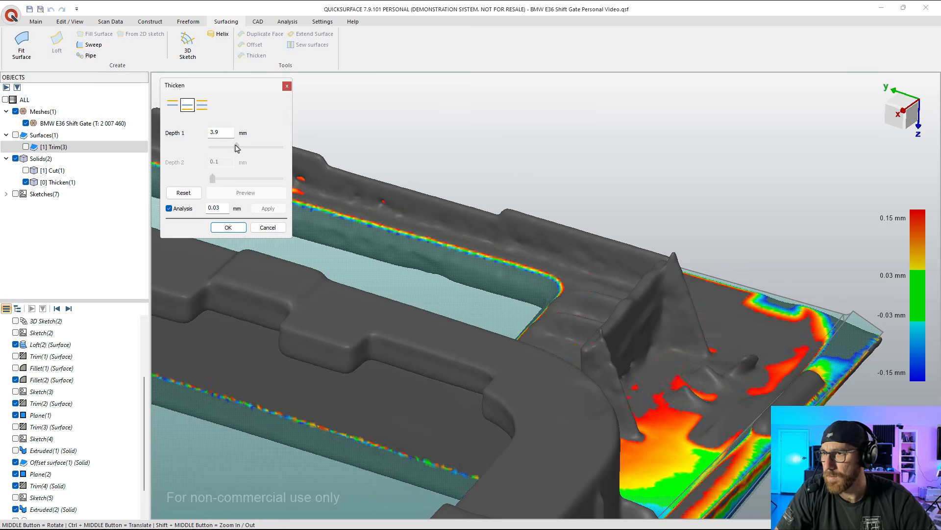
pyautogui.moveTo(239, 148); pyautogui.dragTo(237, 149)
pyautogui.moveTo(239, 147); pyautogui.dragTo(241, 146)
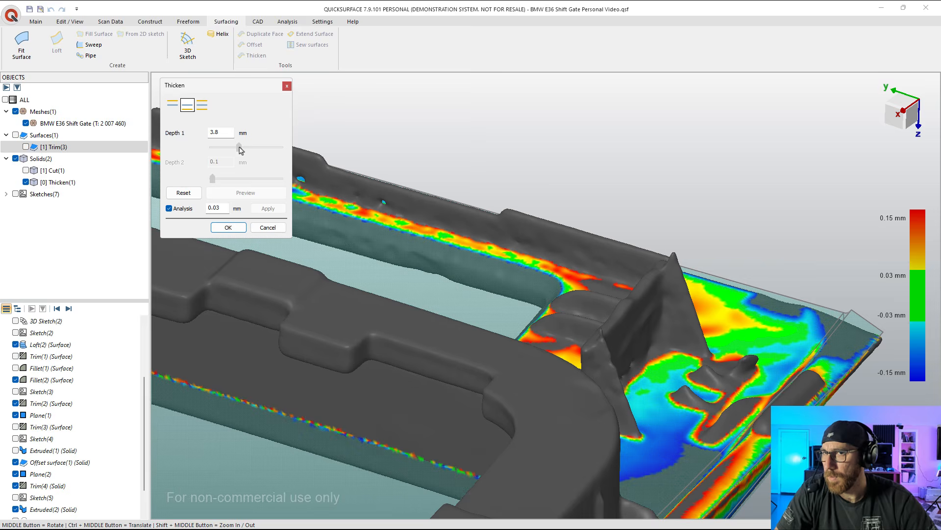
# Step: Check the thickening's deviation at the gate's corners and edge ribs, and accept the thickened solid
pyautogui.scroll(-3, 483, 143)
pyautogui.moveTo(516, 181); pyautogui.dragTo(505, 280, button='middle')
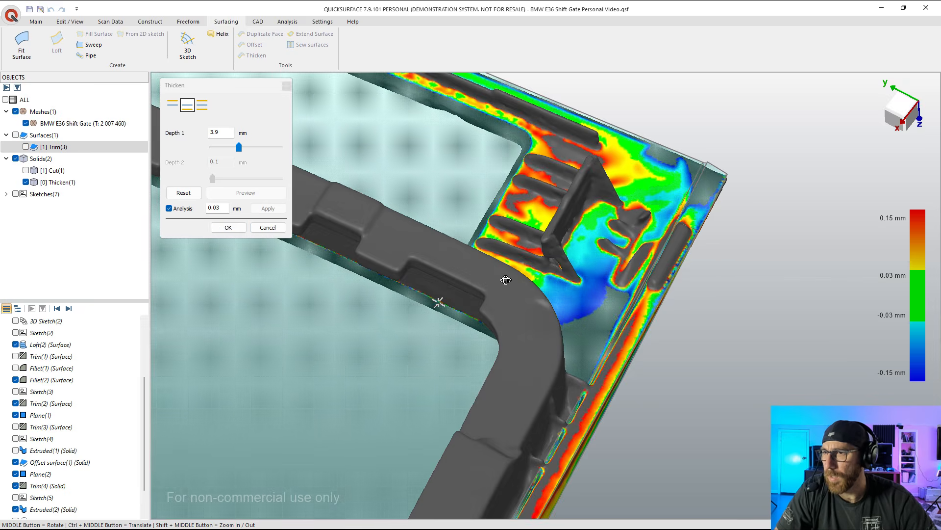
pyautogui.scroll(-5, 513, 284)
pyautogui.scroll(-2, 393, 330)
pyautogui.moveTo(393, 331); pyautogui.dragTo(432, 382, button='middle')
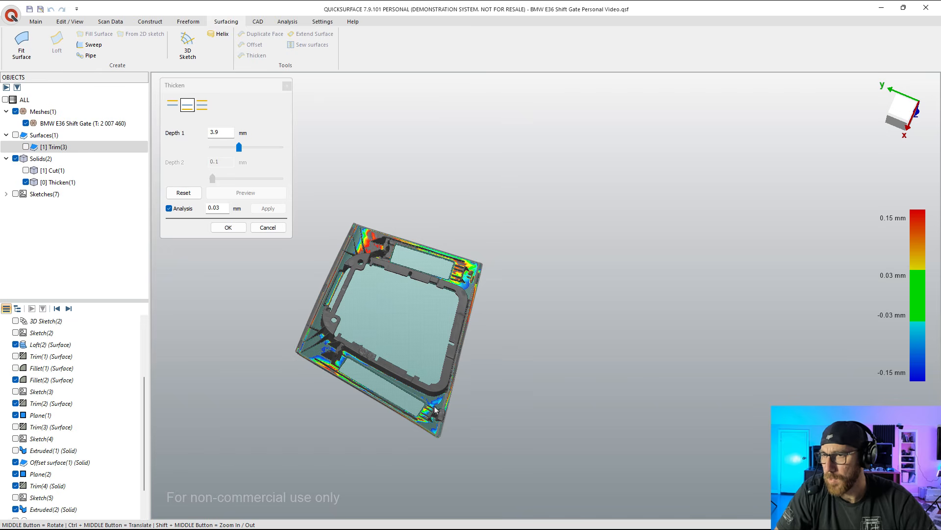
pyautogui.moveTo(427, 402); pyautogui.dragTo(341, 303, button='middle')
pyautogui.scroll(5, 339, 304)
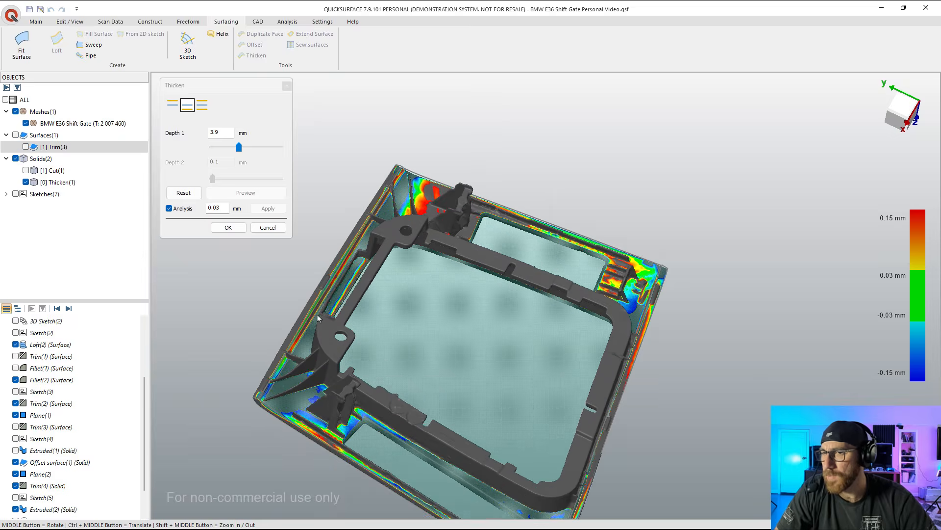
pyautogui.scroll(5, 313, 316)
pyautogui.moveTo(346, 340); pyautogui.dragTo(367, 257, button='middle')
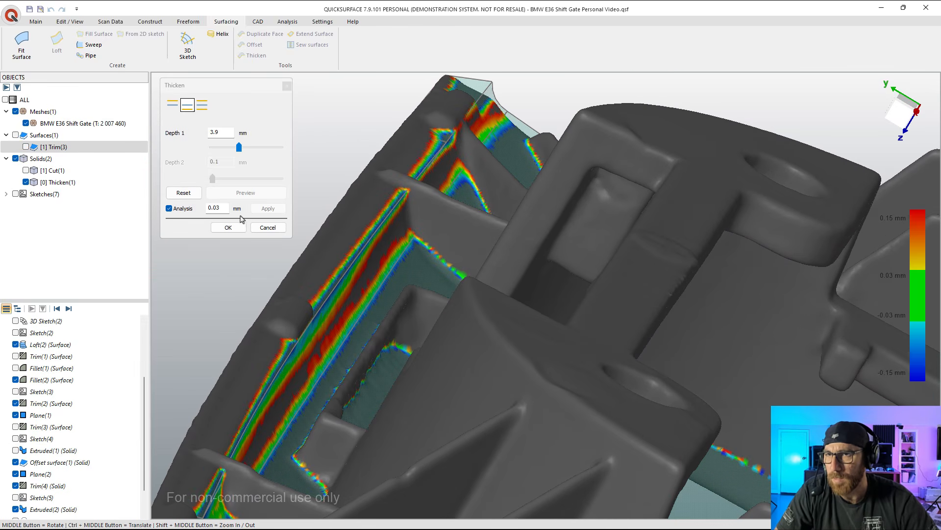
pyautogui.click(228, 230)
# Step: Hide the shift gate mesh and show the Cut(1) solid together with the thickened panel
pyautogui.scroll(-5, 375, 215)
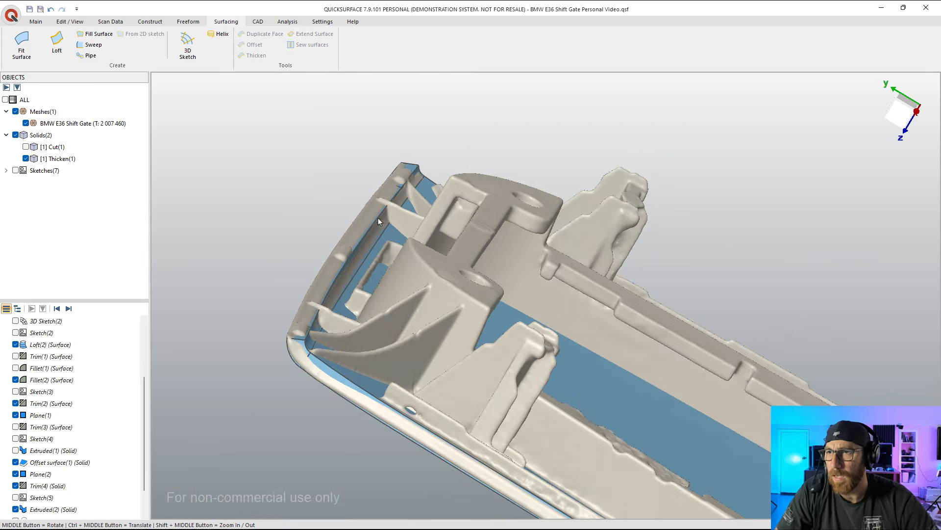
pyautogui.moveTo(440, 256); pyautogui.dragTo(564, 236, button='middle')
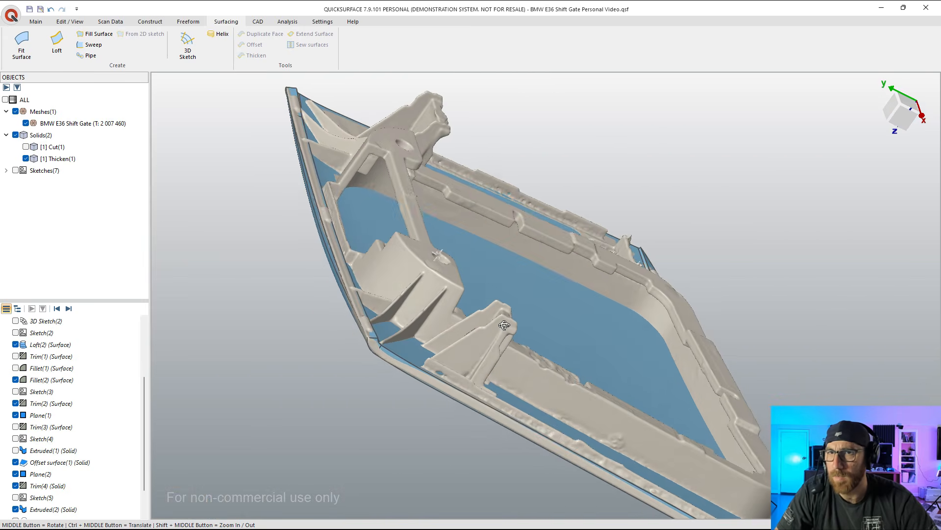
pyautogui.click(25, 124)
pyautogui.click(25, 146)
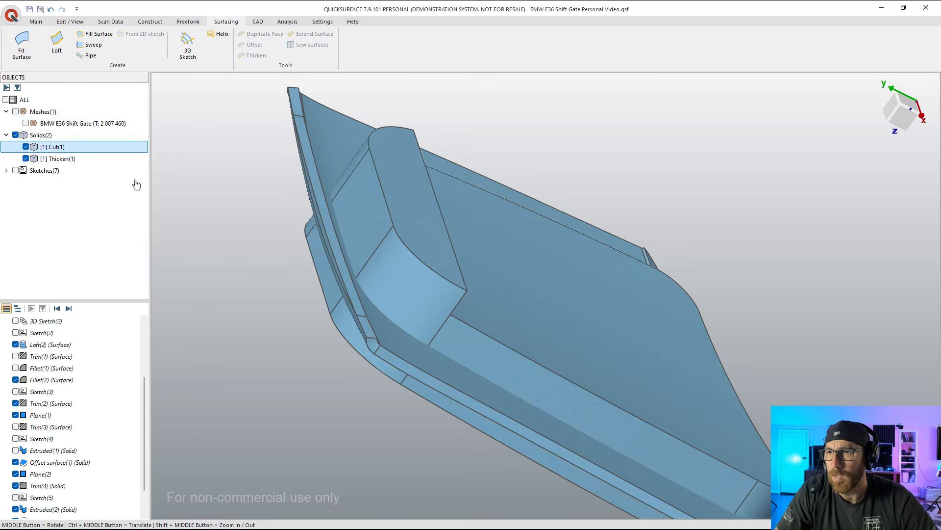
pyautogui.moveTo(392, 240); pyautogui.dragTo(316, 260, button='middle')
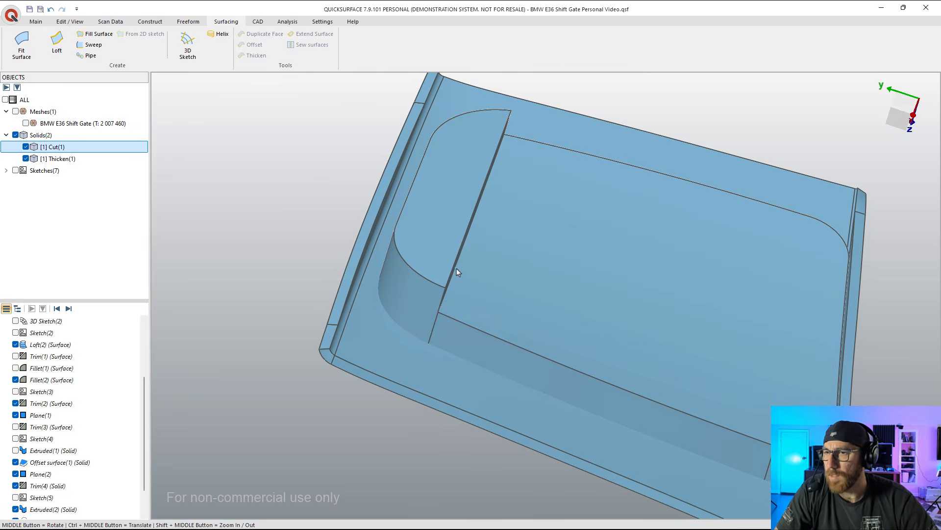
pyautogui.scroll(-3, 458, 272)
pyautogui.moveTo(474, 275); pyautogui.dragTo(690, 180, button='middle')
pyautogui.moveTo(496, 229); pyautogui.dragTo(584, 290, button='middle')
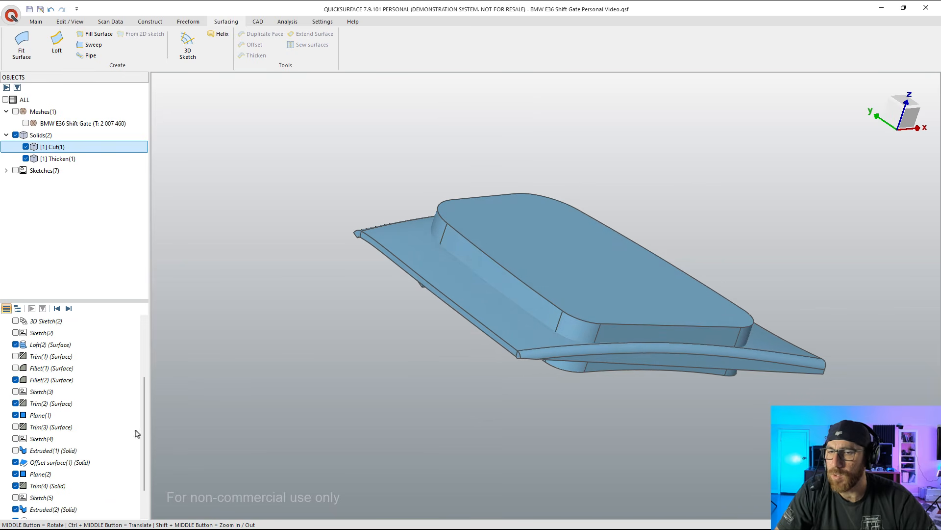
pyautogui.scroll(-3, 45, 486)
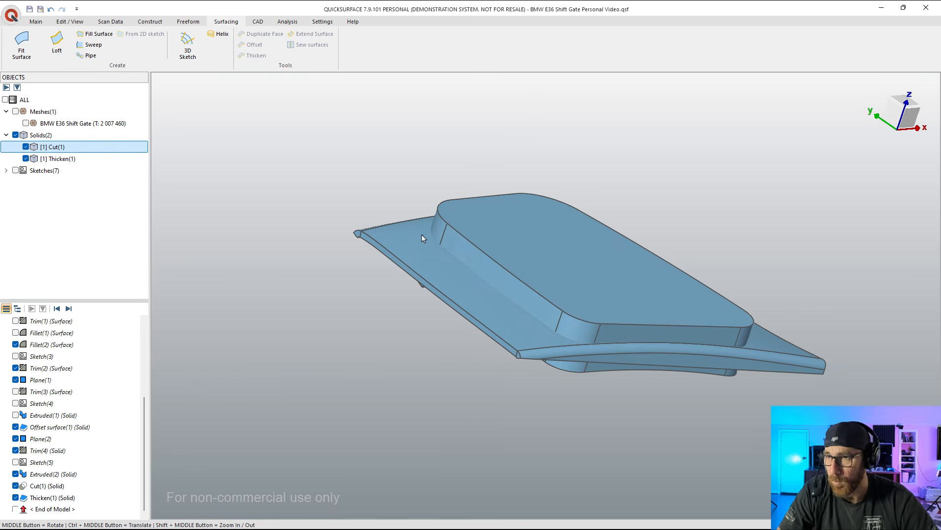
pyautogui.moveTo(422, 238); pyautogui.dragTo(466, 263, button='middle')
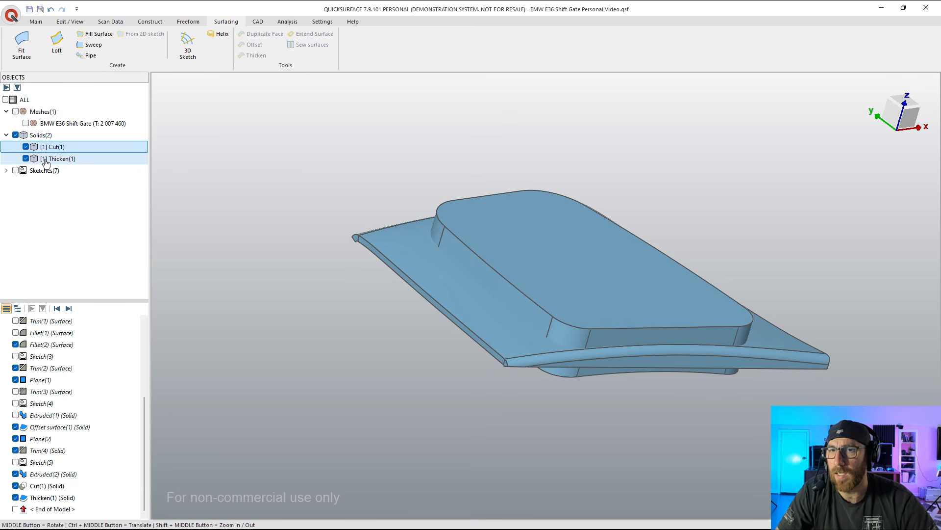
# Step: Trim the Thicken(1) and Cut(1) solids into one body with merged faces, removing the block above the panel
pyautogui.click(36, 23)
pyautogui.click(39, 158)
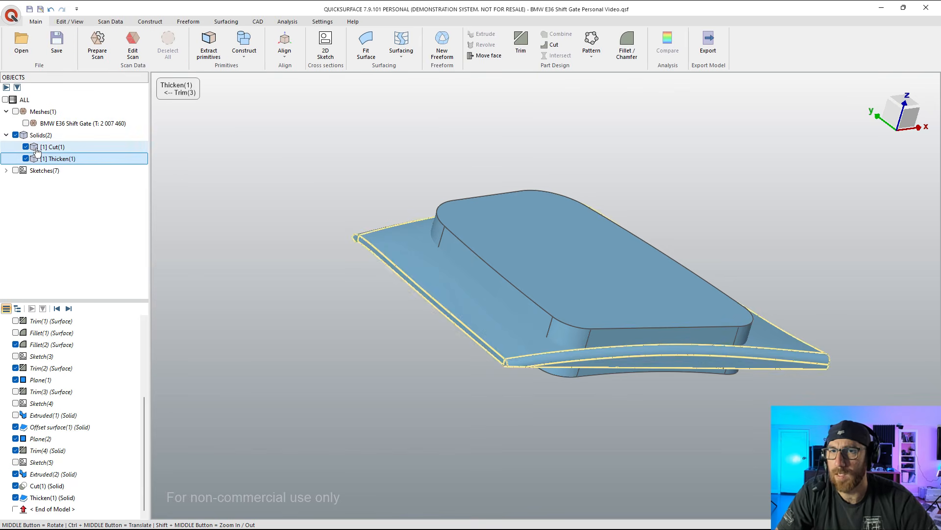
pyautogui.keyDown('ctrl'); pyautogui.click(37, 150); pyautogui.keyUp('ctrl')
pyautogui.click(520, 43)
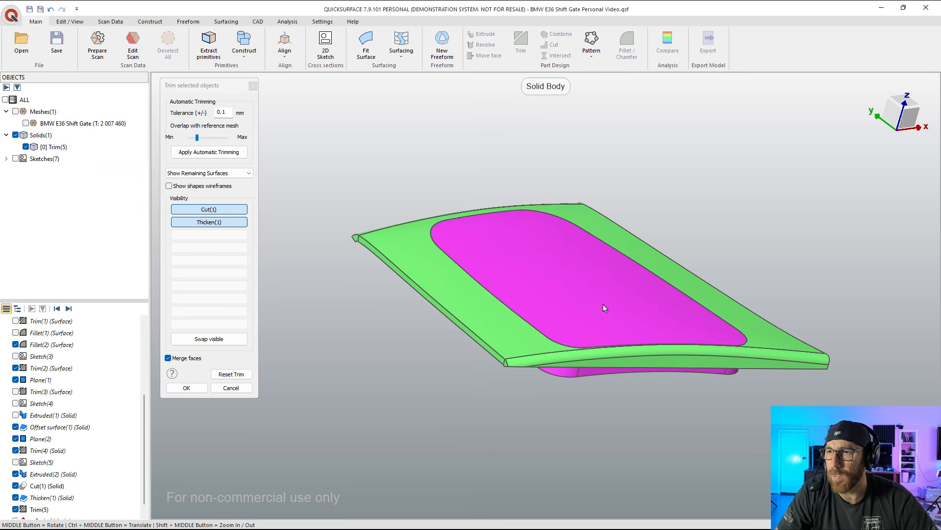
pyautogui.moveTo(603, 305); pyautogui.dragTo(812, 315, button='middle')
pyautogui.click(196, 389)
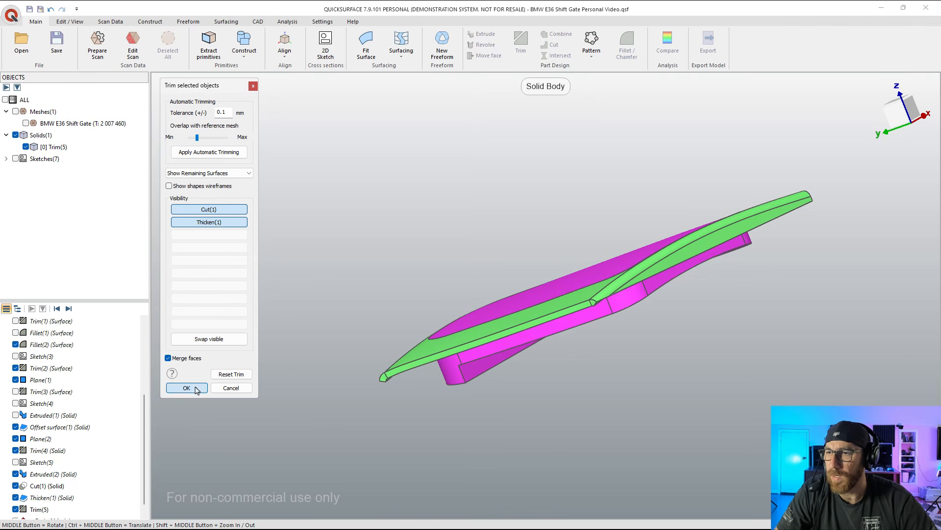
pyautogui.click(197, 389)
# Step: Start an offset of the complete Trim(5) solid, with the panel and the central block included together
pyautogui.moveTo(500, 374); pyautogui.dragTo(576, 187, button='middle')
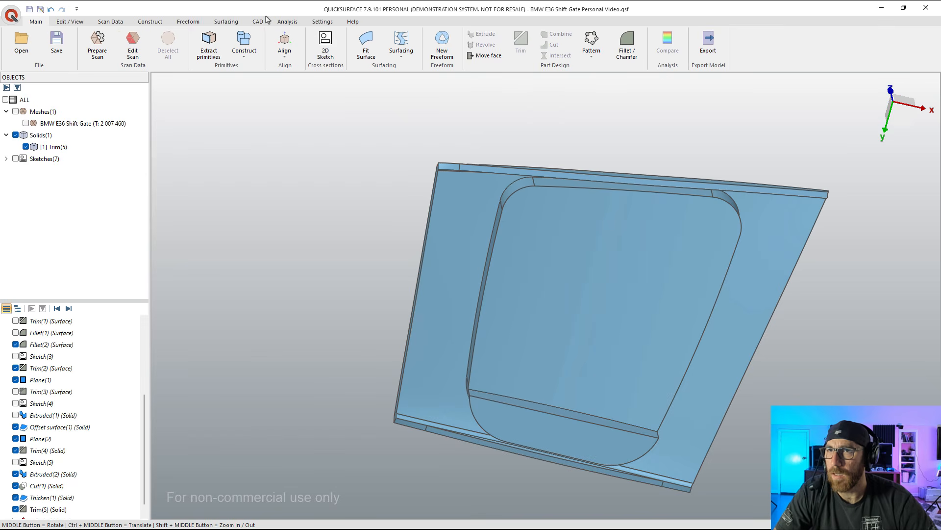
pyautogui.click(235, 23)
pyautogui.moveTo(544, 310)
pyautogui.mouseDown(button='middle')
pyautogui.moveTo(605, 373)
pyautogui.moveTo(597, 297)
pyautogui.mouseUp(button='middle')
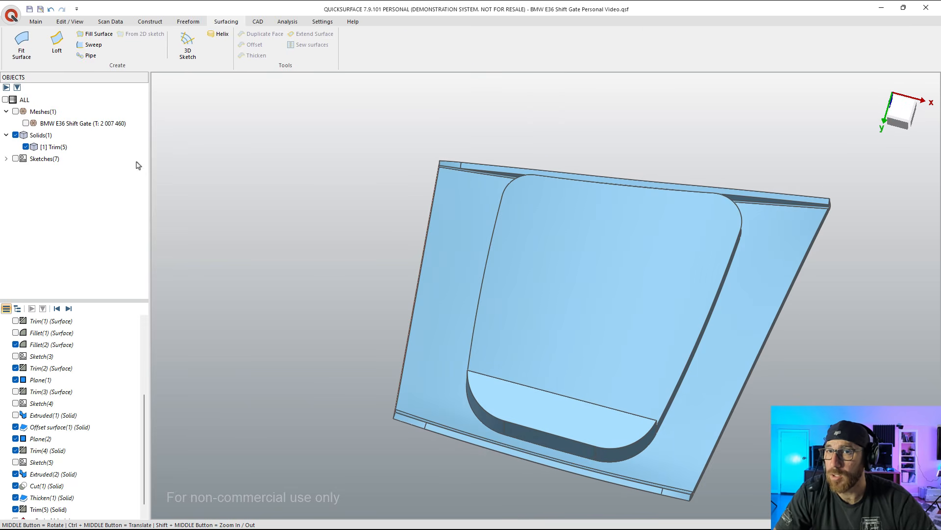
pyautogui.click(591, 329)
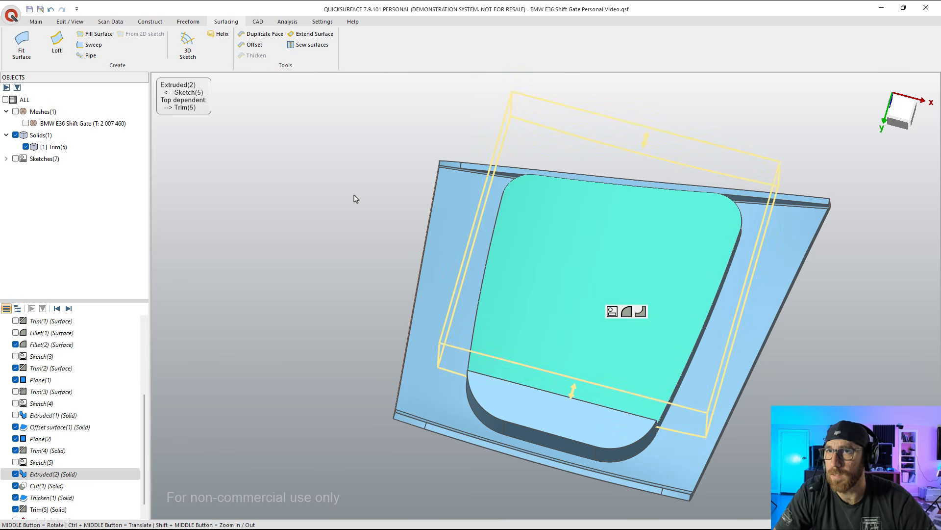
pyautogui.click(205, 216)
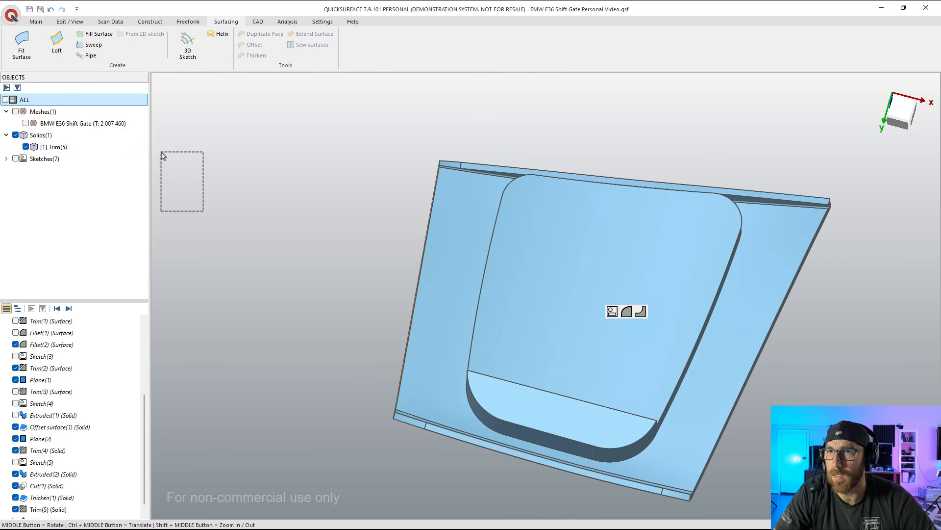
pyautogui.click(37, 149)
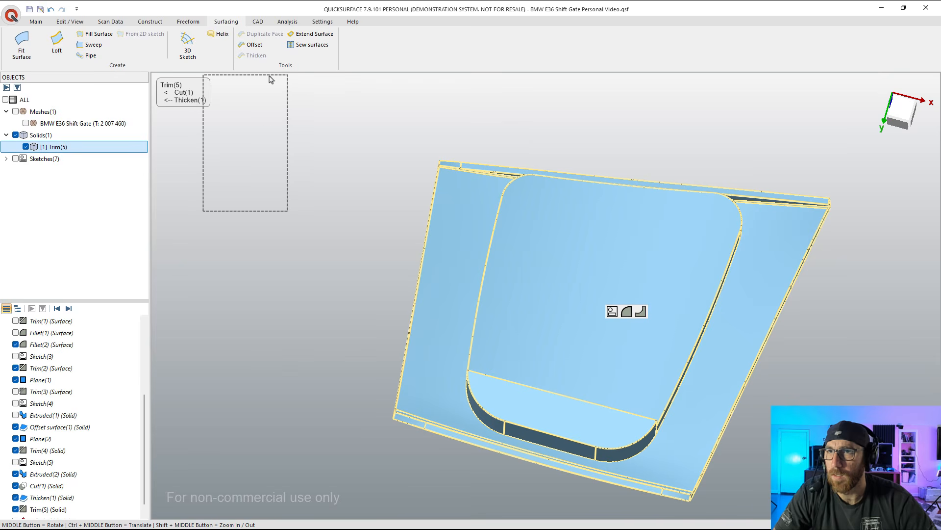
pyautogui.click(254, 44)
pyautogui.moveTo(563, 349); pyautogui.dragTo(641, 364, button='middle')
pyautogui.scroll(2, 663, 369)
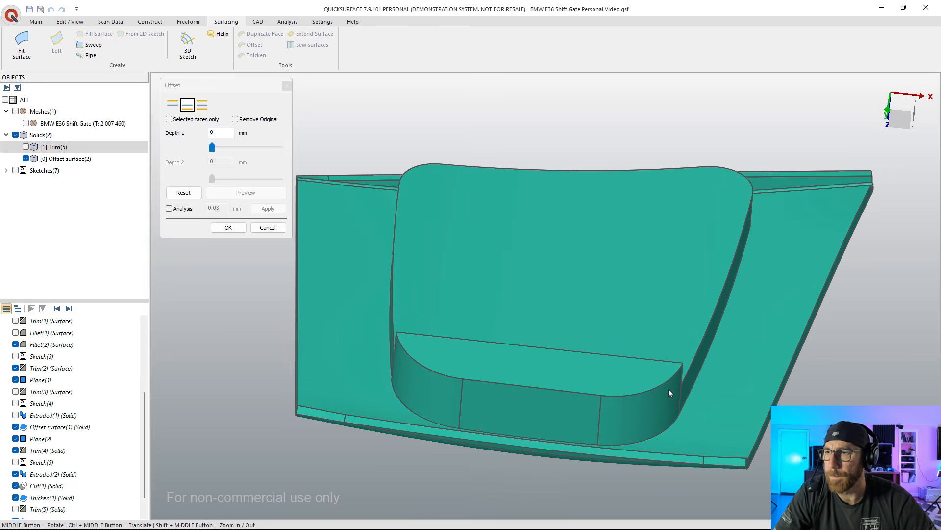
# Step: Set the offset's Depth 1 to 3.9 mm and switch its direction to the opposite side of the Trim(5) solid's faces
pyautogui.moveTo(435, 298); pyautogui.dragTo(266, 142, button='middle')
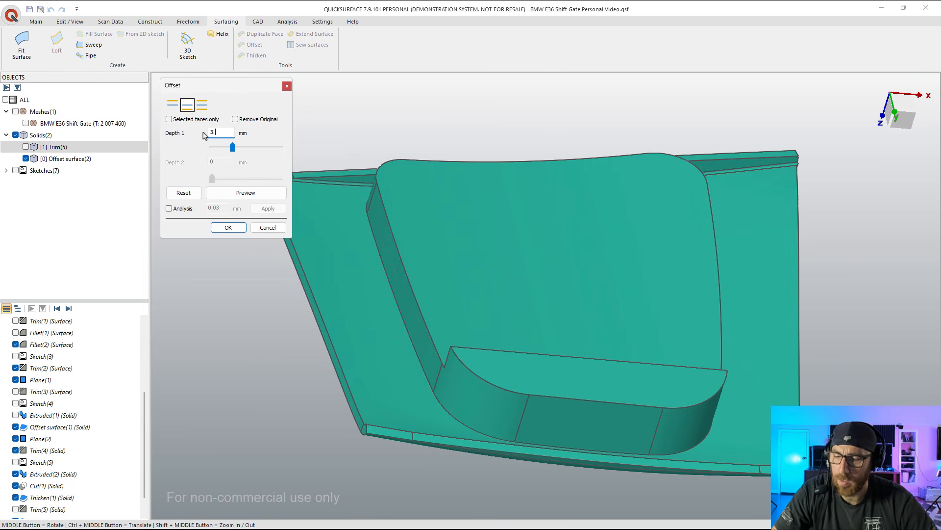
pyautogui.write('3.7')
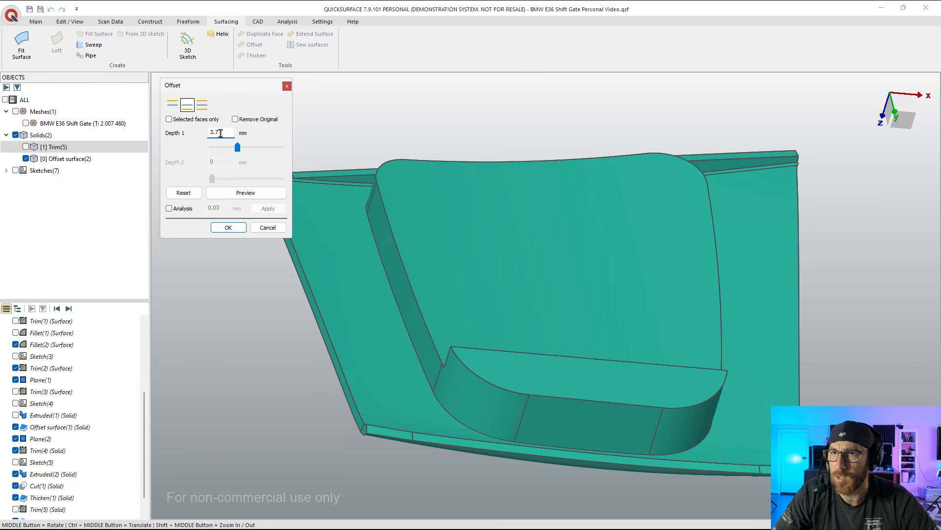
pyautogui.press('BackSpace')
pyautogui.write('9')
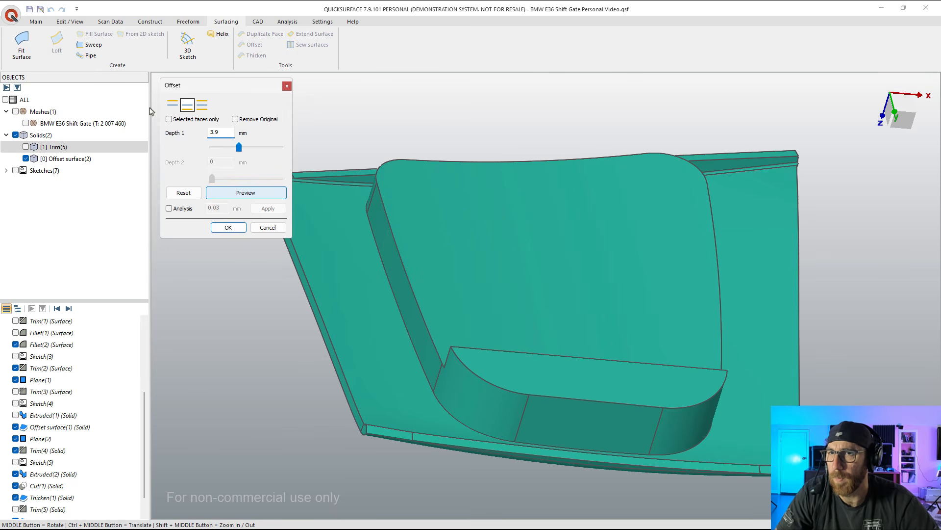
pyautogui.click(173, 104)
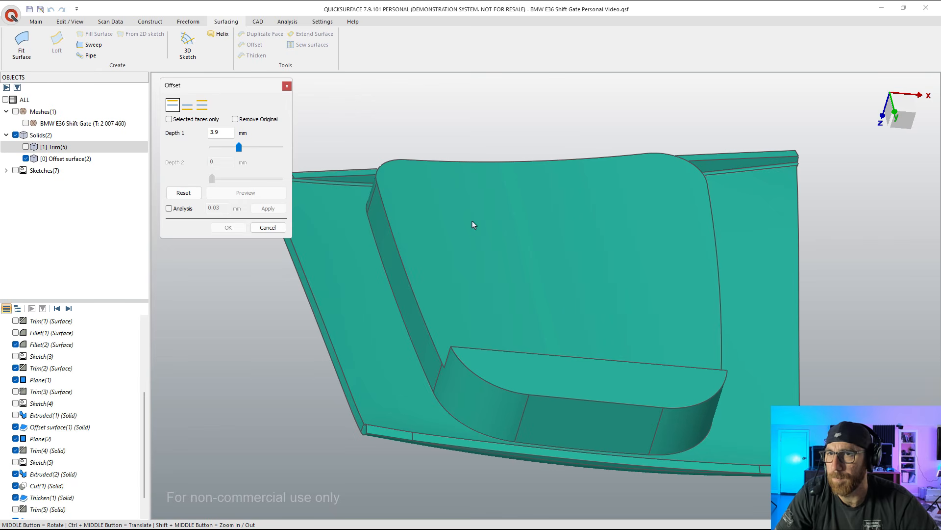
pyautogui.moveTo(461, 215); pyautogui.dragTo(481, 217, button='middle')
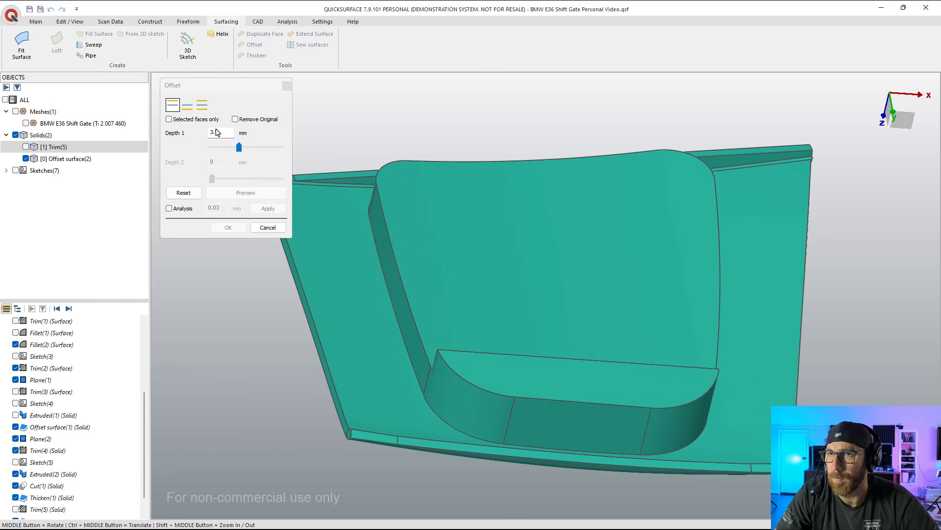
pyautogui.moveTo(500, 217)
pyautogui.mouseDown(button='middle')
pyautogui.moveTo(534, 219)
pyautogui.moveTo(514, 356)
pyautogui.mouseUp(button='middle')
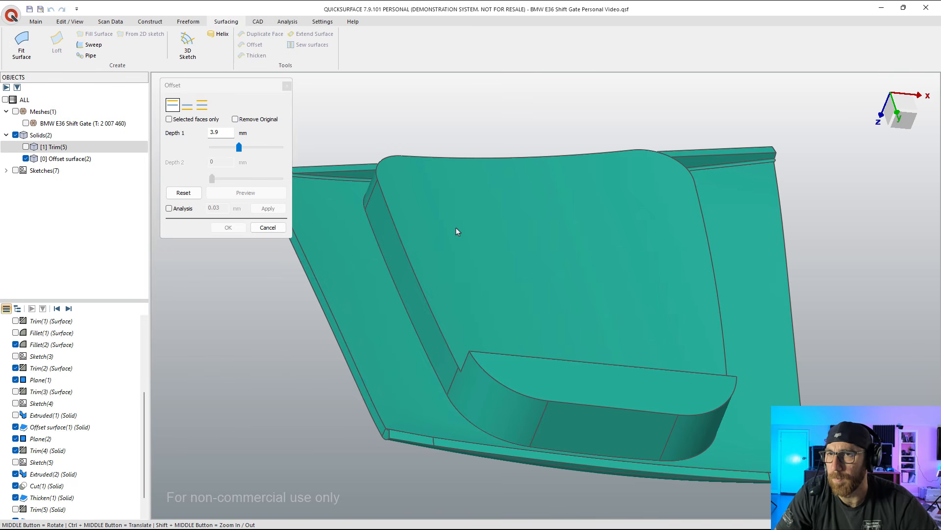
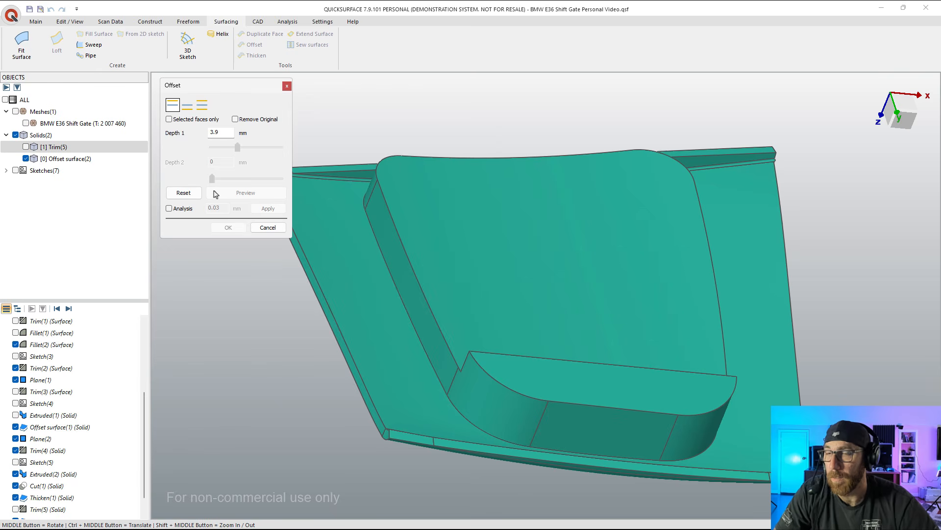
pyautogui.moveTo(215, 135); pyautogui.dragTo(206, 137)
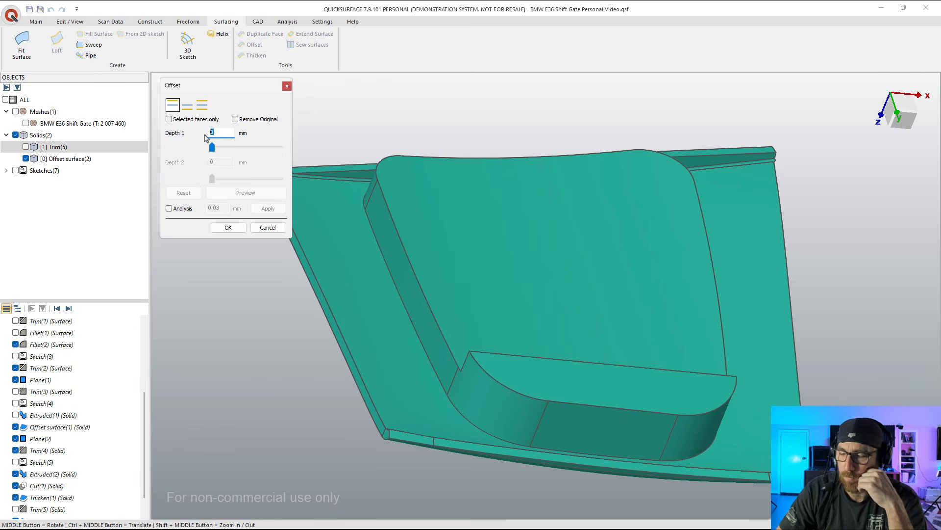
pyautogui.write('3.9')
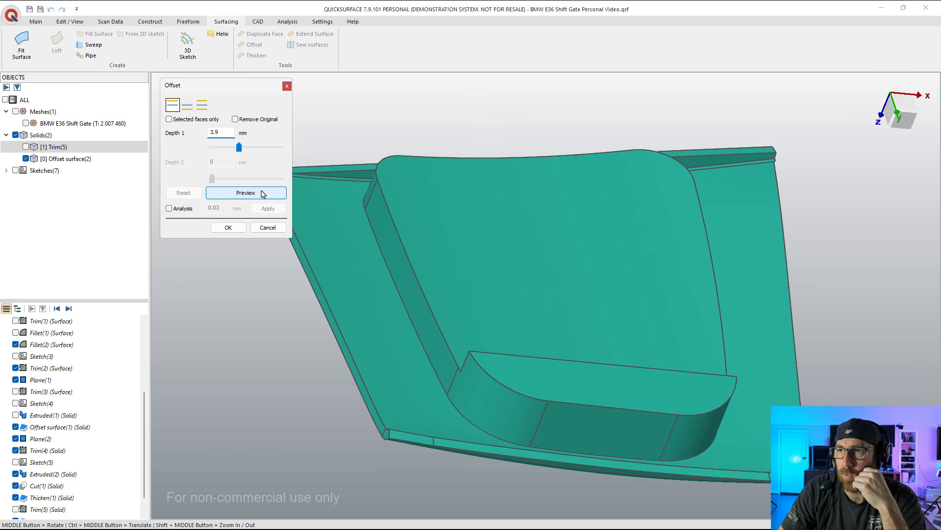
pyautogui.click(260, 192)
pyautogui.moveTo(587, 270); pyautogui.dragTo(289, 227, button='middle')
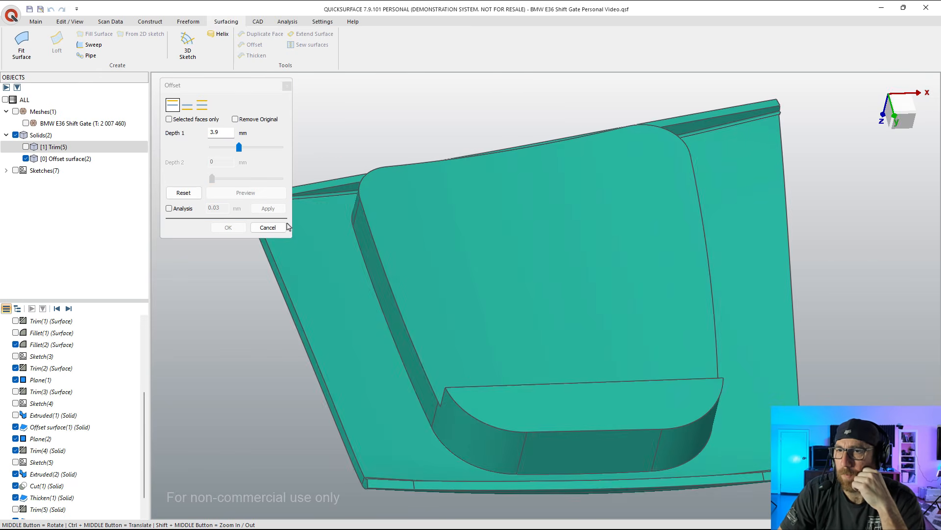
pyautogui.click(282, 227)
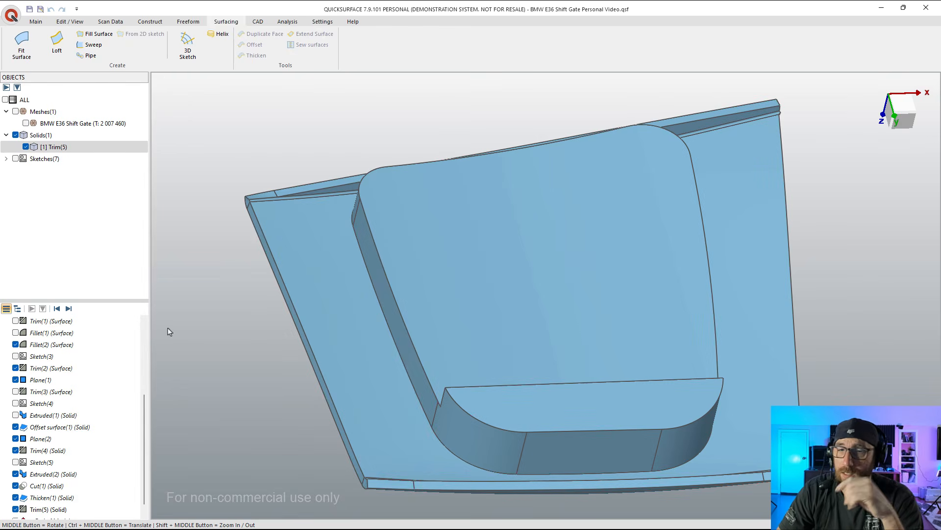
# Step: Expand the sketches list and make Sketch(4), the rounded inner outline, the only visible sketch over the Trim(5) solid
pyautogui.click(15, 159)
pyautogui.click(6, 158)
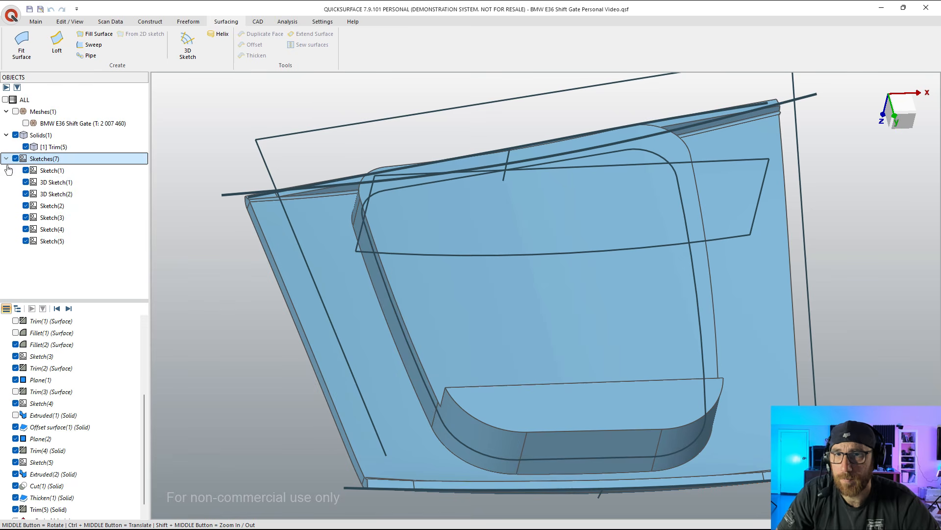
pyautogui.click(25, 182)
pyautogui.click(26, 194)
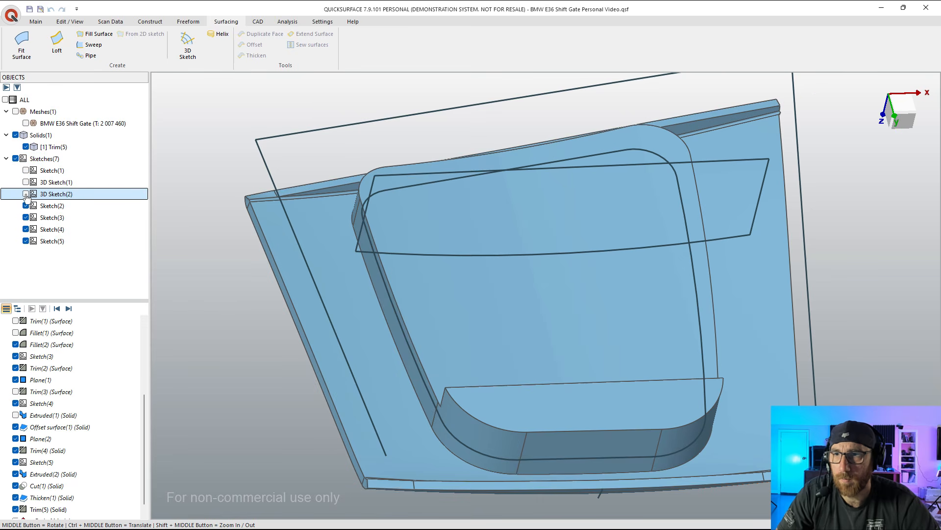
pyautogui.click(25, 206)
pyautogui.click(26, 217)
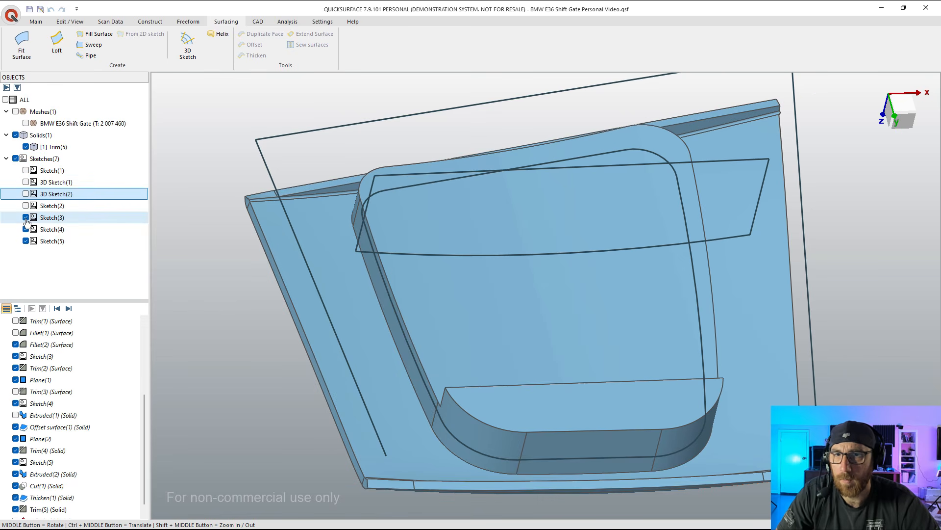
pyautogui.click(26, 230)
pyautogui.click(26, 229)
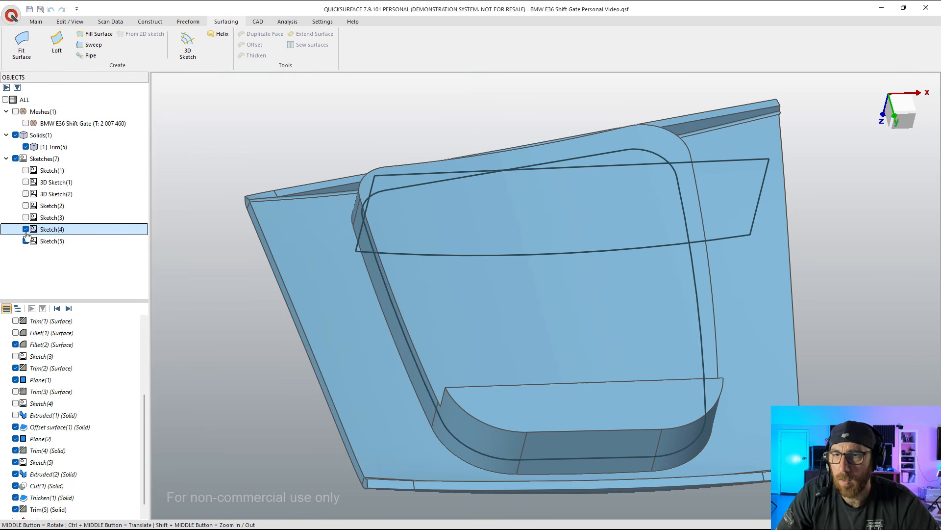
pyautogui.click(25, 241)
pyautogui.moveTo(464, 257)
pyautogui.mouseDown(button='middle')
pyautogui.moveTo(679, 223)
pyautogui.moveTo(501, 252)
pyautogui.mouseUp(button='middle')
# Step: Extrude Sketch(4) two-sided as a new solid, about 49.6 mm for Depth 1 and about 27.4 mm for Depth 2, passing through the panel
pyautogui.click(54, 229)
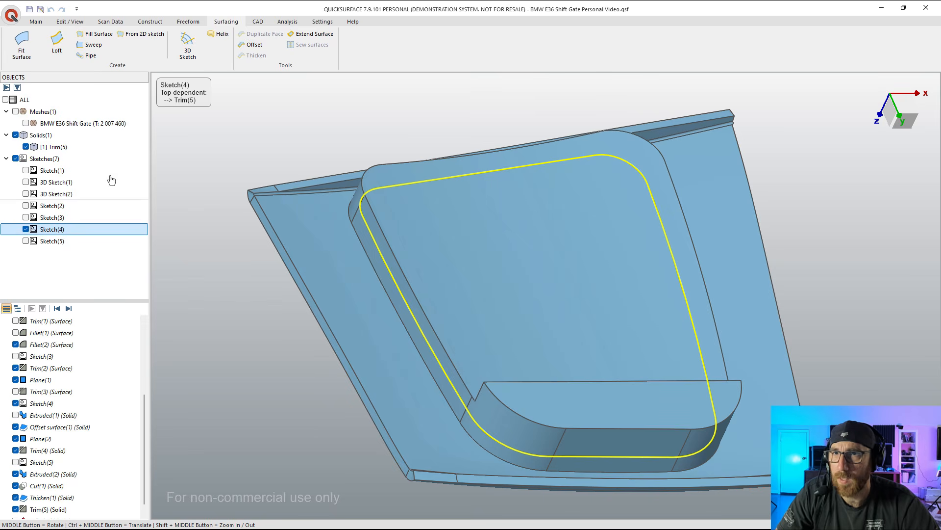
pyautogui.click(35, 23)
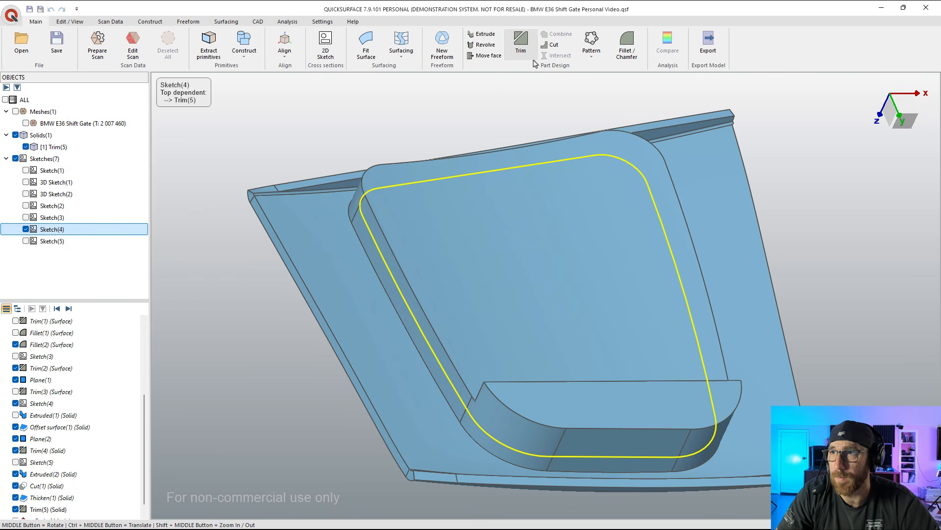
pyautogui.click(485, 35)
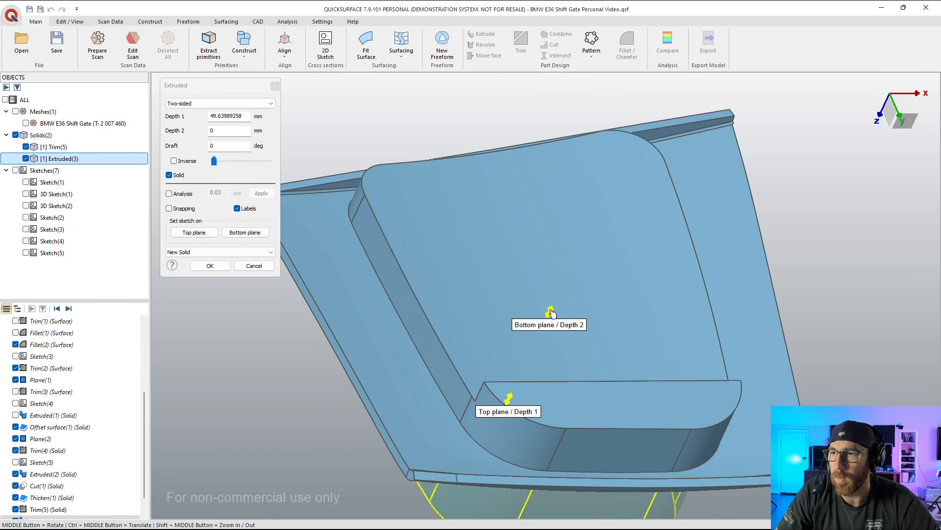
pyautogui.moveTo(550, 312); pyautogui.dragTo(590, 293)
pyautogui.moveTo(562, 356); pyautogui.dragTo(560, 295, button='middle')
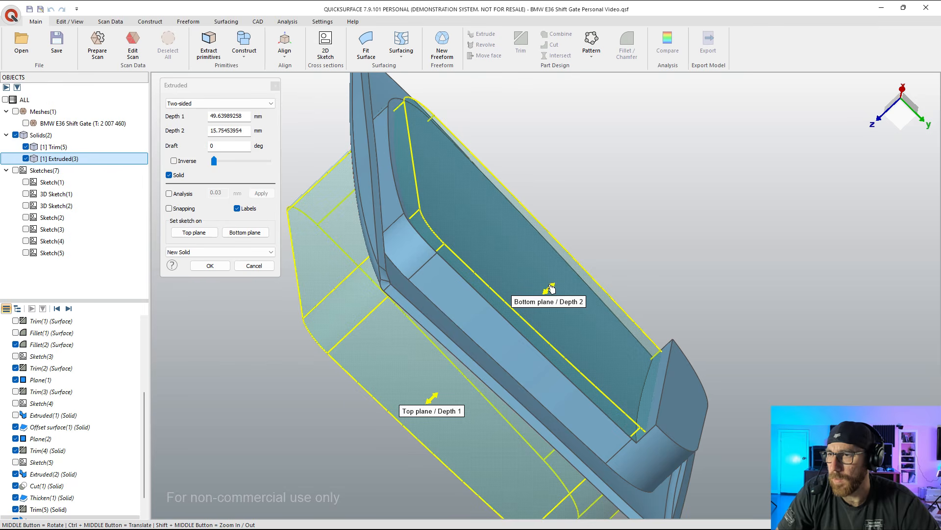
pyautogui.moveTo(551, 289); pyautogui.dragTo(699, 367)
pyautogui.moveTo(699, 368); pyautogui.dragTo(682, 385, button='middle')
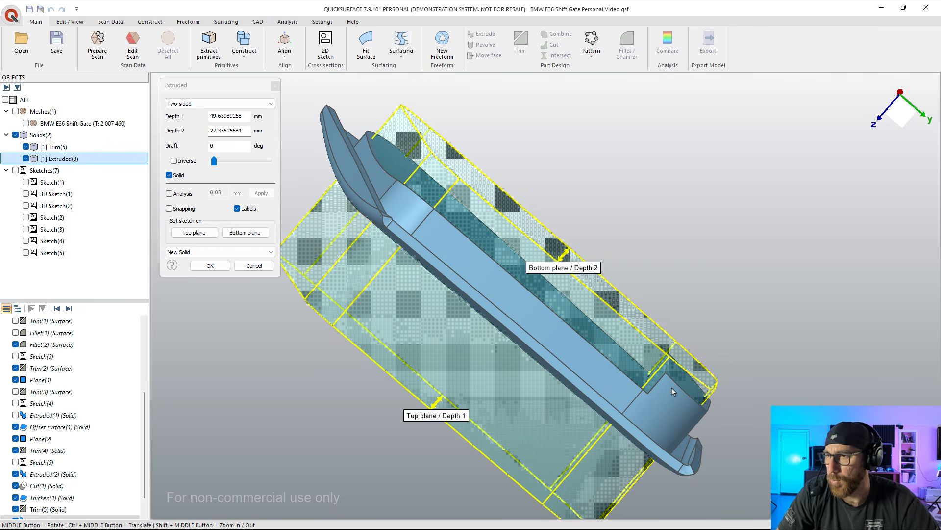
pyautogui.click(199, 265)
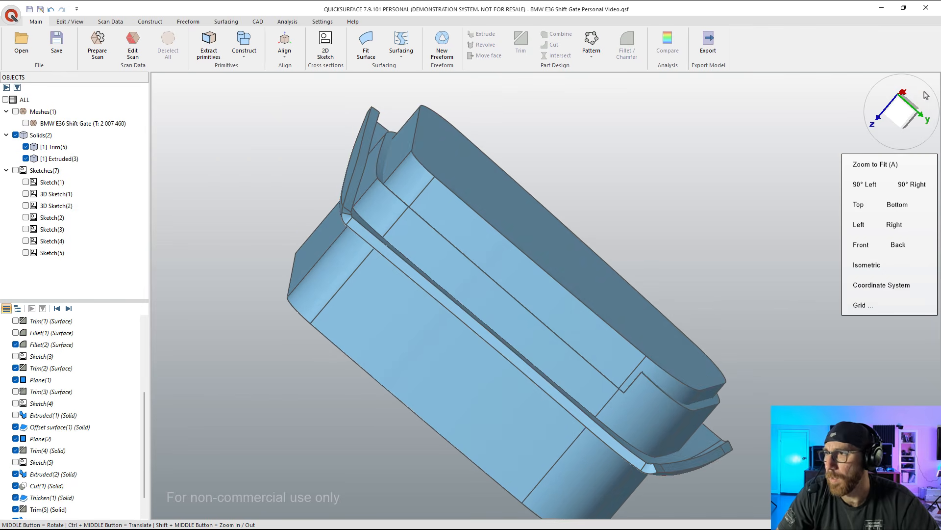
# Step: Hide the Trim(5) and Extruded(3) solids and show the shift gate mesh from its underside
pyautogui.click(903, 113)
pyautogui.scroll(4, 495, 343)
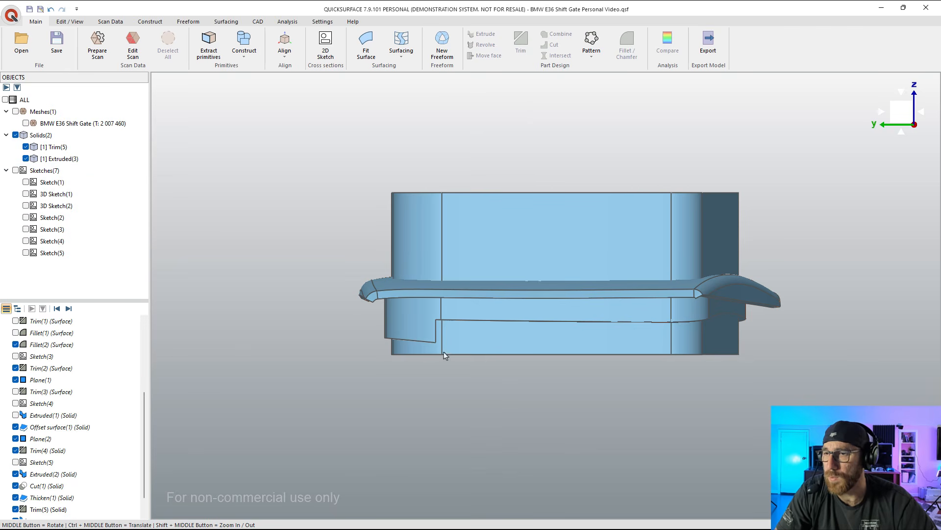
pyautogui.moveTo(444, 354); pyautogui.dragTo(411, 292, button='middle')
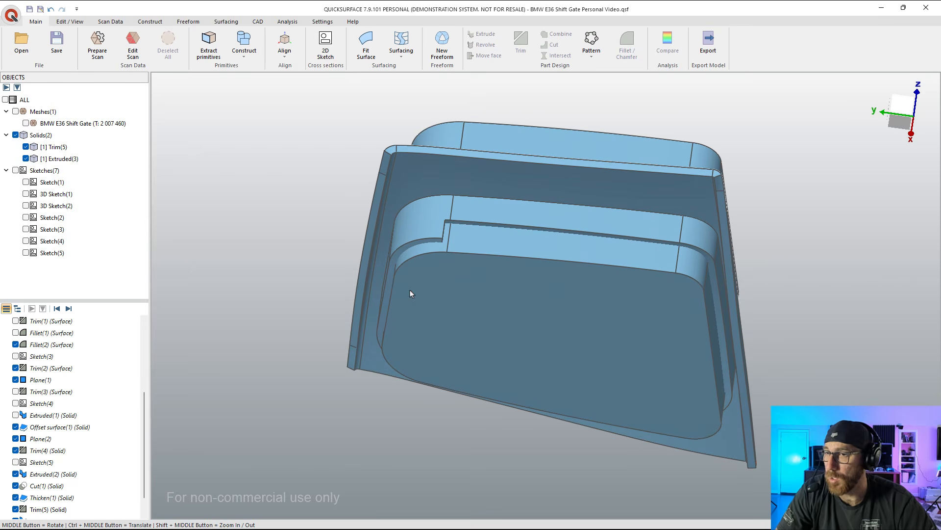
pyautogui.click(25, 124)
pyautogui.click(26, 146)
pyautogui.click(26, 158)
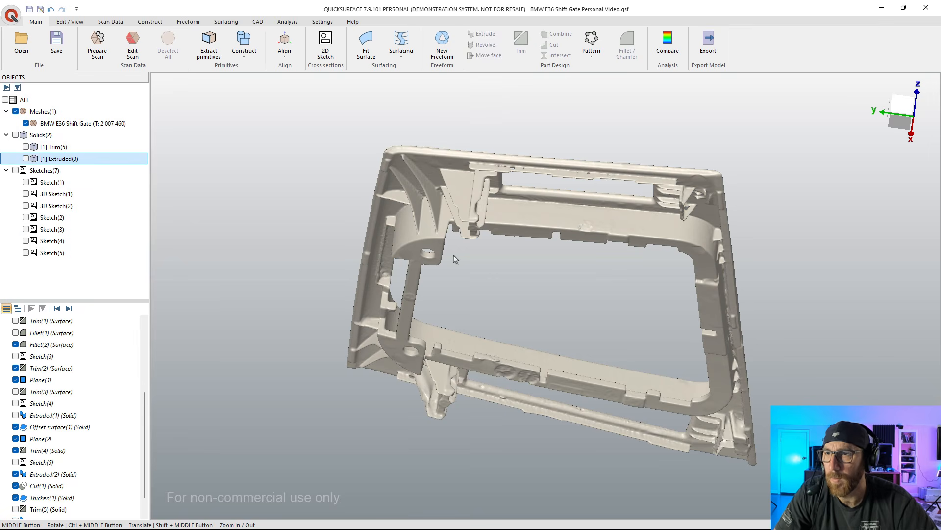
pyautogui.moveTo(444, 252); pyautogui.dragTo(442, 282, button='middle')
pyautogui.scroll(3, 442, 282)
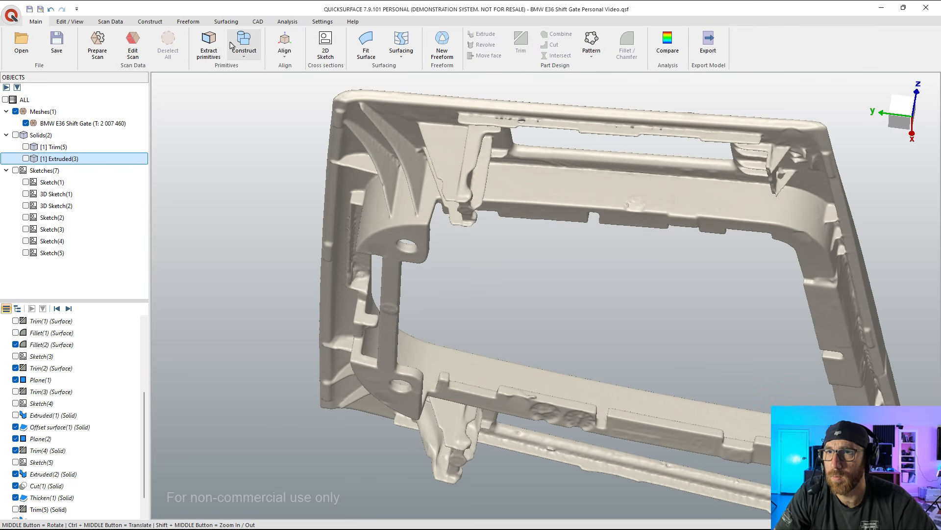
# Step: Extract a plane perpendicular to OYZ from the flat face of the screw-hole tabs, with deviation analysis at 0.03 mm
pyautogui.click(210, 44)
pyautogui.click(382, 244)
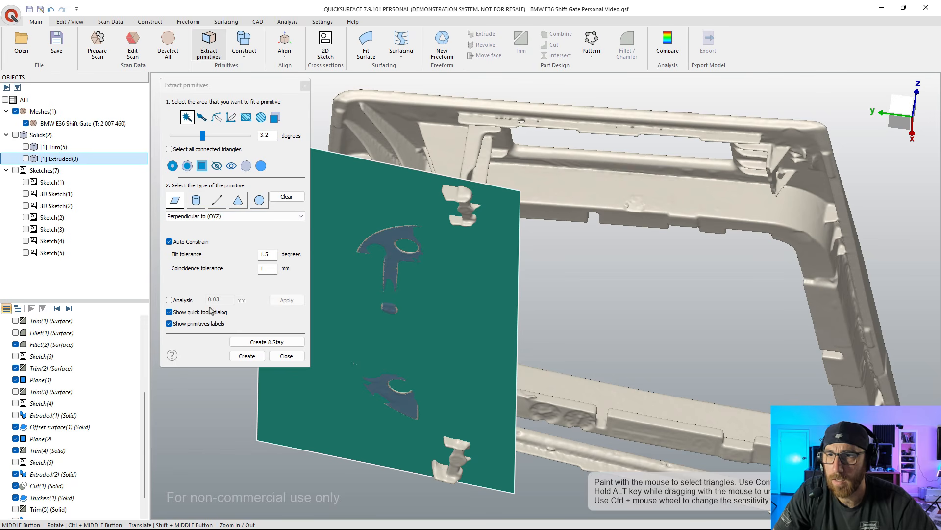
pyautogui.click(182, 300)
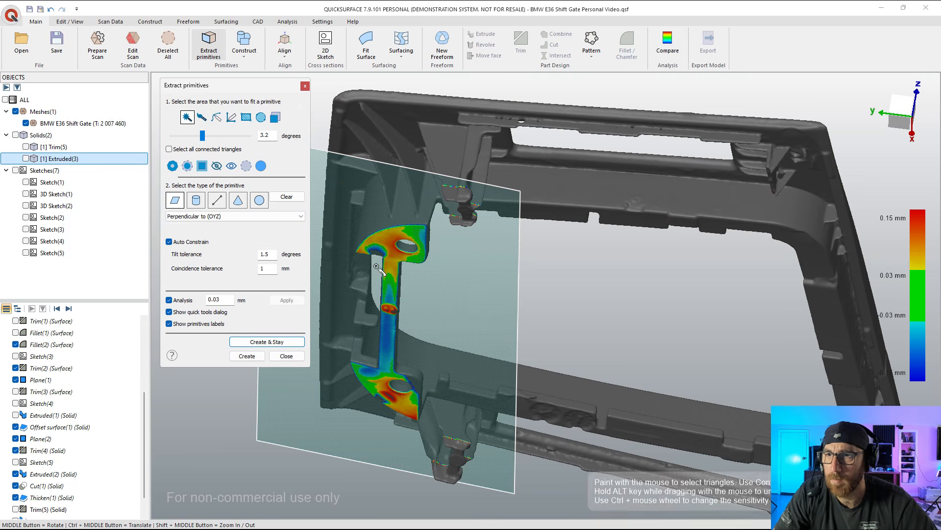
pyautogui.click(247, 356)
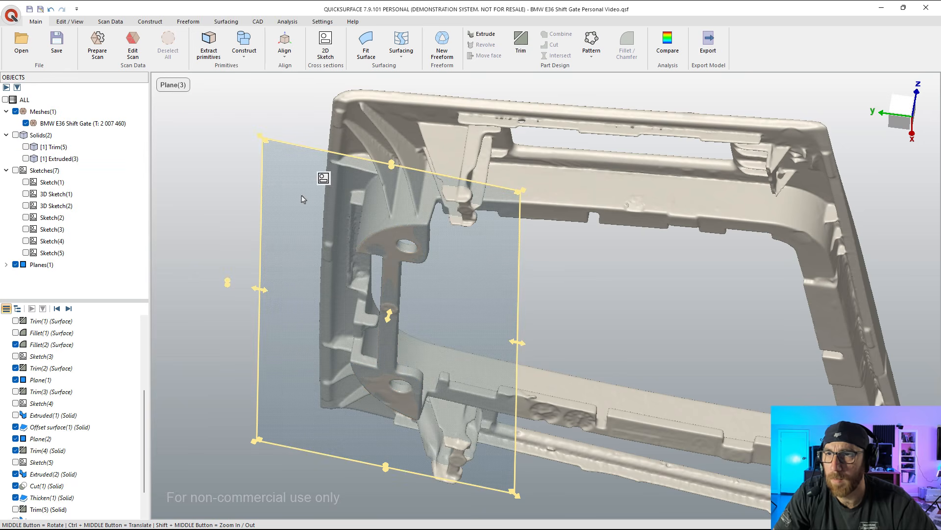
# Step: Shift the fitted plane slightly along its normal at the screw-hole tabs and stretch it across the full length of the shift gate
pyautogui.moveTo(391, 310); pyautogui.dragTo(391, 322, button='middle')
pyautogui.moveTo(390, 318); pyautogui.dragTo(393, 314)
pyautogui.moveTo(393, 314); pyautogui.dragTo(488, 365, button='middle')
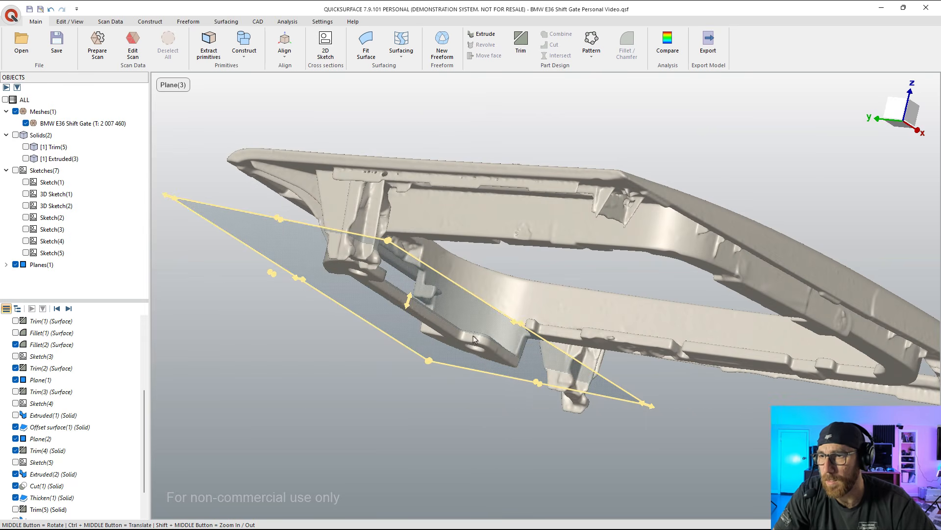
pyautogui.moveTo(411, 304); pyautogui.dragTo(414, 300)
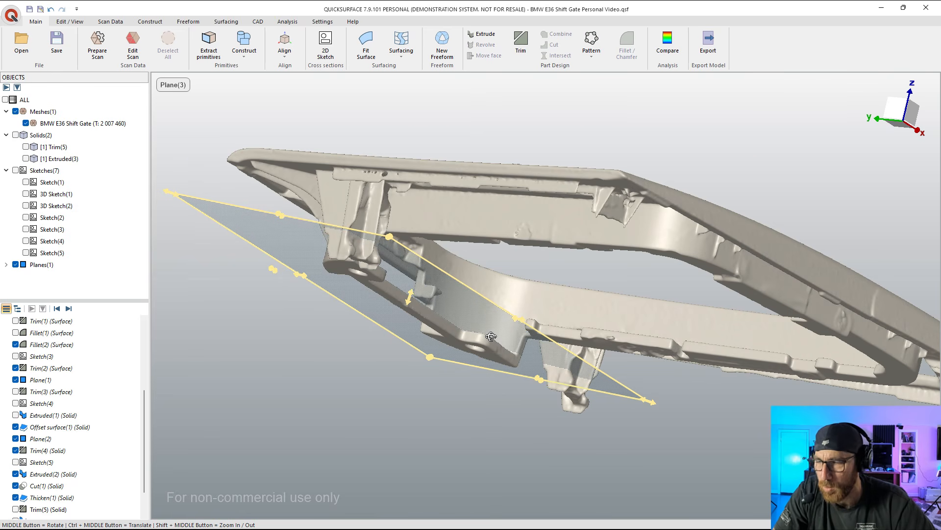
pyautogui.moveTo(491, 336); pyautogui.dragTo(534, 279, button='middle')
pyautogui.scroll(-5, 534, 277)
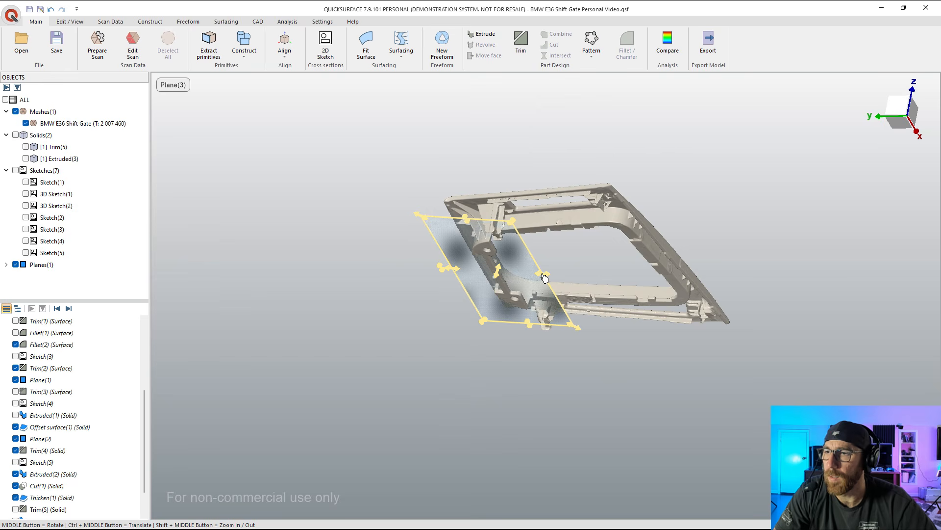
pyautogui.moveTo(545, 278); pyautogui.dragTo(759, 300)
pyautogui.click(265, 272)
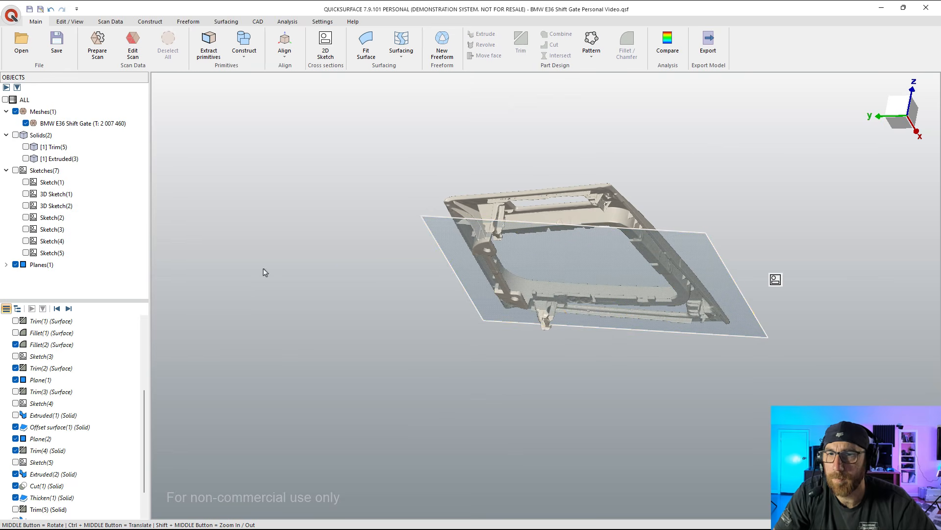
# Step: Show the Extruded(3) solid and trim it with Plane(3) using merged faces, removing the portion beyond the screw-hole tabs
pyautogui.click(5, 265)
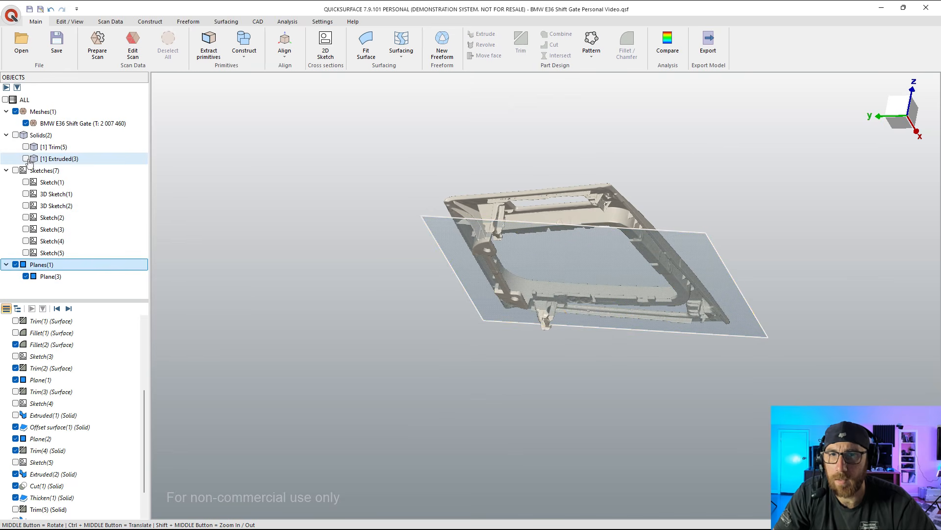
pyautogui.click(26, 159)
pyautogui.moveTo(235, 225); pyautogui.dragTo(673, 326, button='middle')
pyautogui.scroll(4, 652, 295)
pyautogui.scroll(2, 673, 325)
pyautogui.scroll(-5, 612, 335)
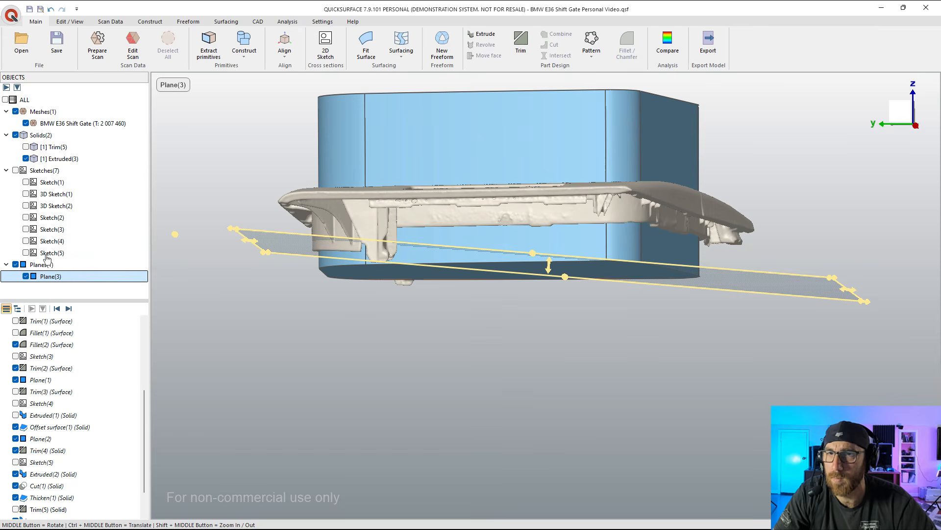
pyautogui.keyDown('ctrl'); pyautogui.click(59, 159); pyautogui.keyUp('ctrl')
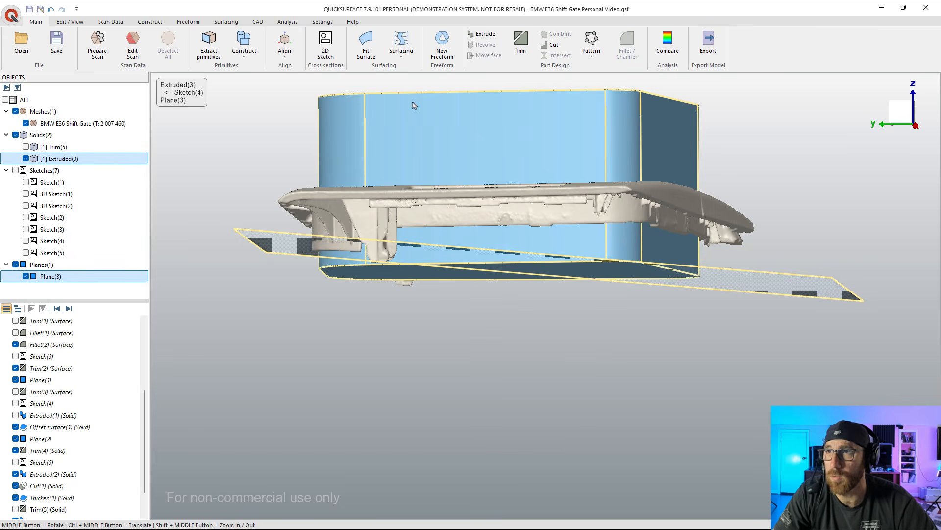
pyautogui.click(520, 44)
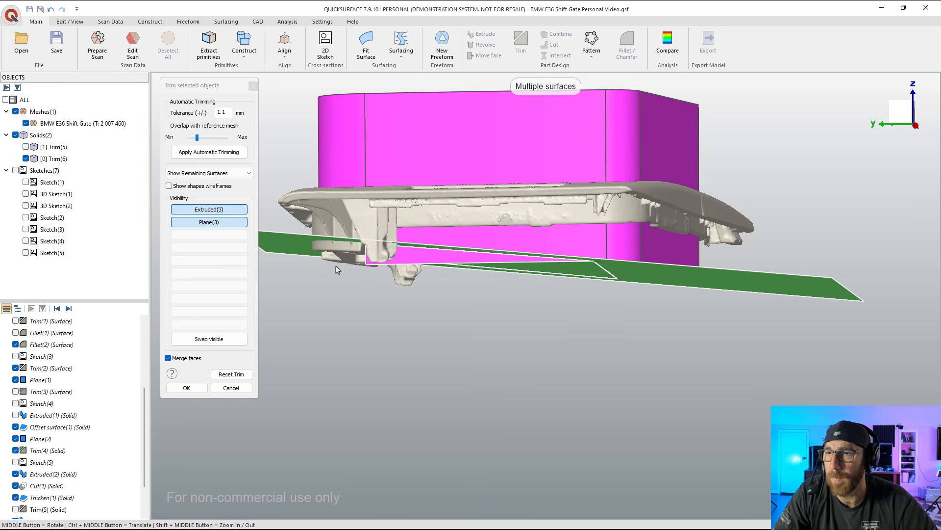
pyautogui.moveTo(505, 310); pyautogui.dragTo(606, 282, button='middle')
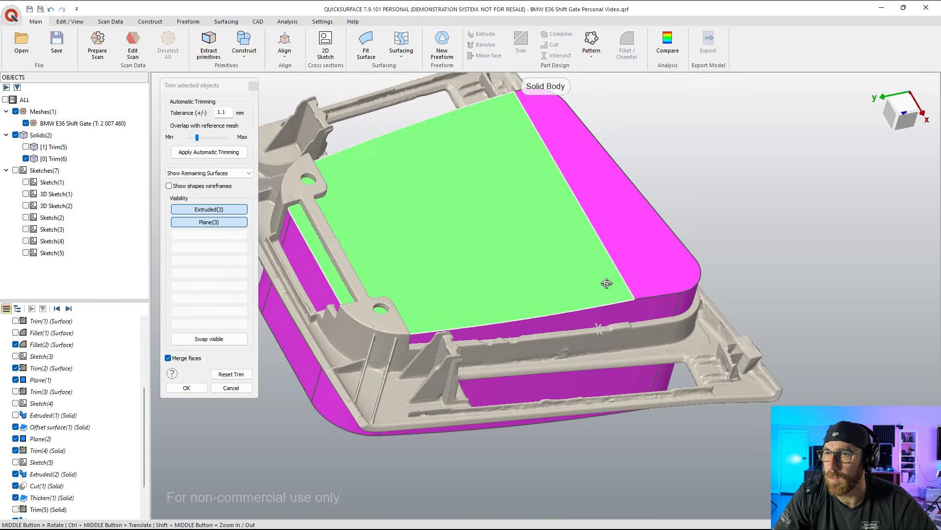
pyautogui.click(187, 388)
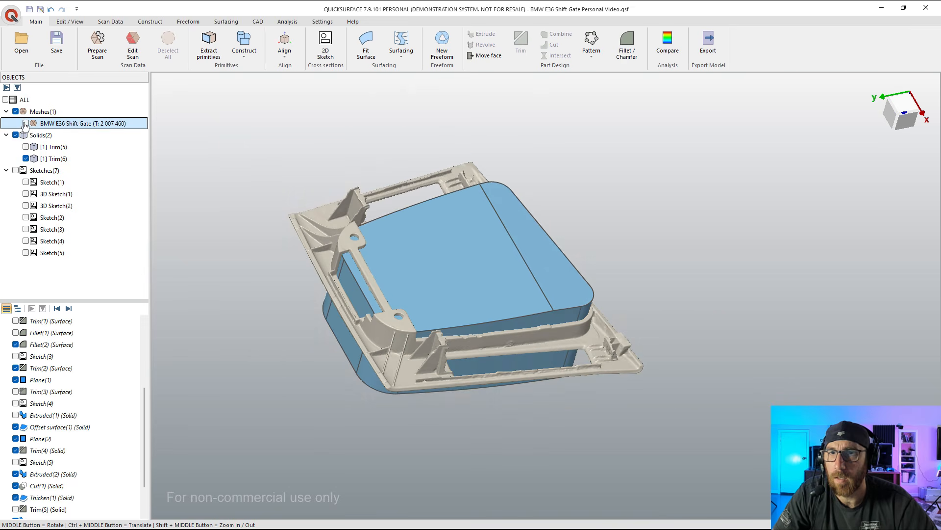
# Step: Hide the mesh, show the Trim(5) solid and cut the Trim(6) block from it to open up the center
pyautogui.click(25, 123)
pyautogui.click(25, 146)
pyautogui.click(43, 149)
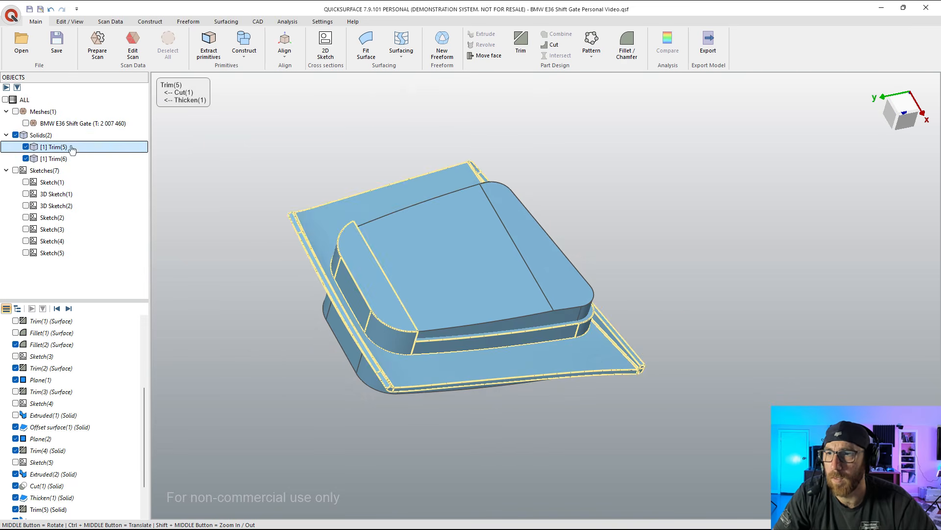
pyautogui.click(551, 45)
pyautogui.click(483, 293)
pyautogui.moveTo(538, 315); pyautogui.dragTo(490, 280, button='middle')
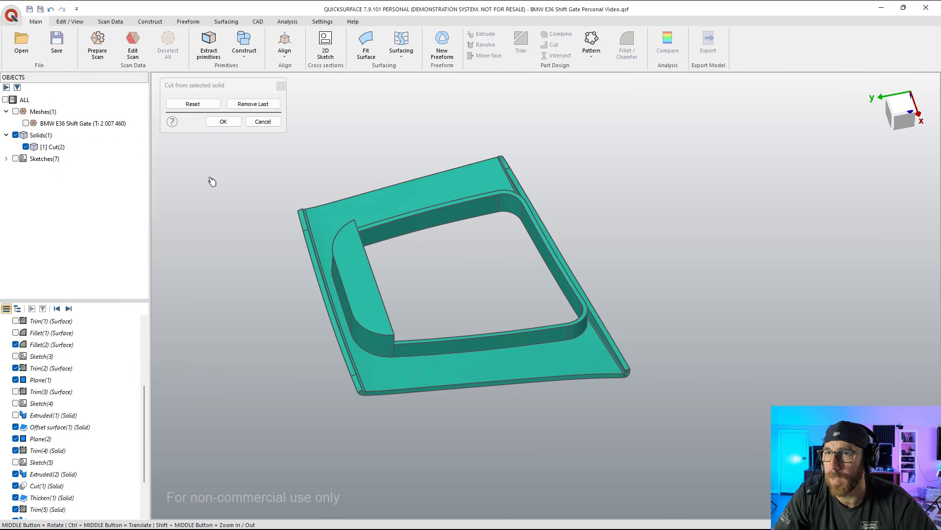
pyautogui.click(223, 121)
# Step: Overlay the shift gate mesh on the Cut(2) solid and compare the inner opening's walls from the underside
pyautogui.moveTo(414, 211); pyautogui.dragTo(436, 280, button='middle')
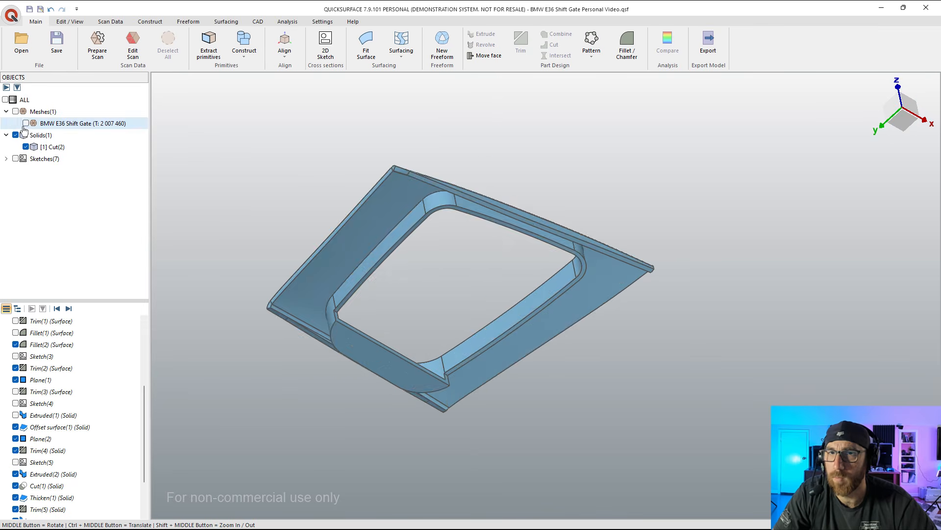
pyautogui.click(25, 123)
pyautogui.moveTo(425, 351); pyautogui.dragTo(440, 191, button='middle')
pyautogui.scroll(3, 392, 238)
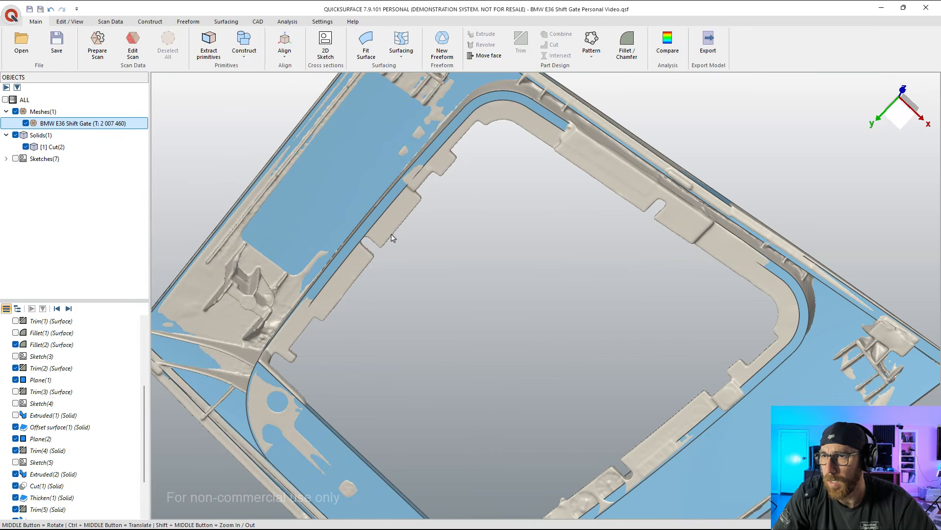
# Step: Hide the Cut(2) solid and create a sketch for an extruded surface on the OXY plane at 0 mm offset
pyautogui.moveTo(406, 235); pyautogui.dragTo(367, 339, button='middle')
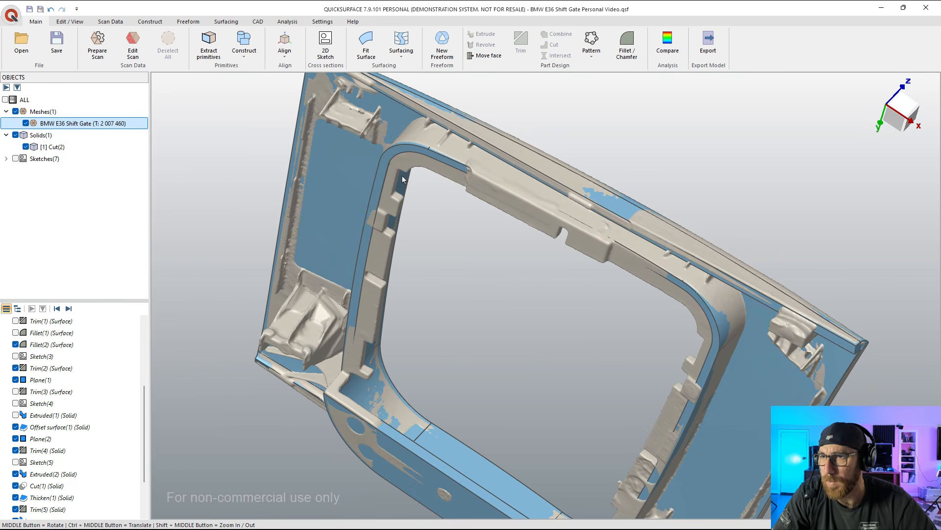
pyautogui.moveTo(420, 184); pyautogui.dragTo(338, 408, button='middle')
pyautogui.scroll(-4, 501, 300)
pyautogui.moveTo(368, 257); pyautogui.dragTo(421, 326, button='middle')
pyautogui.click(902, 101)
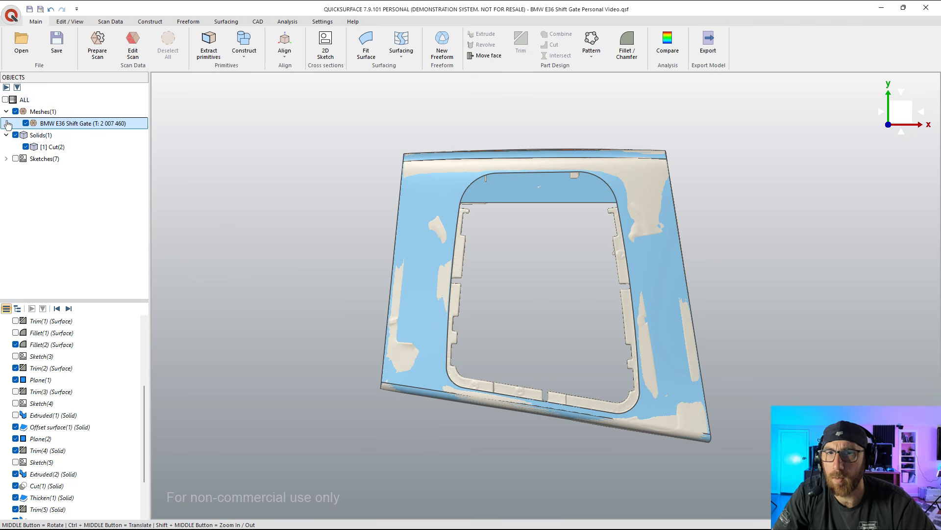
pyautogui.click(25, 147)
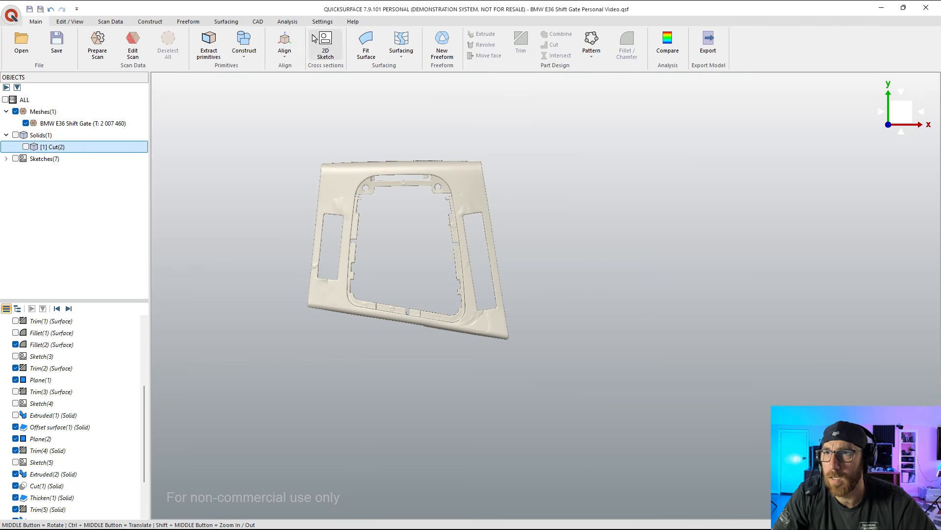
pyautogui.click(325, 44)
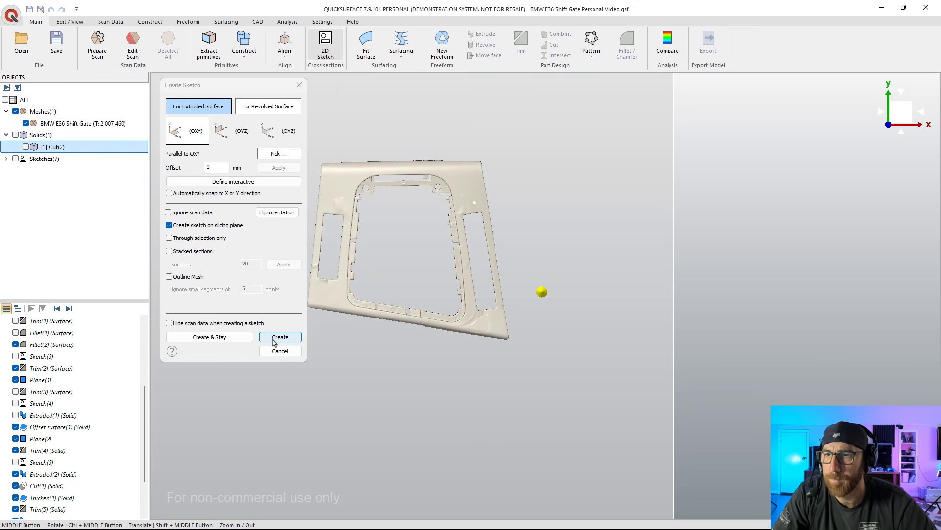
pyautogui.click(275, 336)
# Step: Sketch a closed four-line rectangle about 23 mm wide and 73 mm long around the shorter side slot in the mesh
pyautogui.click(172, 131)
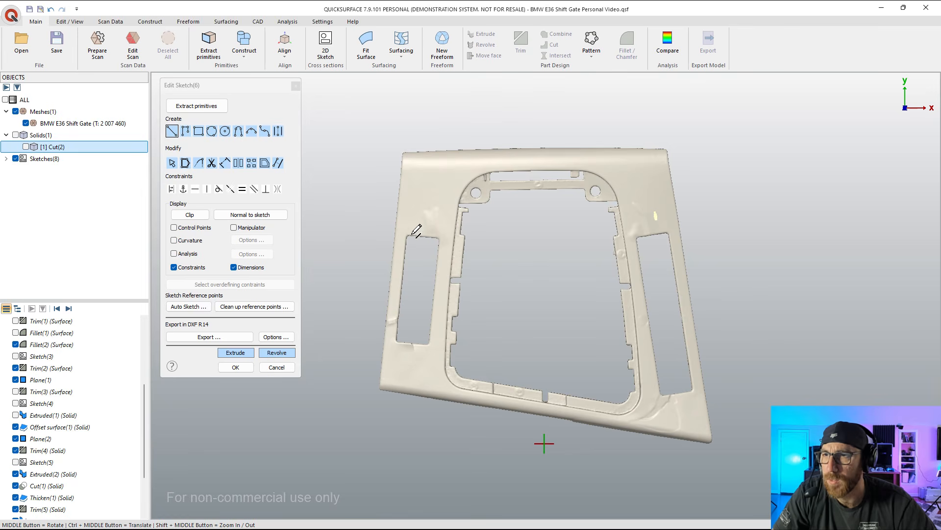
pyautogui.scroll(5, 412, 234)
pyautogui.click(407, 233)
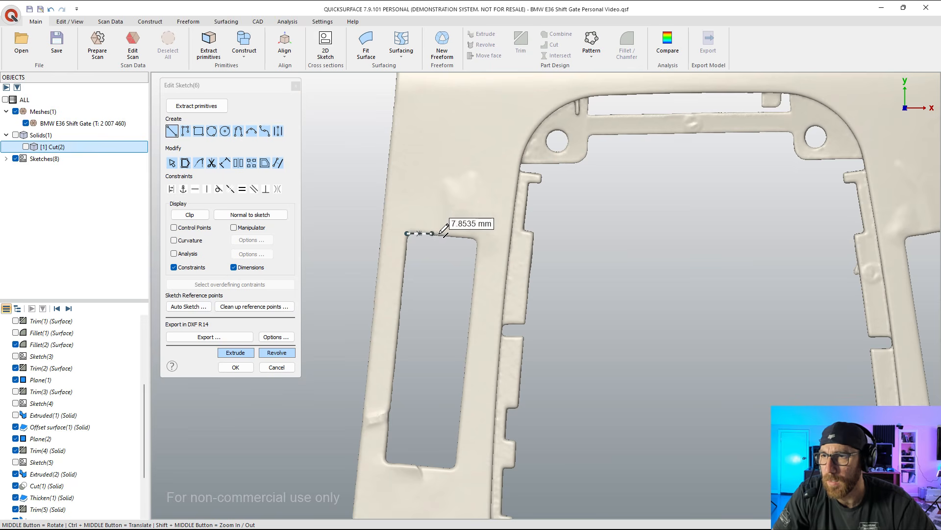
pyautogui.click(478, 239)
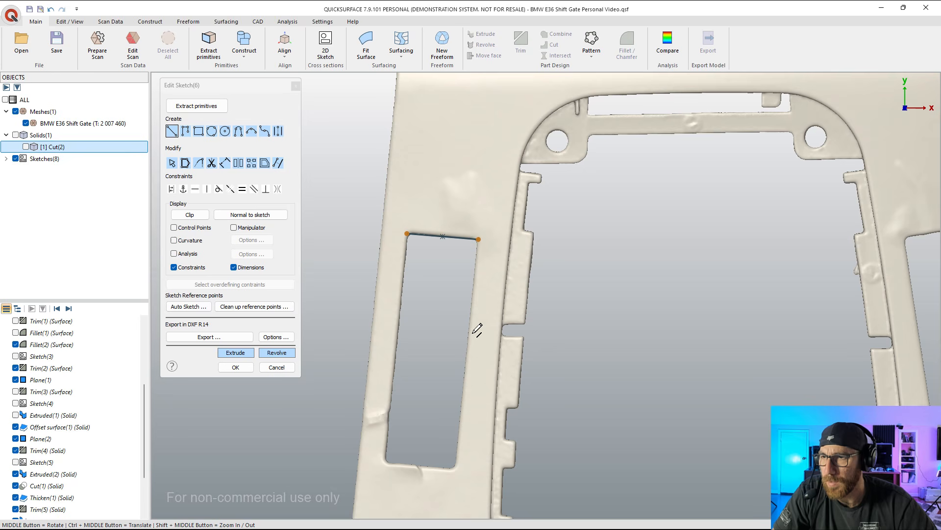
pyautogui.click(478, 239)
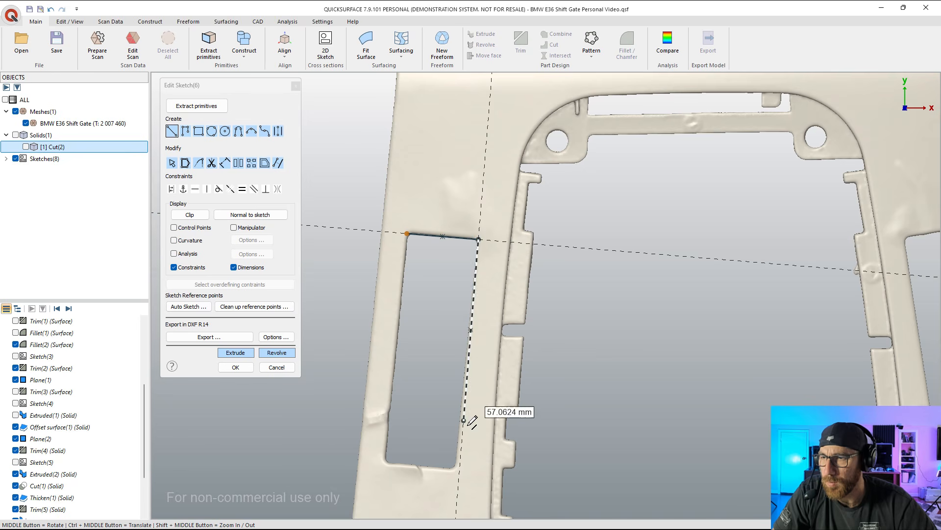
pyautogui.scroll(4, 461, 468)
pyautogui.click(455, 467)
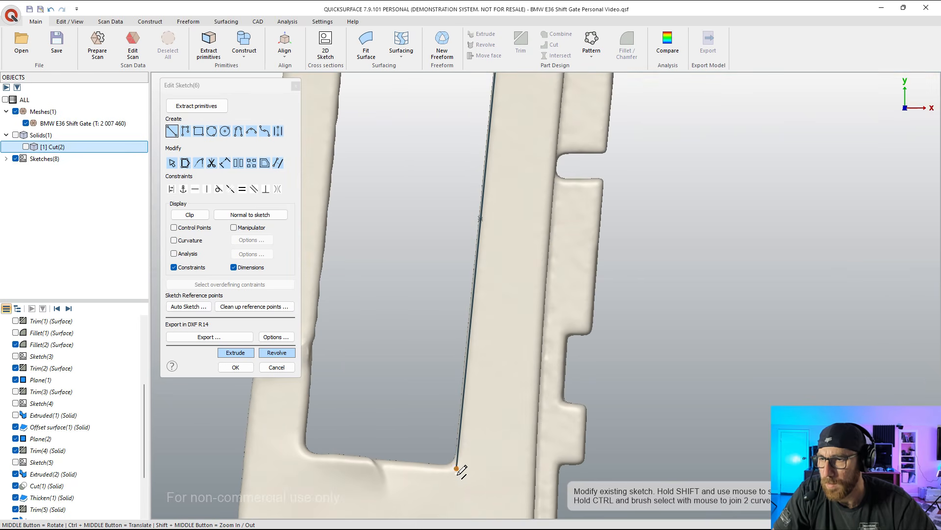
pyautogui.click(304, 452)
pyautogui.scroll(-4, 303, 452)
pyautogui.click(326, 348)
pyautogui.scroll(-3, 363, 305)
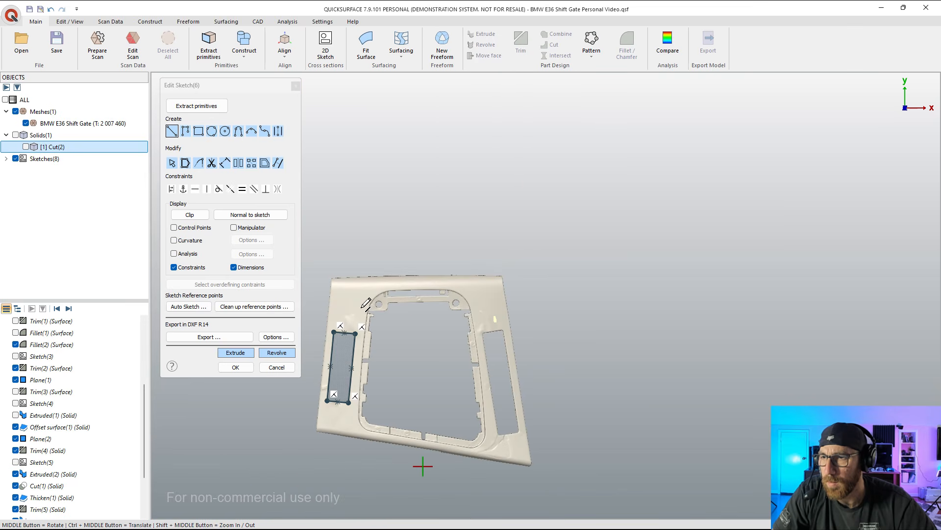
# Step: Sketch a closed four-sided outline about 25 mm wide and 108 mm long around the longer side slot
pyautogui.scroll(5, 532, 405)
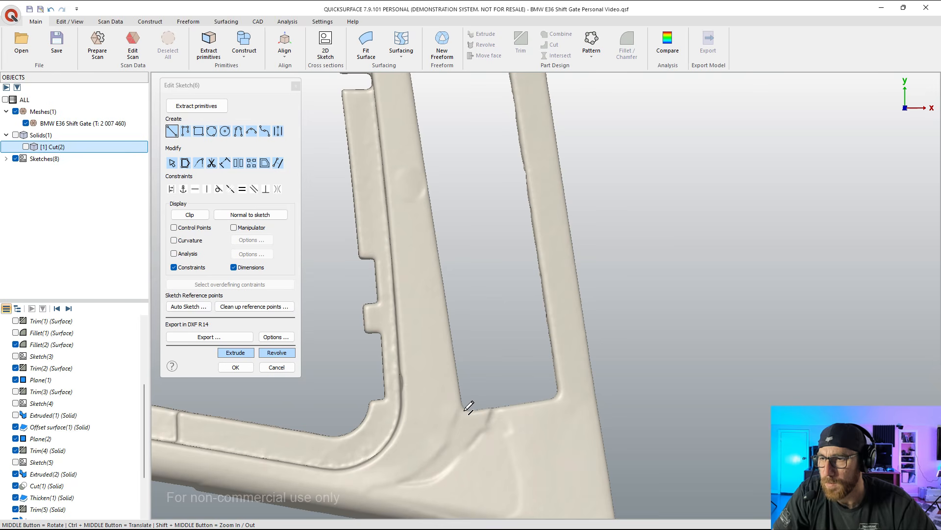
pyautogui.click(462, 410)
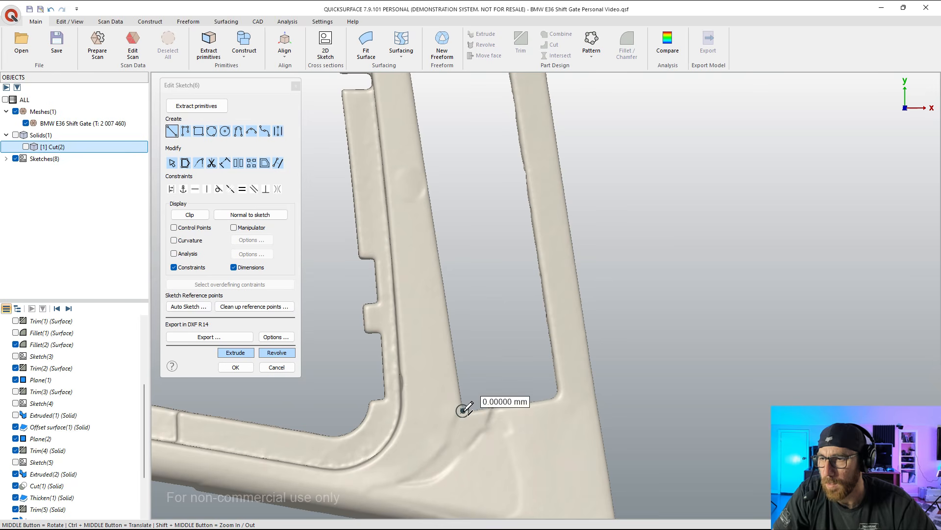
pyautogui.click(557, 396)
pyautogui.scroll(-3, 544, 294)
pyautogui.scroll(3, 542, 209)
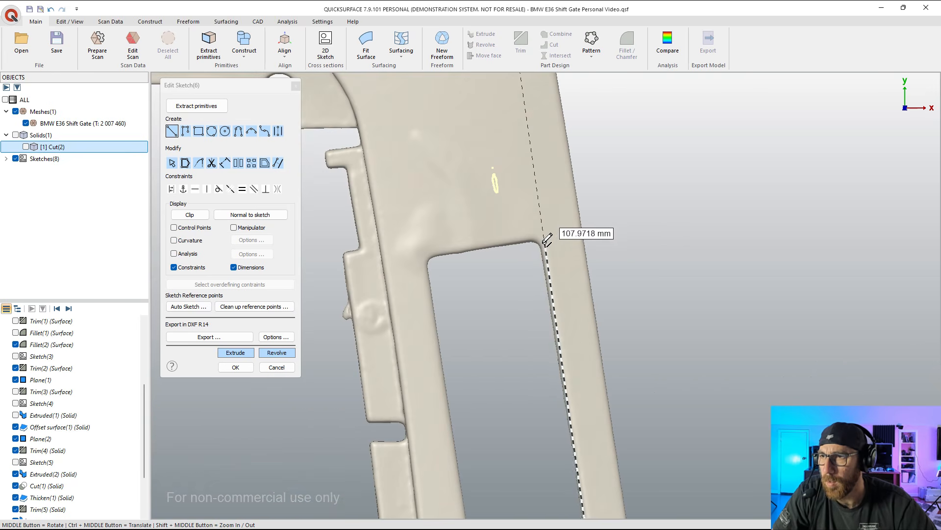
pyautogui.click(544, 239)
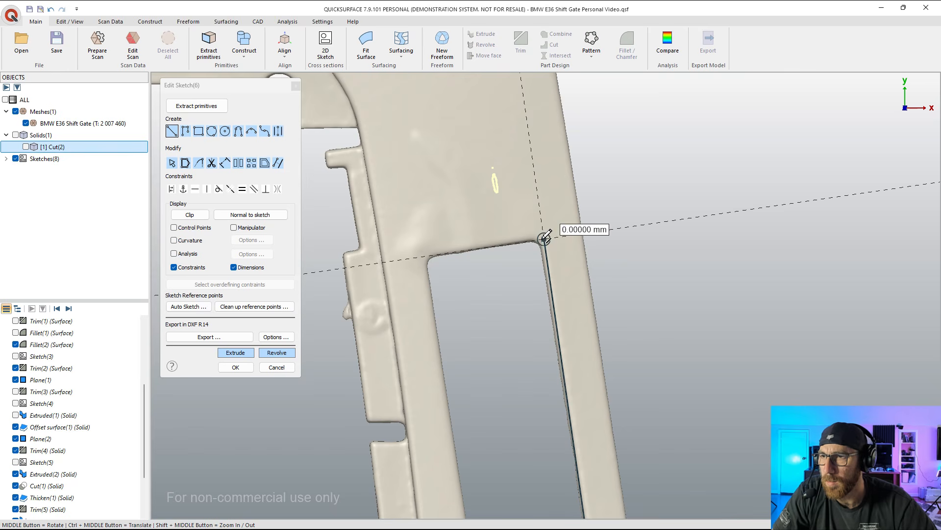
pyautogui.click(418, 257)
pyautogui.scroll(-5, 419, 256)
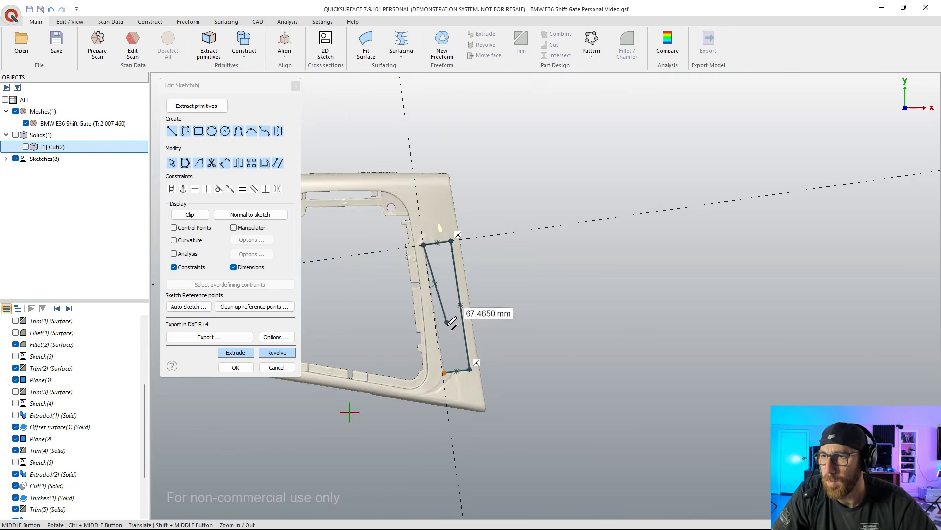
pyautogui.scroll(5, 449, 375)
pyautogui.click(439, 369)
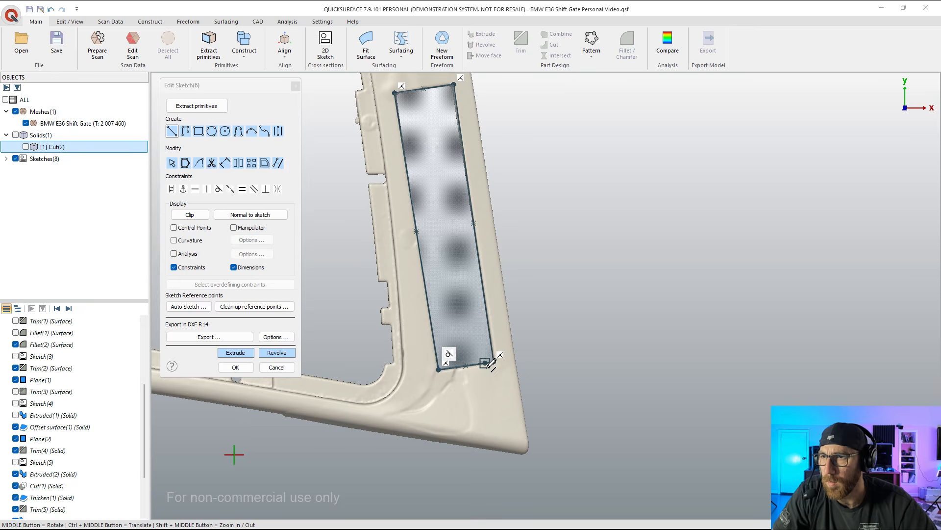
# Step: Extrude both slot outlines two-sided with Depth 1 about 60.34 mm and cut them through the Cut(2) solid
pyautogui.click(235, 353)
pyautogui.moveTo(479, 347); pyautogui.dragTo(468, 209, button='middle')
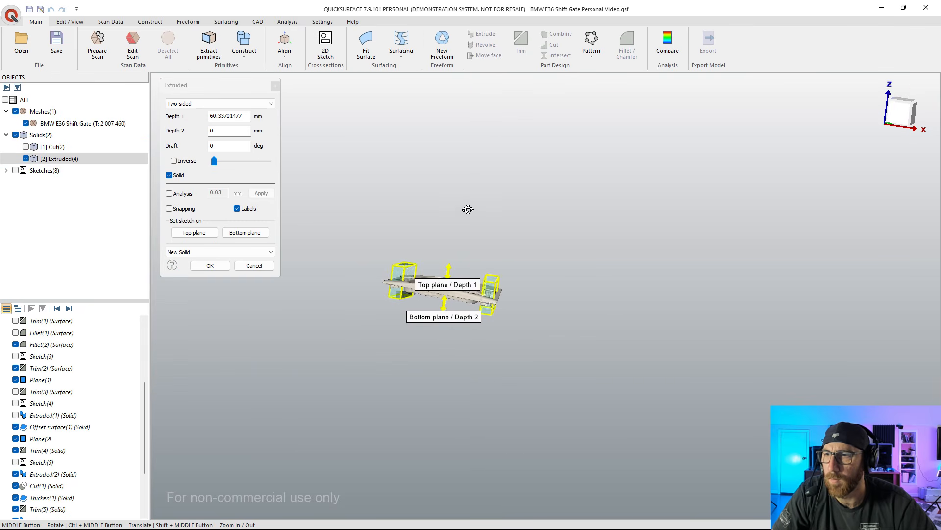
pyautogui.click(26, 148)
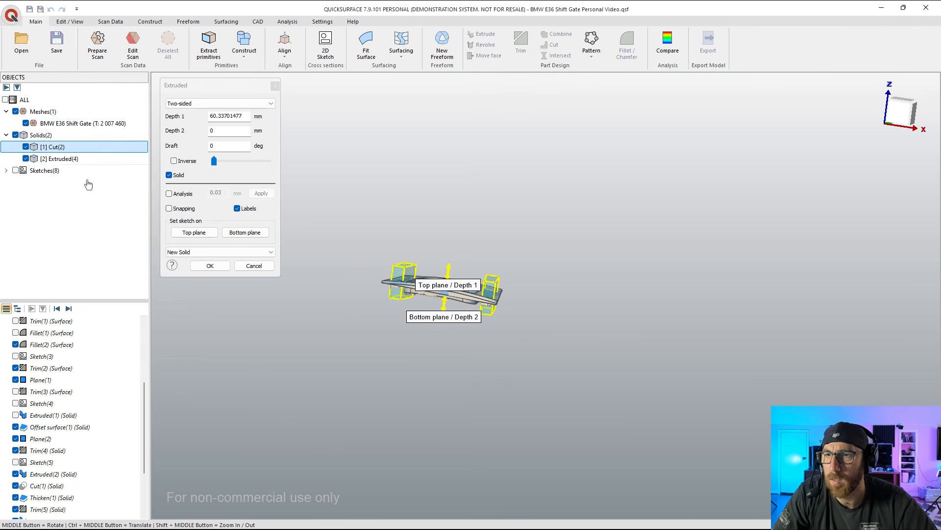
pyautogui.click(211, 252)
pyautogui.click(196, 274)
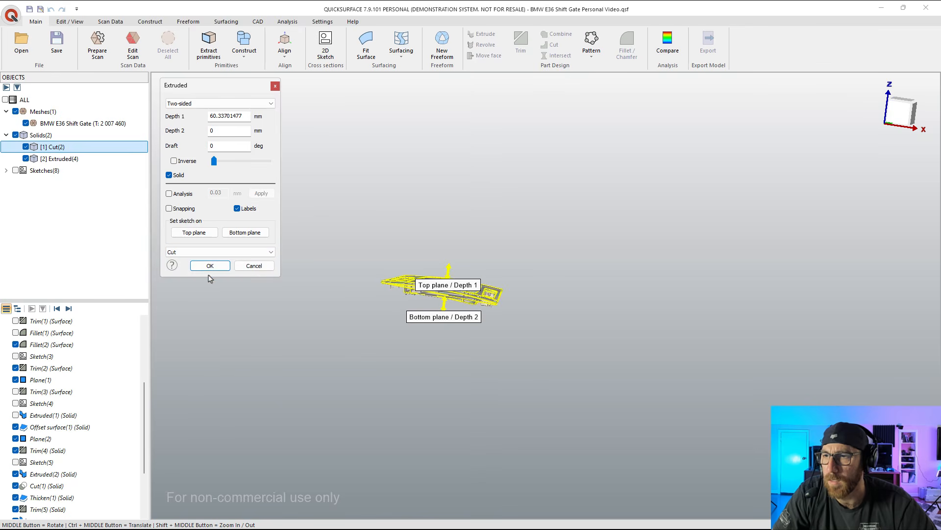
pyautogui.click(210, 267)
# Step: Hide the shift gate mesh and inspect the two side slots in the Extruded(4) solid
pyautogui.click(78, 123)
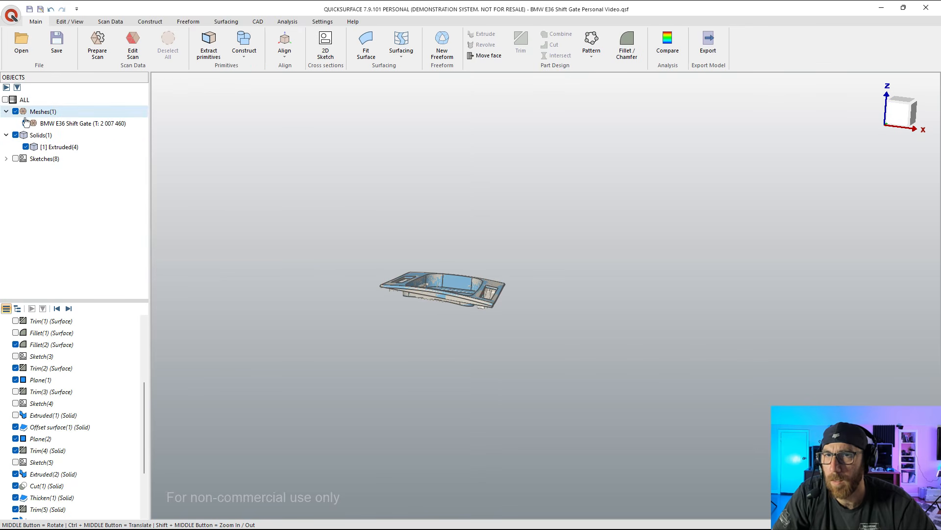
pyautogui.click(26, 123)
pyautogui.moveTo(422, 314); pyautogui.dragTo(426, 338, button='middle')
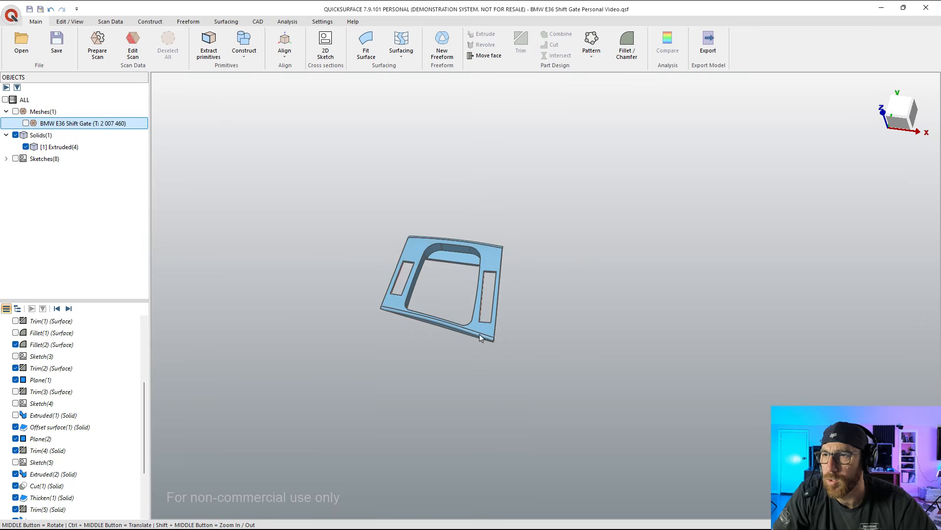
pyautogui.scroll(4, 484, 336)
pyautogui.moveTo(440, 267); pyautogui.dragTo(310, 174, button='middle')
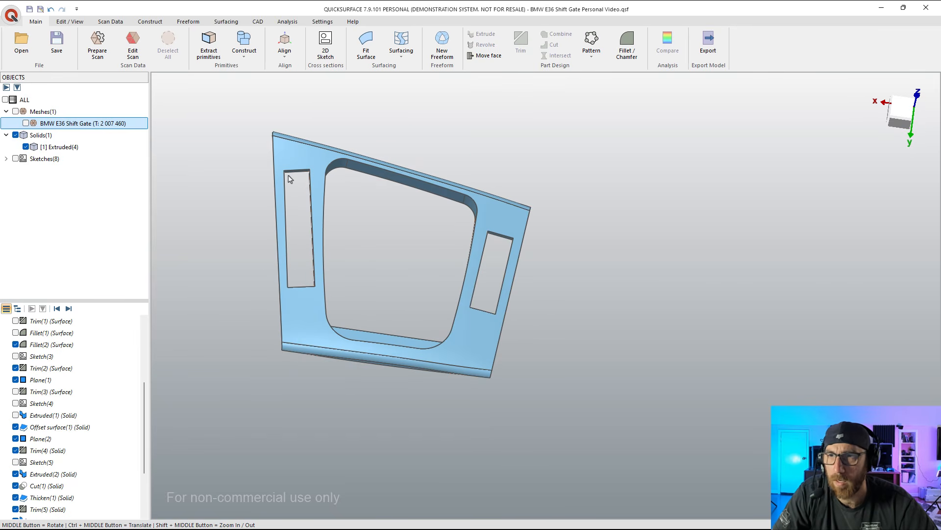
# Step: Overlay the shift gate mesh on the Extruded(4) solid and compare the front face around the side slots
pyautogui.click(26, 123)
pyautogui.moveTo(326, 230); pyautogui.dragTo(310, 249, button='middle')
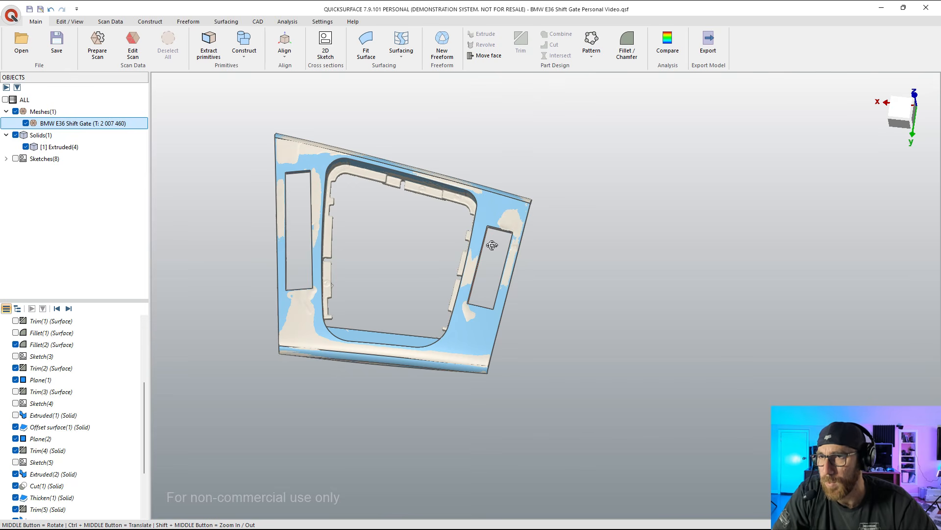
pyautogui.moveTo(493, 245); pyautogui.dragTo(485, 265, button='middle')
pyautogui.scroll(3, 359, 156)
pyautogui.moveTo(359, 156); pyautogui.dragTo(352, 201, button='middle')
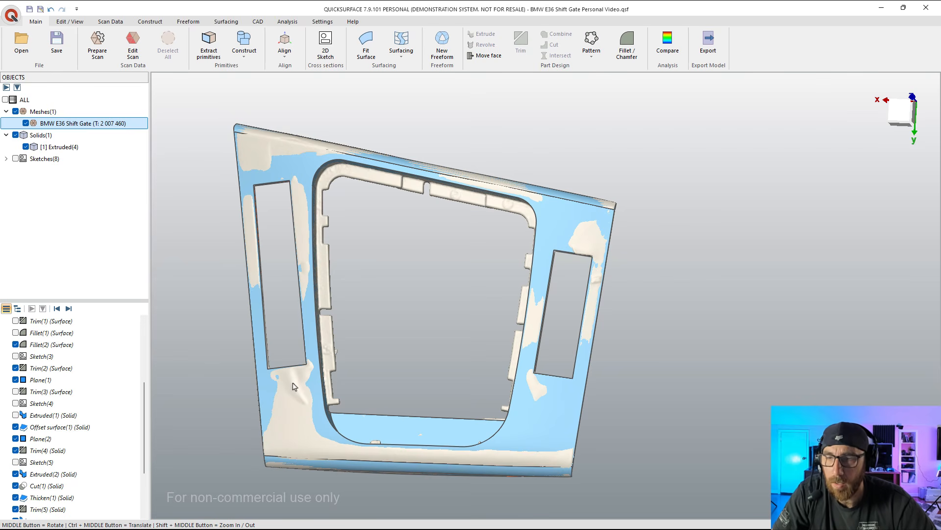
# Step: Hide the Extruded(4) solid and examine the mesh's front surface for distortion around the side slots
pyautogui.click(24, 146)
pyautogui.moveTo(288, 329); pyautogui.dragTo(296, 349, button='middle')
pyautogui.scroll(-3, 296, 349)
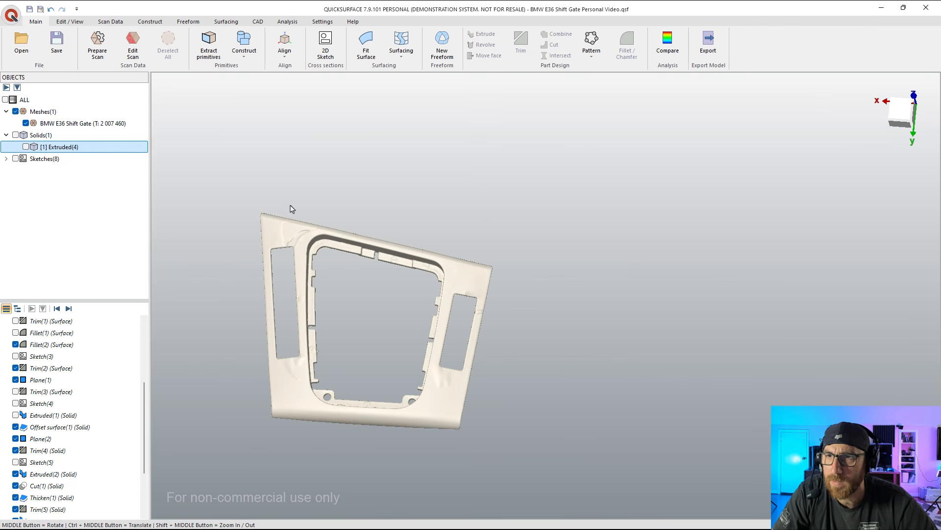
pyautogui.scroll(4, 296, 379)
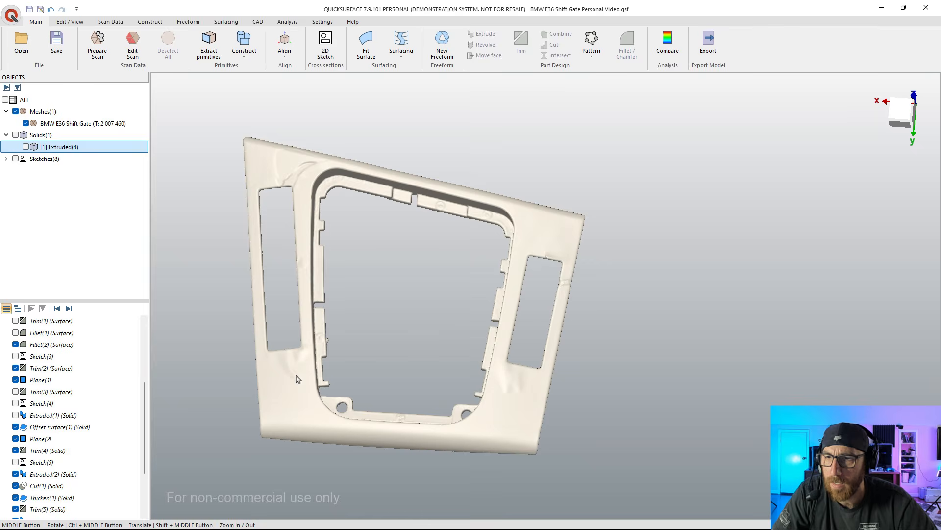
pyautogui.moveTo(292, 103); pyautogui.dragTo(320, 125, button='middle')
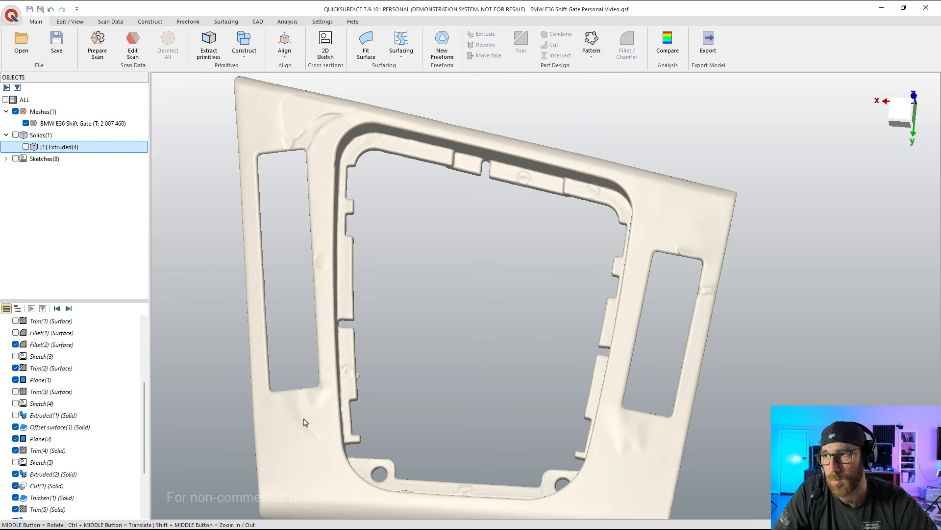
pyautogui.moveTo(305, 422); pyautogui.dragTo(312, 427, button='middle')
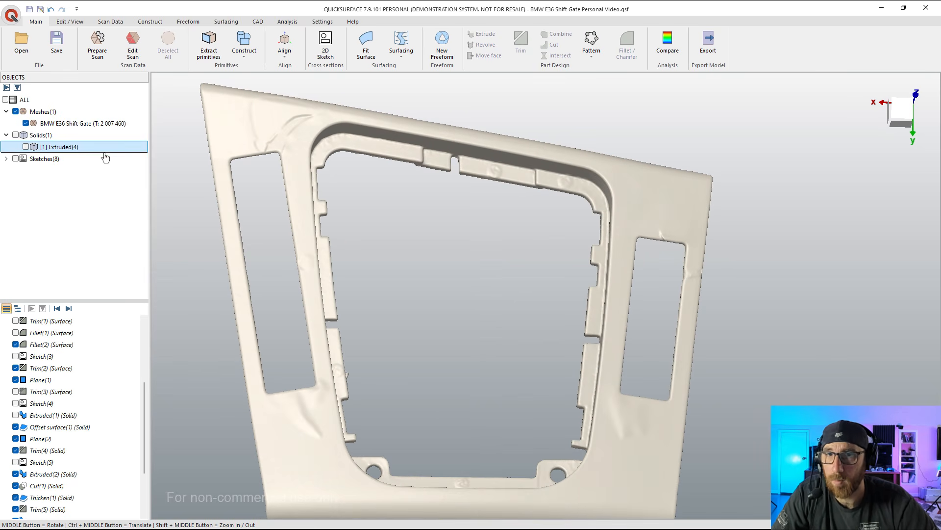
# Step: Show the Extruded(4) solid over the mesh and compare their undersides, including the clips and screw-hole tabs
pyautogui.click(25, 147)
pyautogui.scroll(-3, 302, 240)
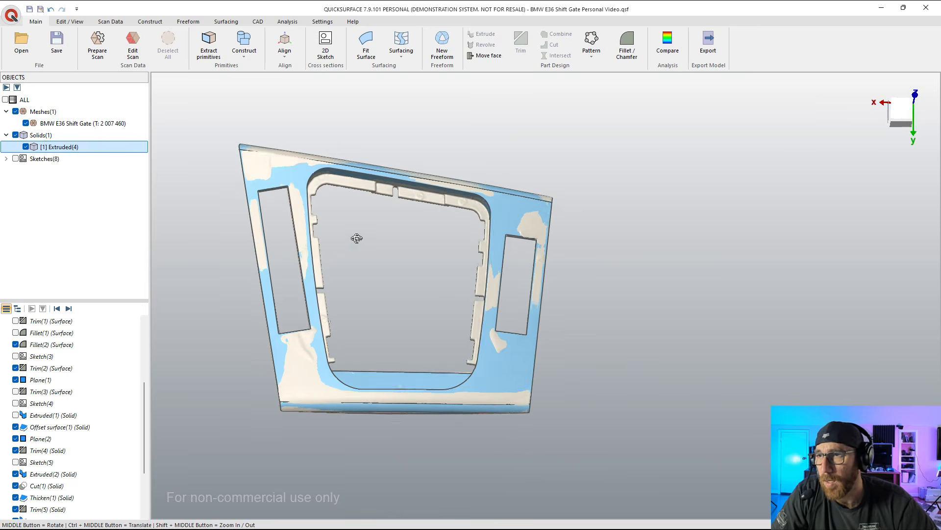
pyautogui.moveTo(357, 237); pyautogui.dragTo(660, 296, button='middle')
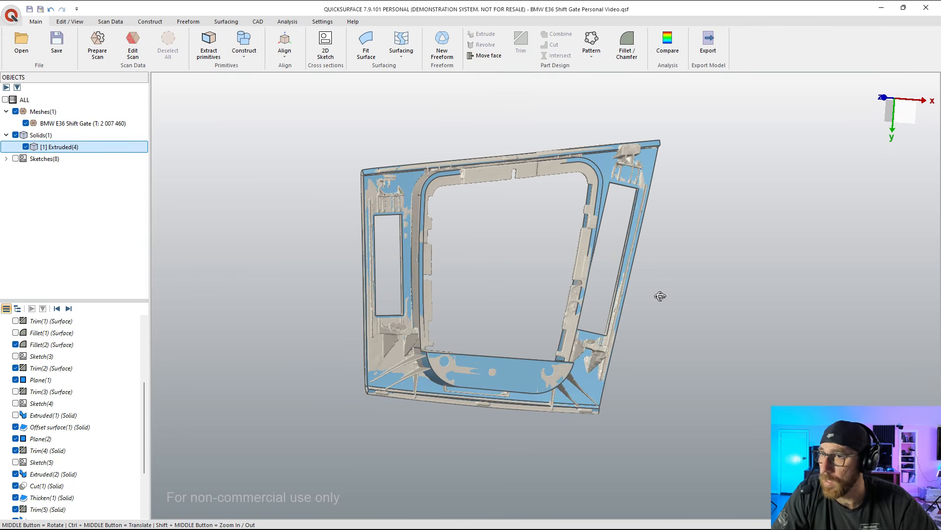
pyautogui.moveTo(660, 296); pyautogui.dragTo(586, 297, button='middle')
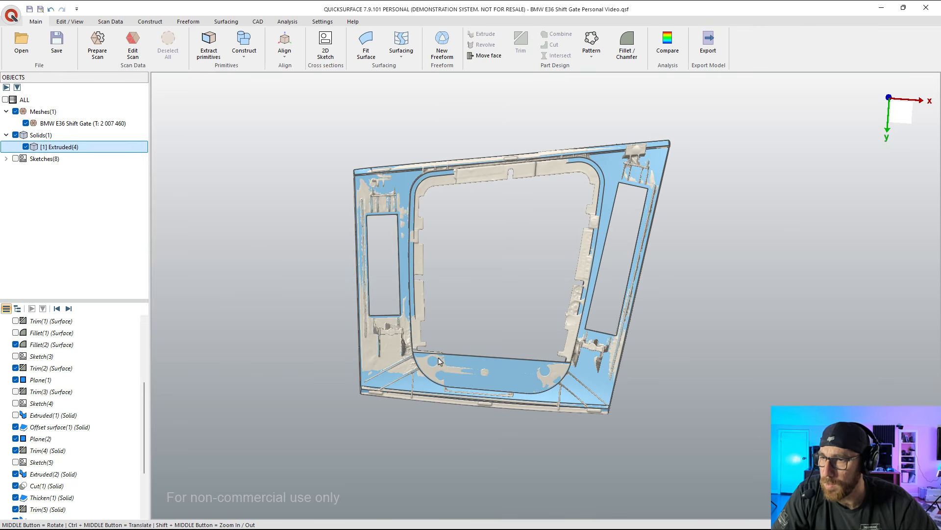
pyautogui.moveTo(510, 346); pyautogui.dragTo(218, 290, button='middle')
# Step: Hide the Extruded(4) solid to expose the mesh's screw-hole tabs from the tilted front side
pyautogui.click(901, 111)
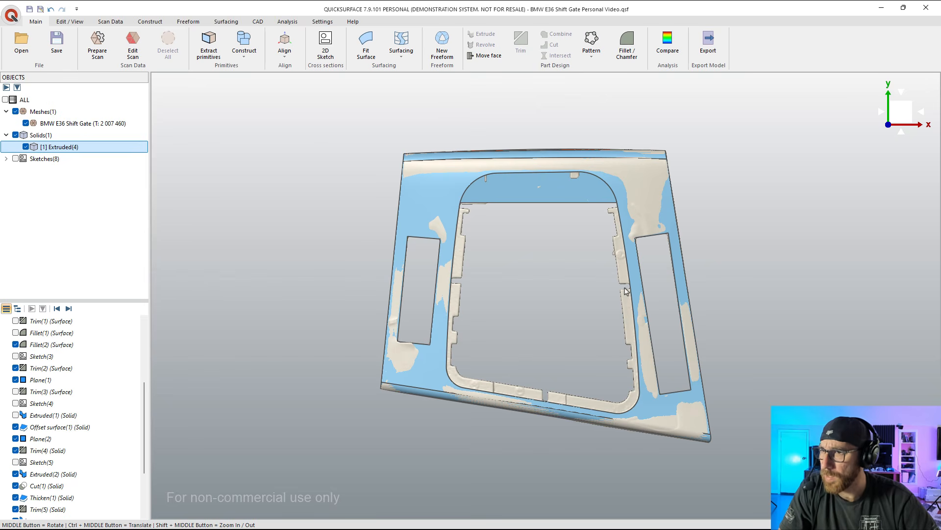
pyautogui.moveTo(591, 379); pyautogui.dragTo(510, 328, button='middle')
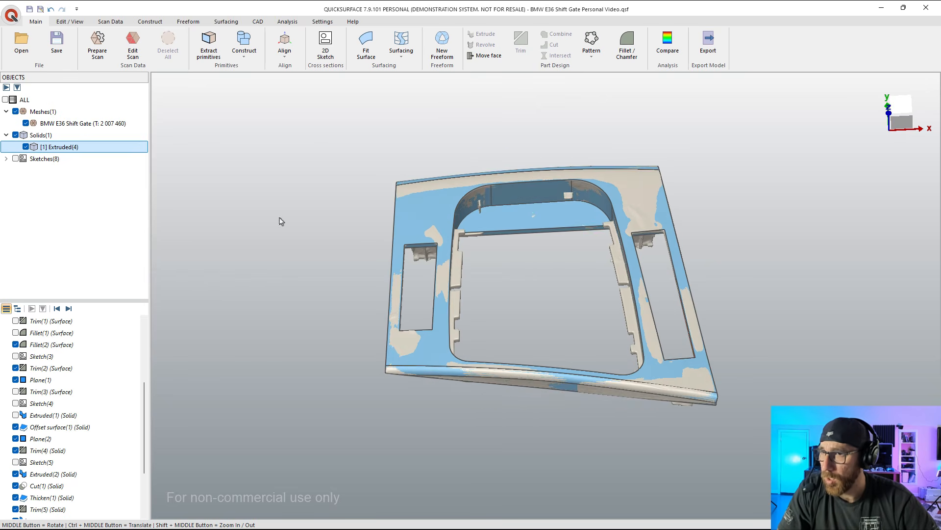
pyautogui.click(31, 150)
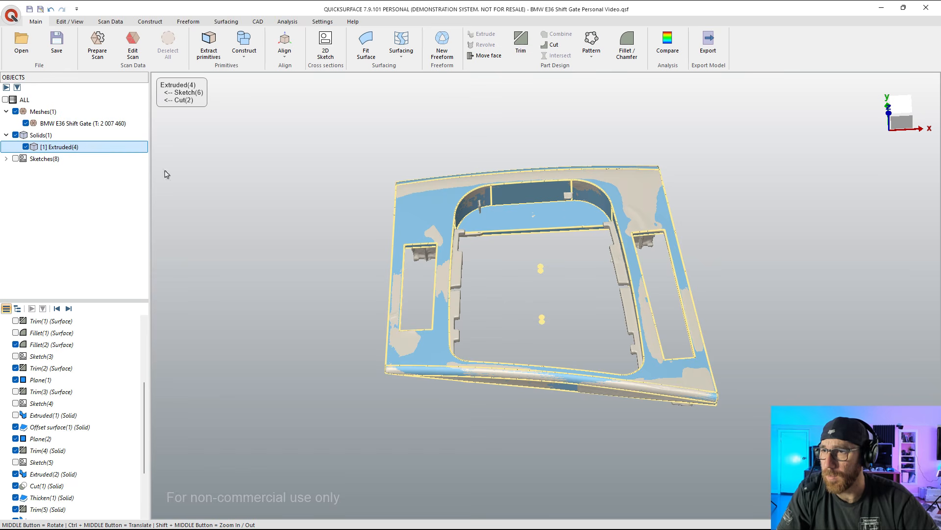
pyautogui.click(26, 147)
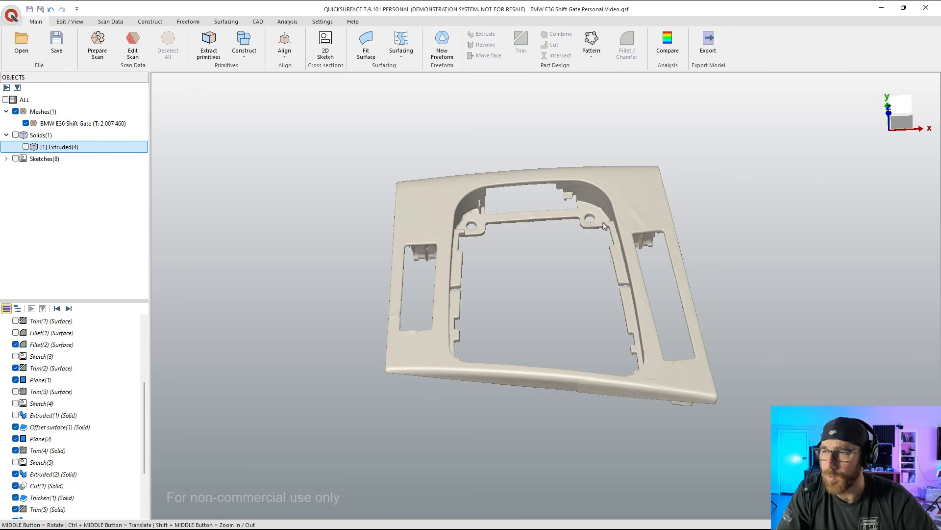
# Step: Examine the underside of the shift gate mesh, including its ribs, clips and screw-hole tabs, and return to the front side
pyautogui.moveTo(604, 228); pyautogui.dragTo(592, 275, button='middle')
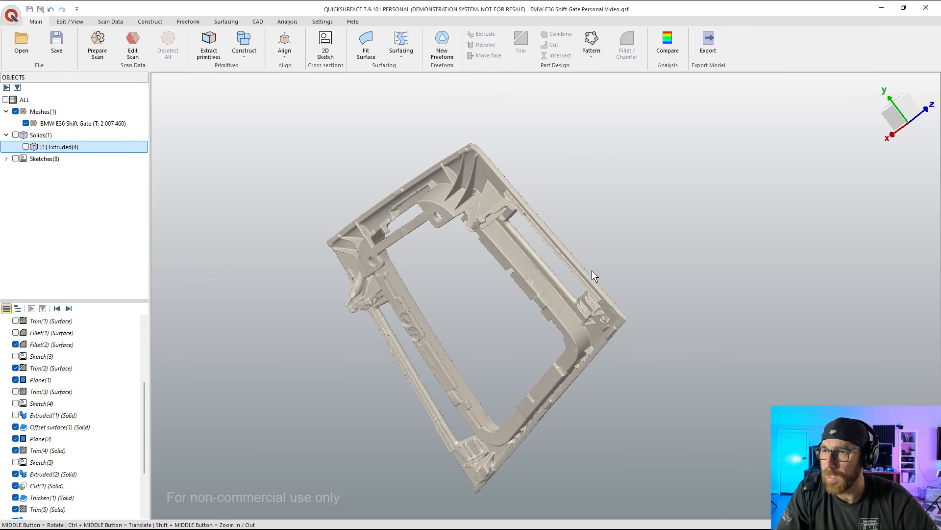
pyautogui.moveTo(462, 286)
pyautogui.mouseDown(button='middle')
pyautogui.moveTo(442, 294)
pyautogui.moveTo(456, 278)
pyautogui.mouseUp(button='middle')
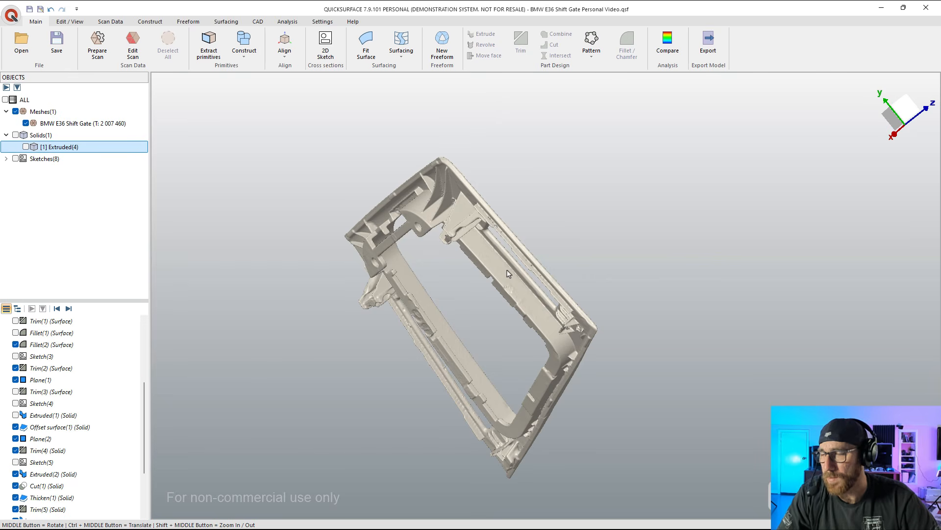
pyautogui.moveTo(493, 325); pyautogui.dragTo(403, 245, button='middle')
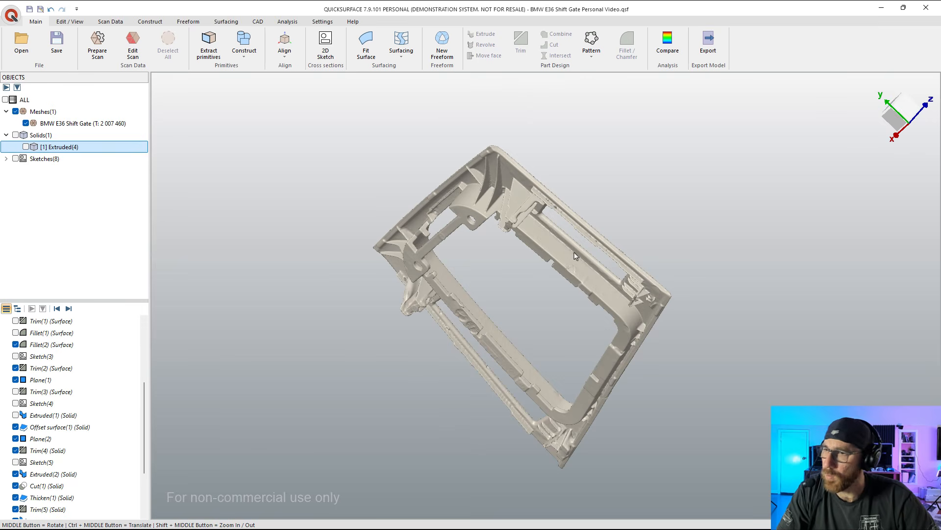
pyautogui.moveTo(501, 194); pyautogui.dragTo(470, 328, button='middle')
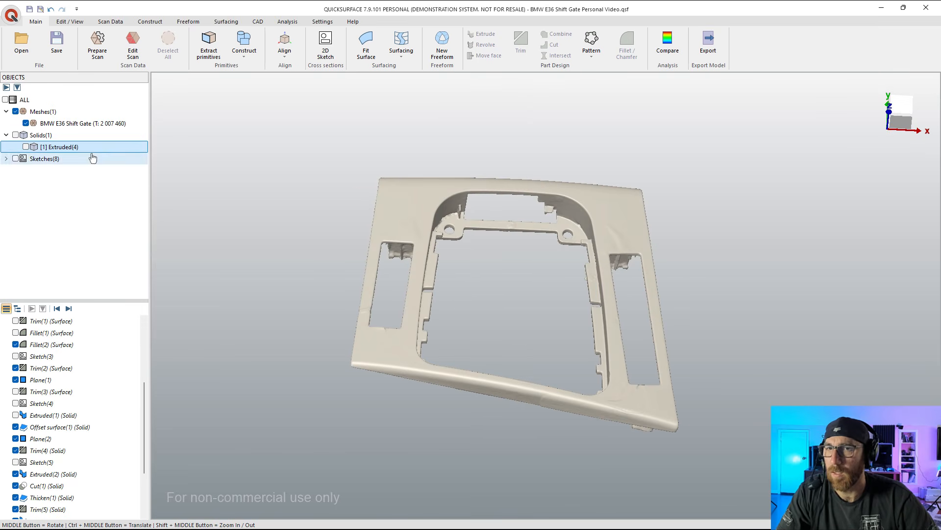
# Step: Show the Extruded(4) solid over the mesh and compare their front faces straight on and from a low tilted angle
pyautogui.click(25, 146)
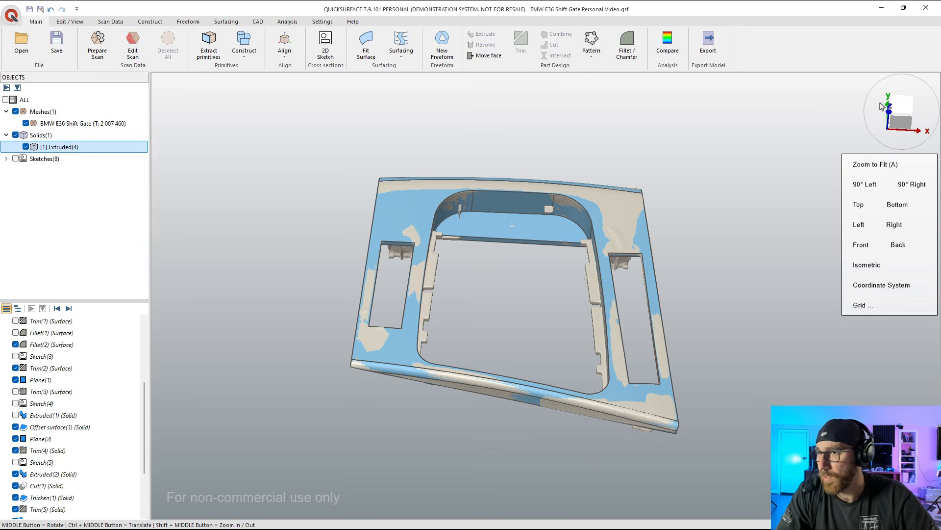
pyautogui.click(902, 110)
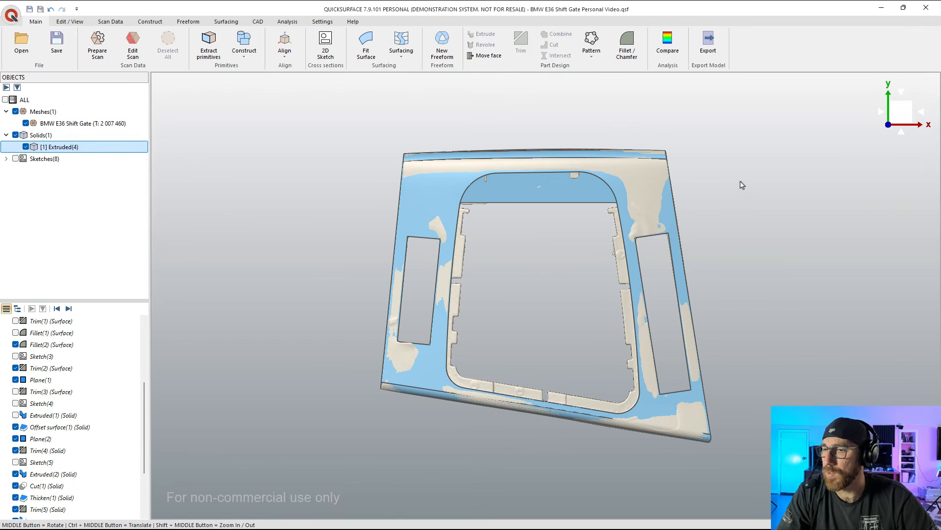
pyautogui.click(751, 217)
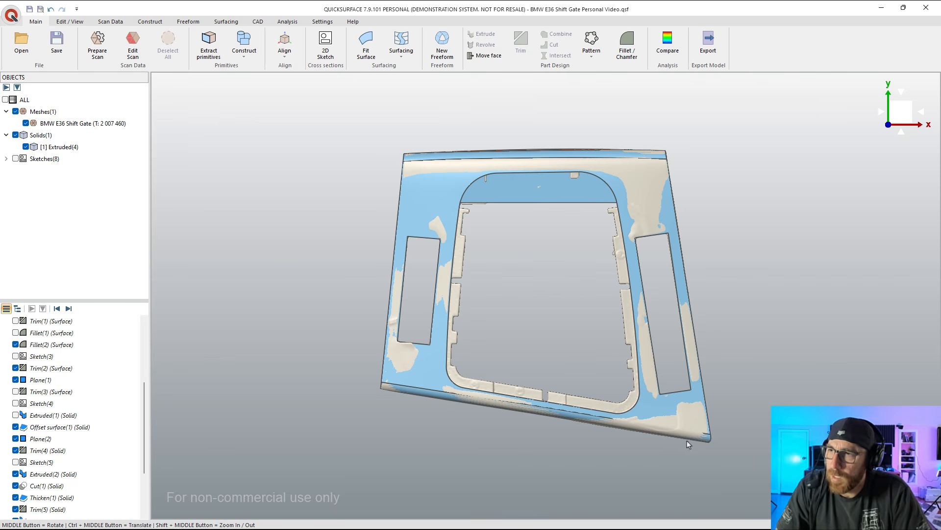
pyautogui.moveTo(687, 440); pyautogui.dragTo(679, 206, button='middle')
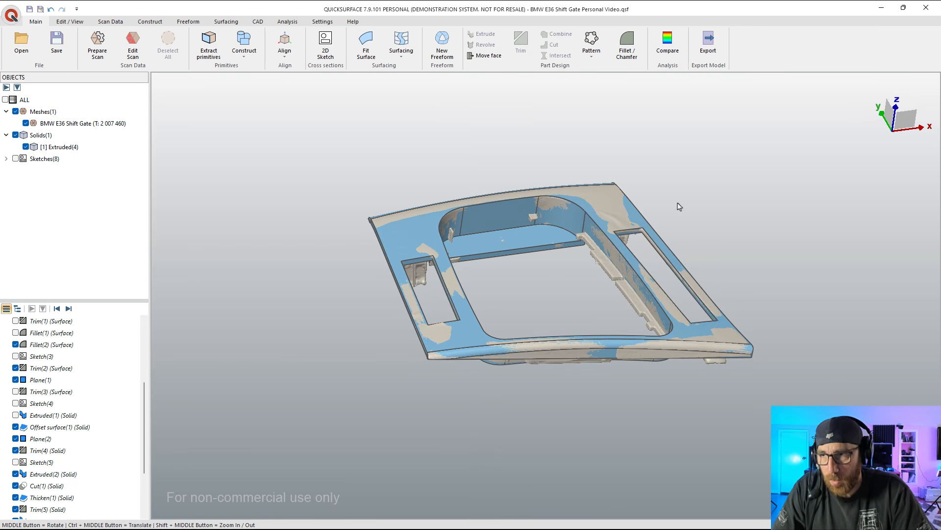
# Step: Compare the scan and the model by isolating the mesh and the Extruded(4) solid in turn, leaving both shown
pyautogui.click(39, 148)
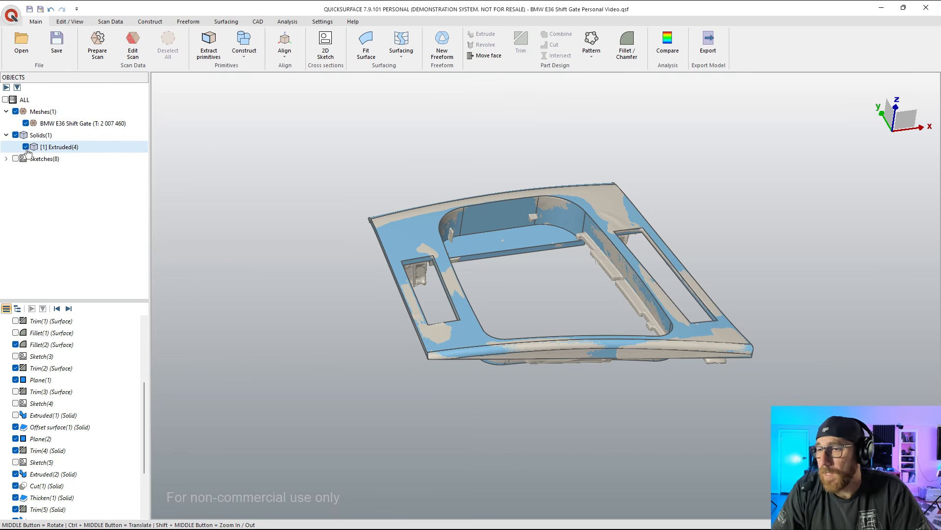
pyautogui.click(26, 147)
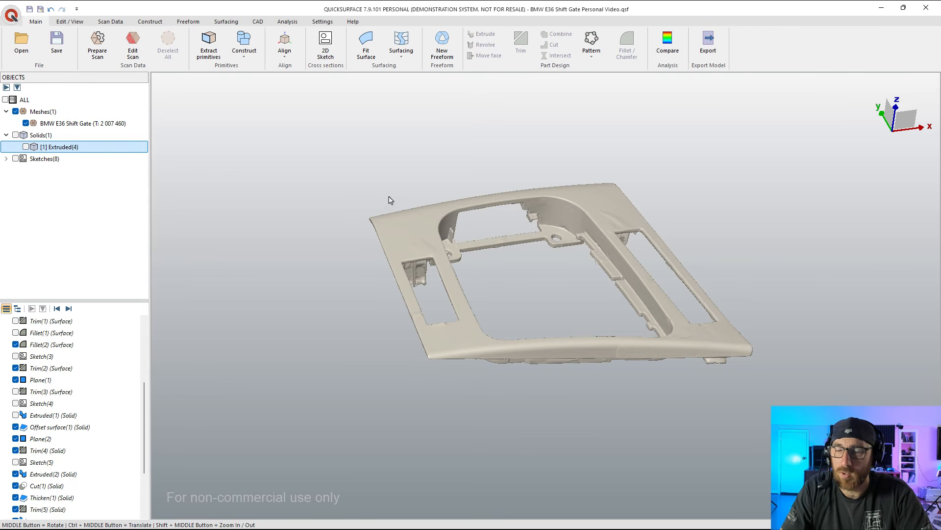
pyautogui.click(25, 147)
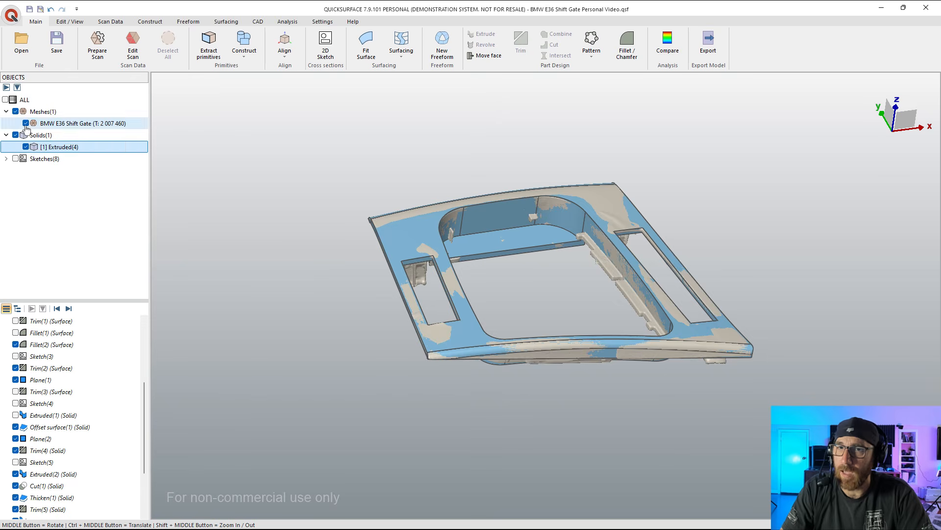
pyautogui.click(26, 124)
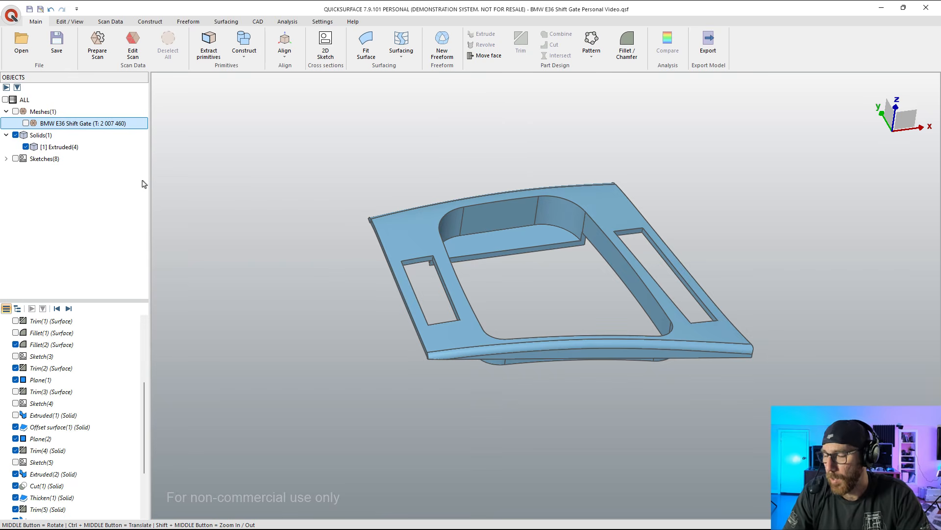
pyautogui.click(25, 124)
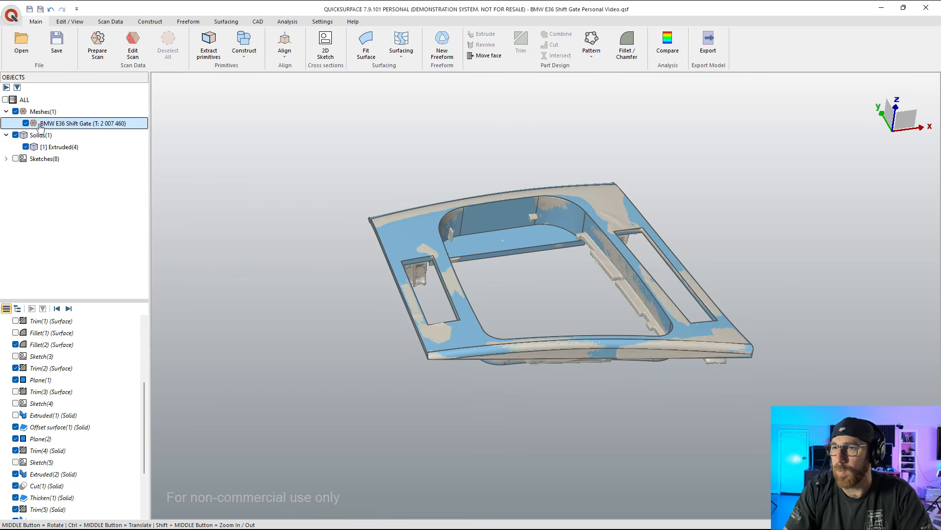
pyautogui.click(332, 203)
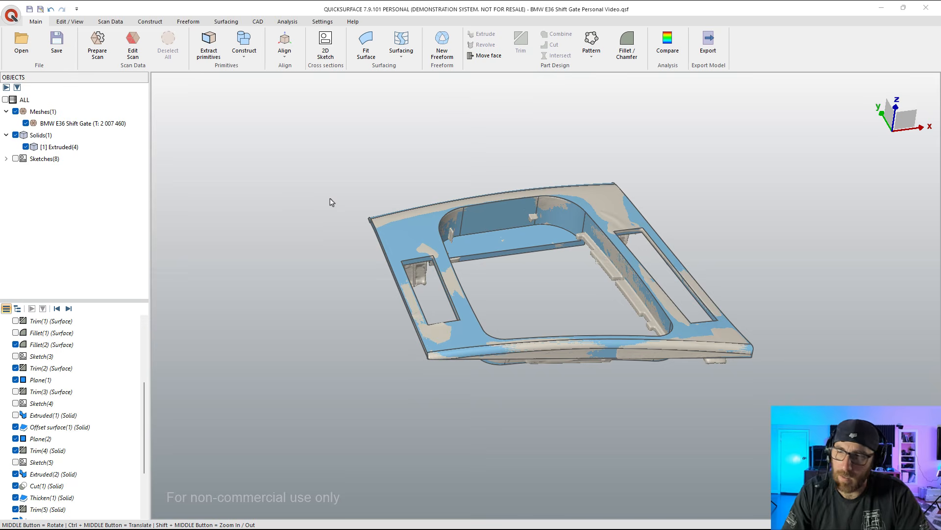